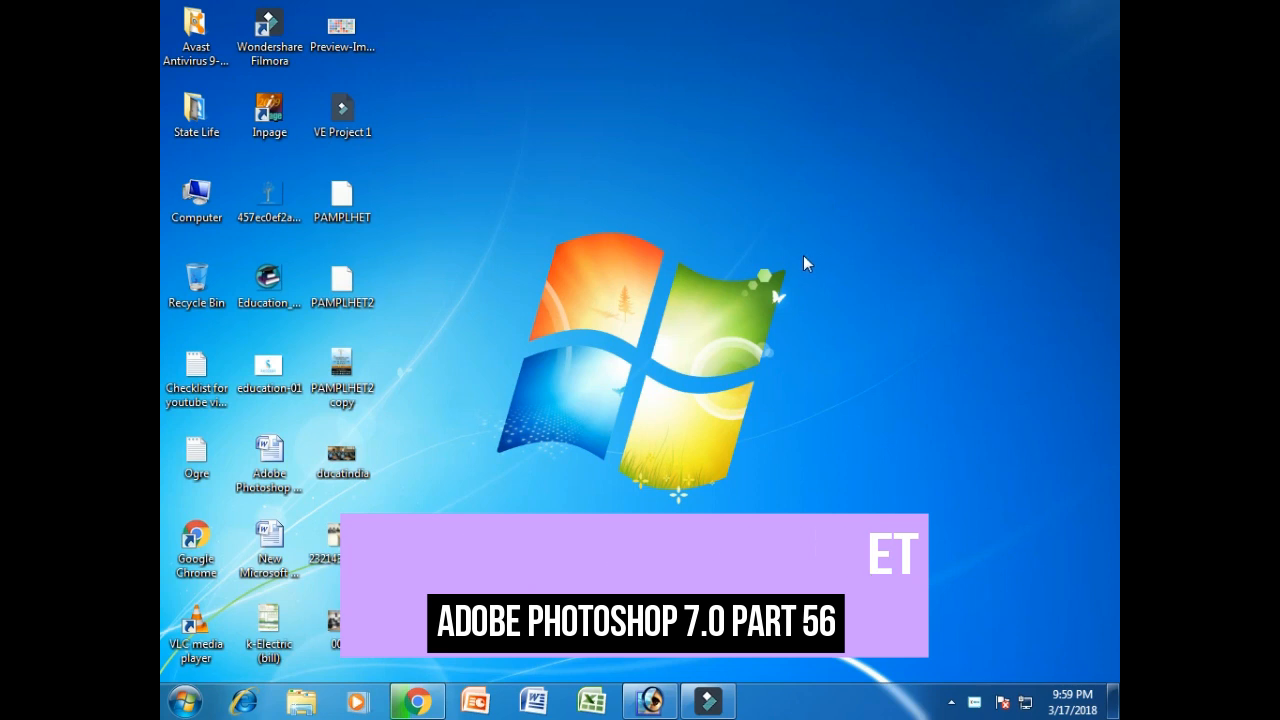
Restore the empty Photoshop window from the taskbar and open the File menu.
left_click(650, 698)
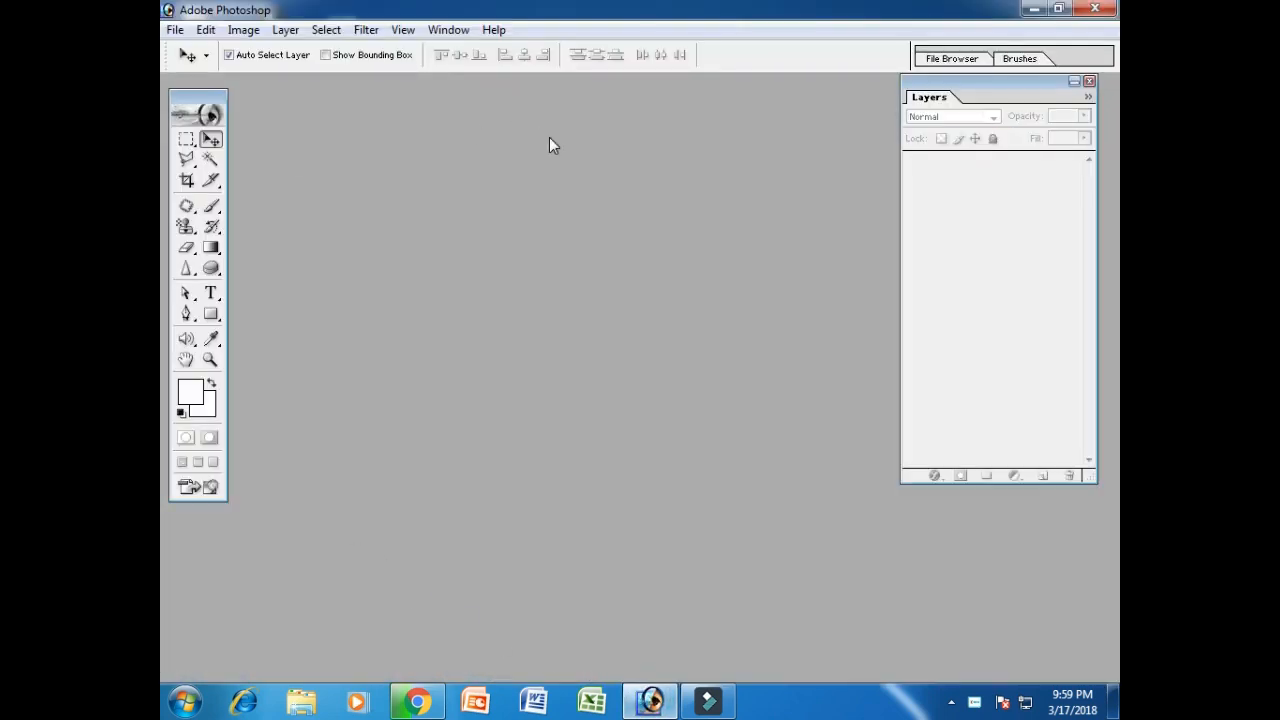
left_click(172, 30)
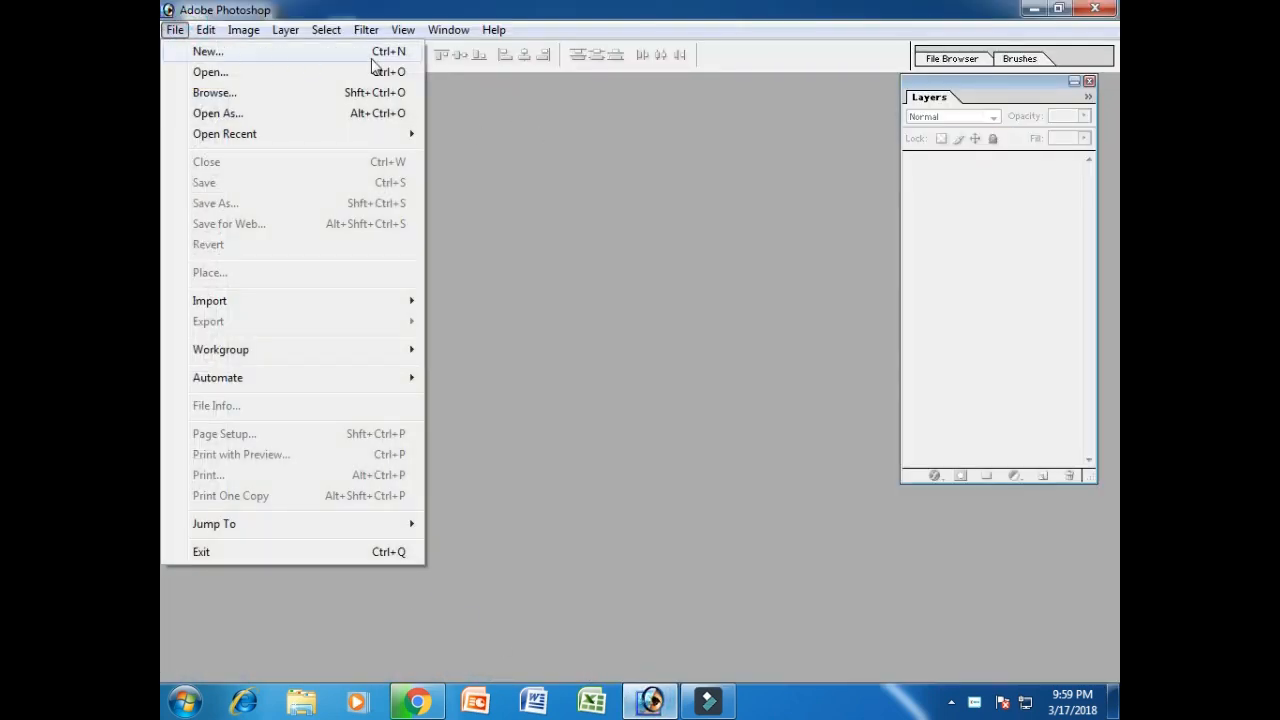
Create a new 1920 x 1080 HDTV 1080i document at 200 pixels/inch.
left_click(241, 52)
left_click(564, 186)
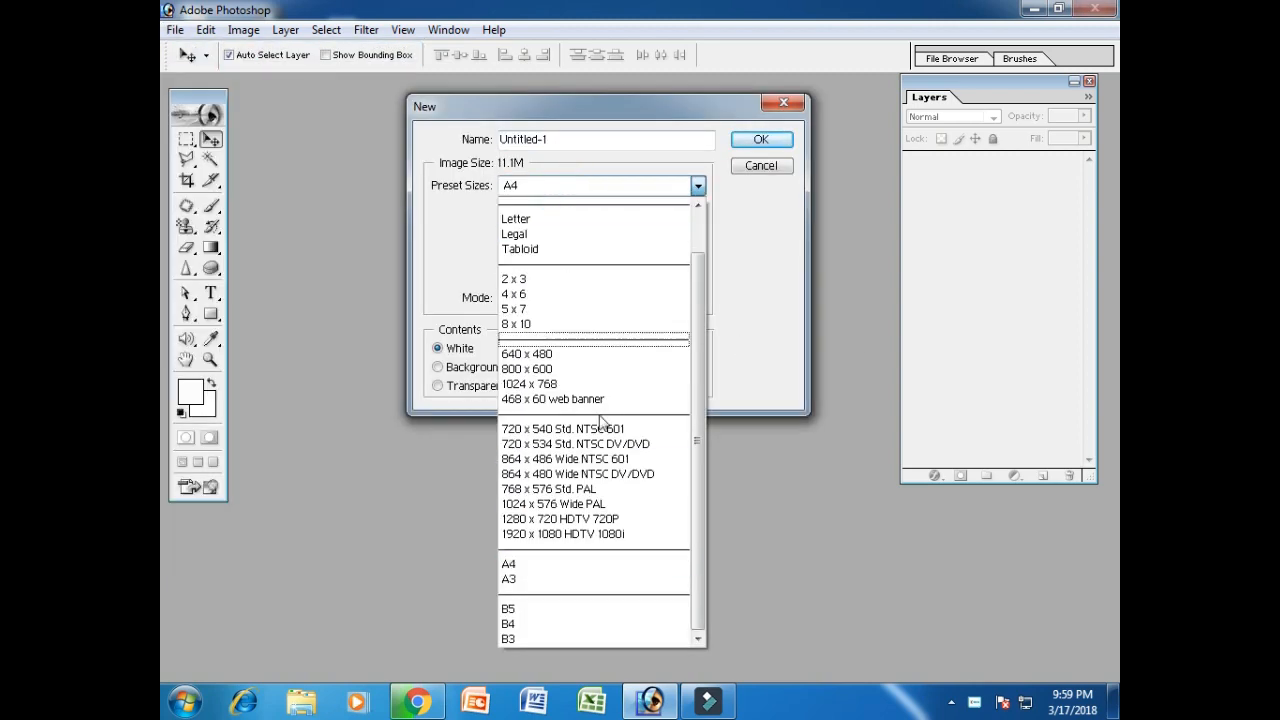
left_click(565, 519)
left_click(548, 196)
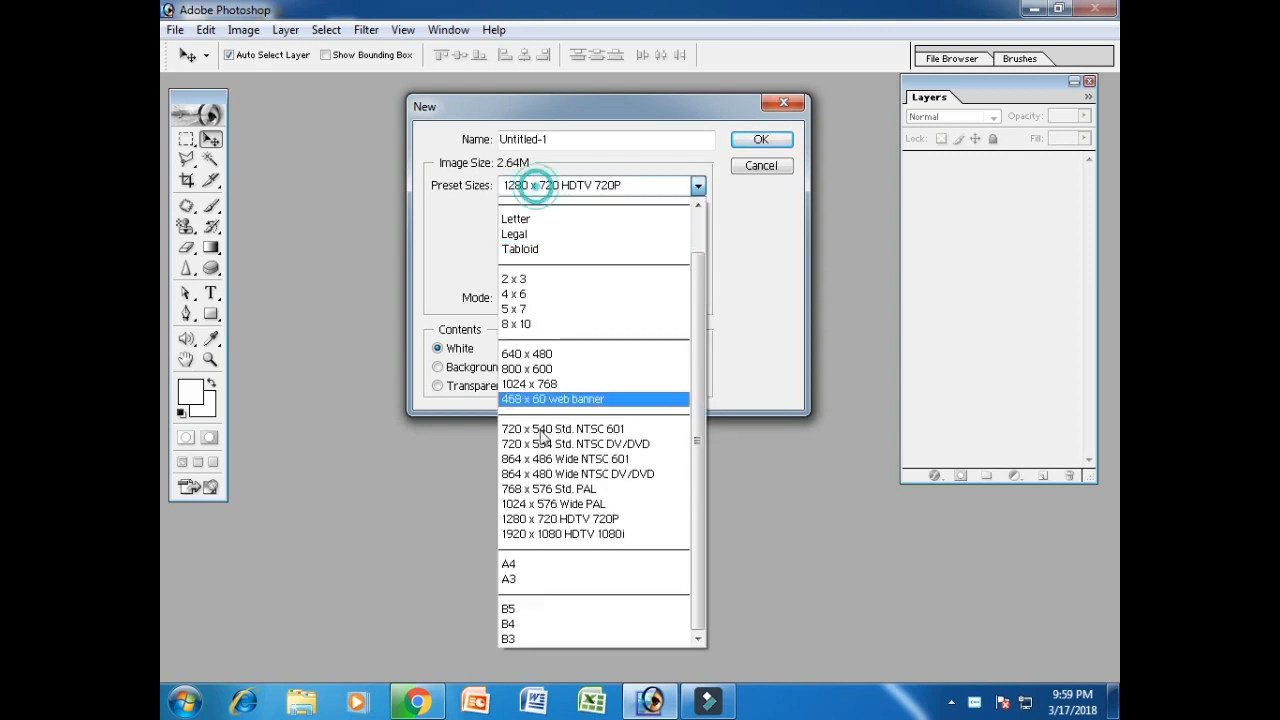
left_click(563, 532)
double_click(588, 270)
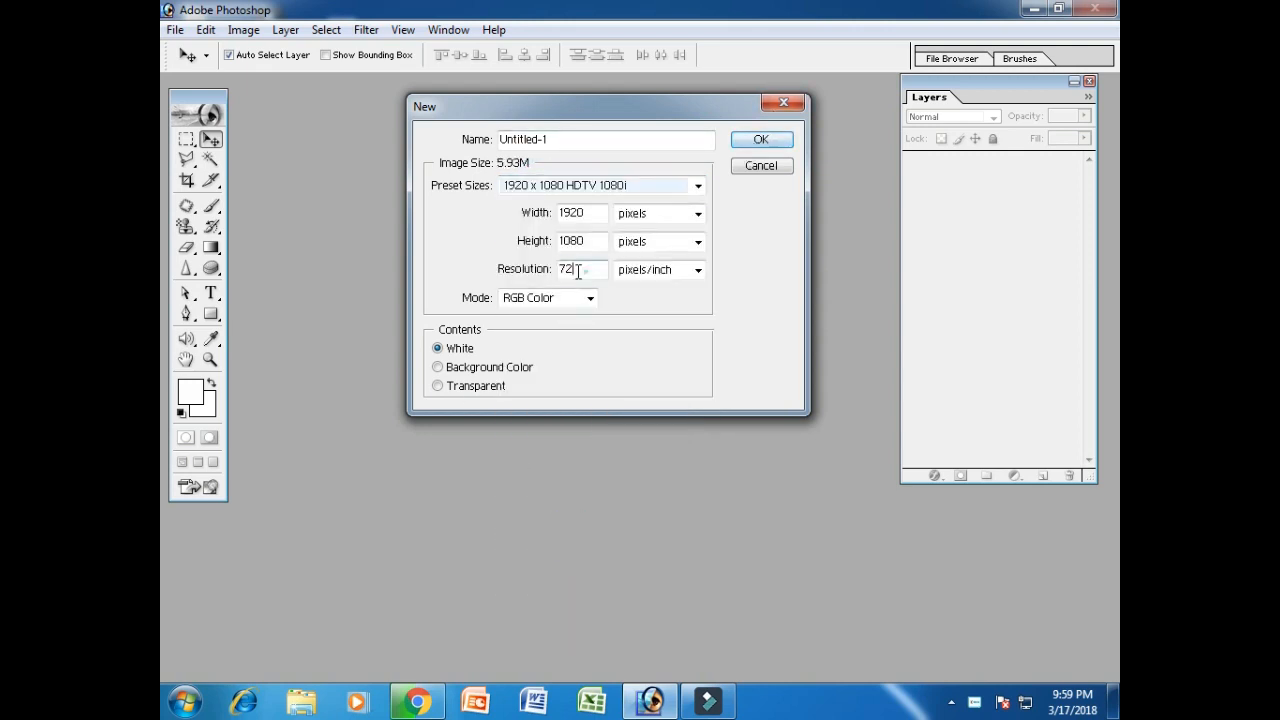
type("0")
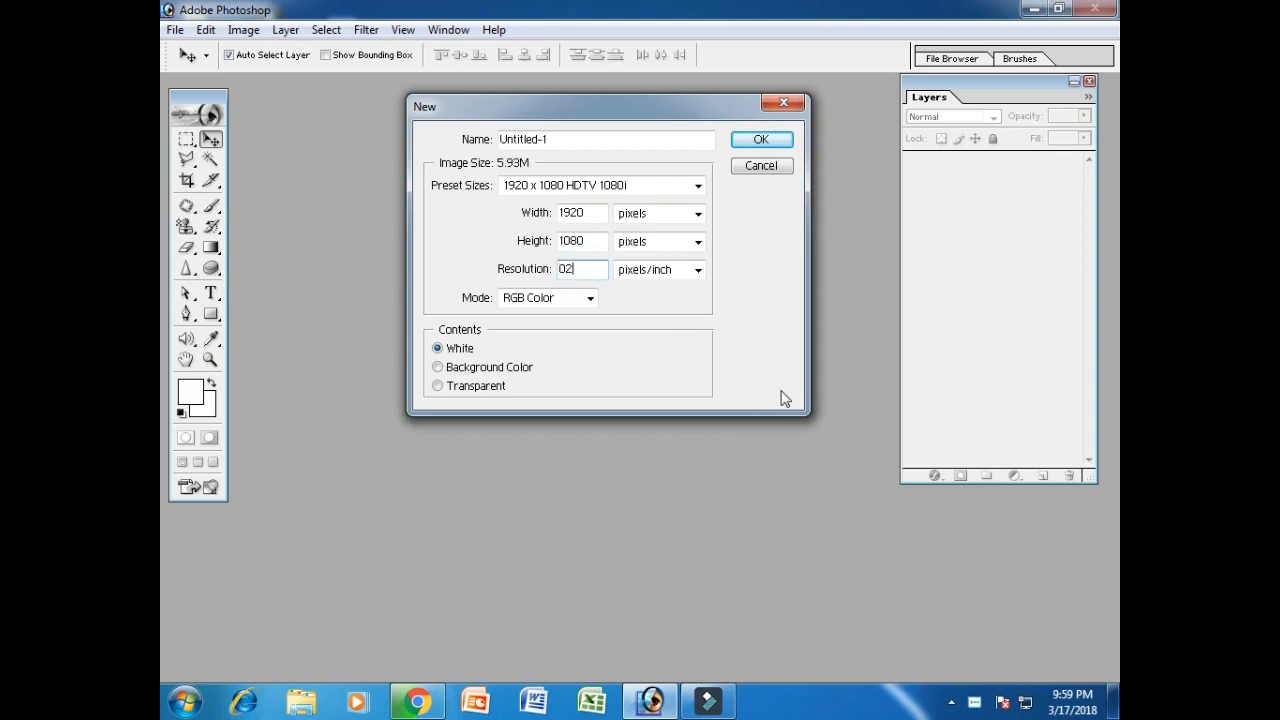
type("2")
key("Return")
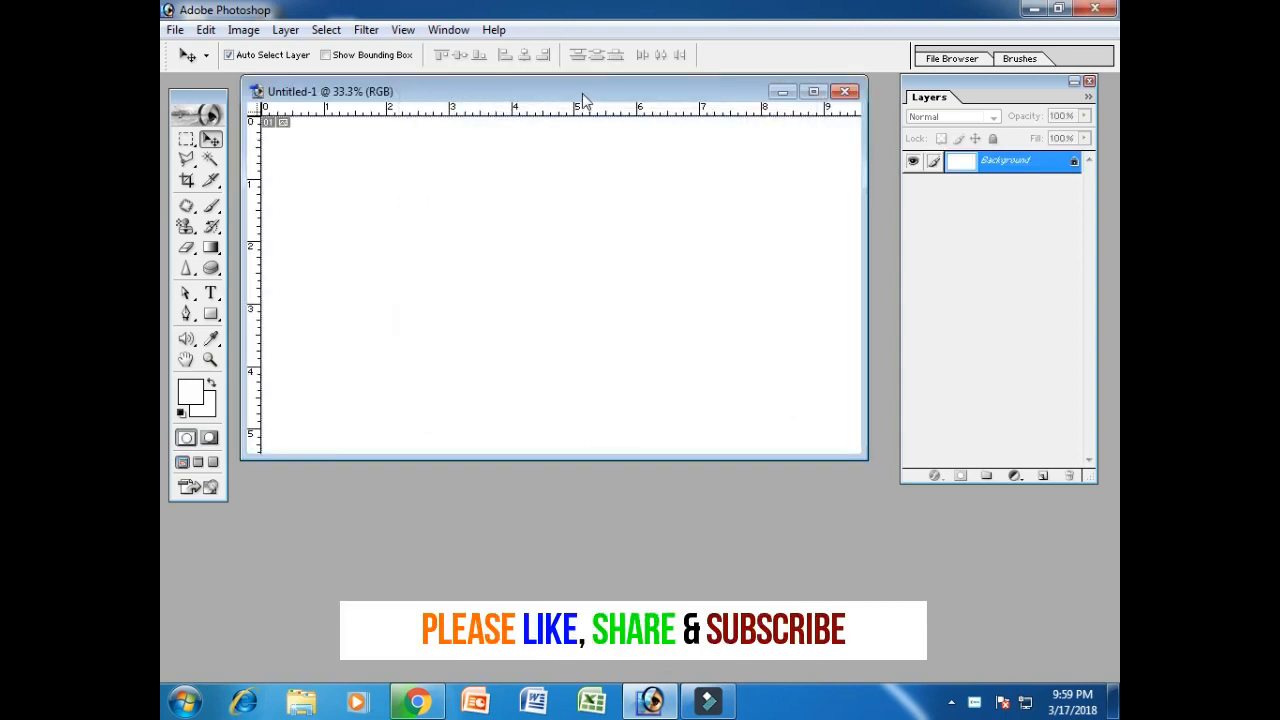
left_click_drag(584, 98, 587, 134)
Open 0000.png from the Desktop and paste the classroom photo into Untitled-1's upper right.
key("ctrl+o")
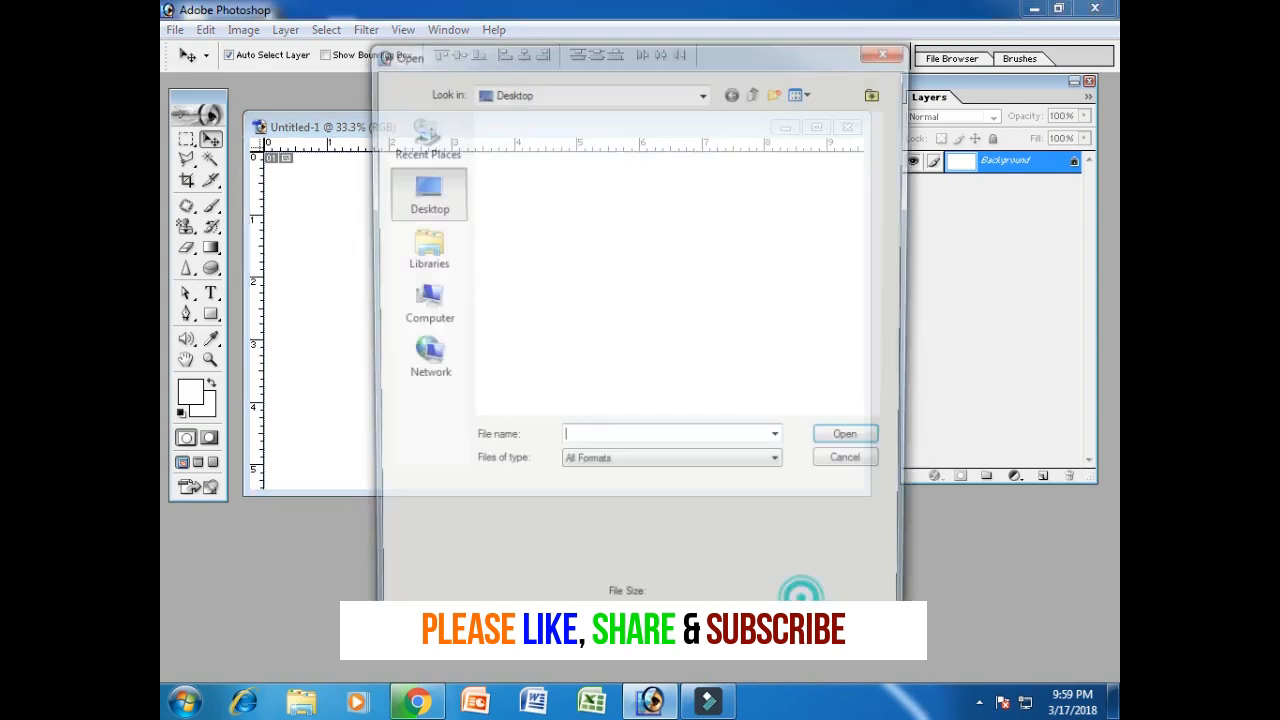
left_click(426, 255)
left_click(421, 193)
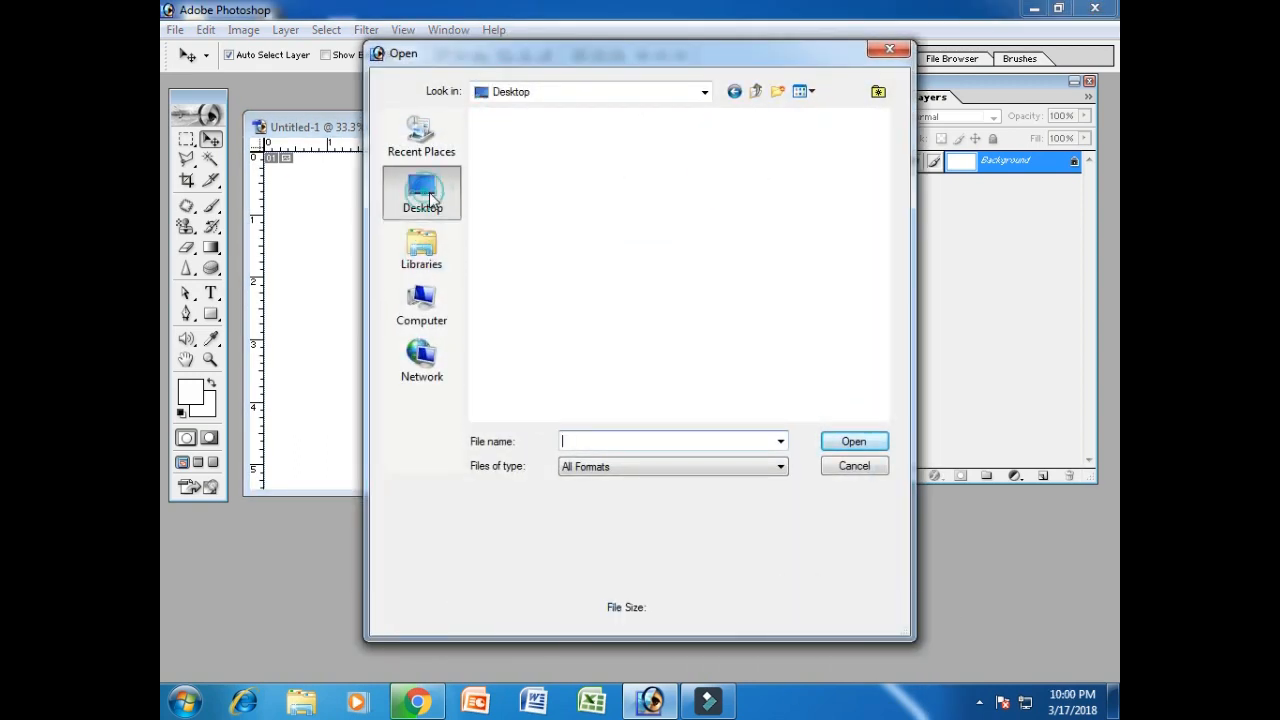
left_click(883, 212)
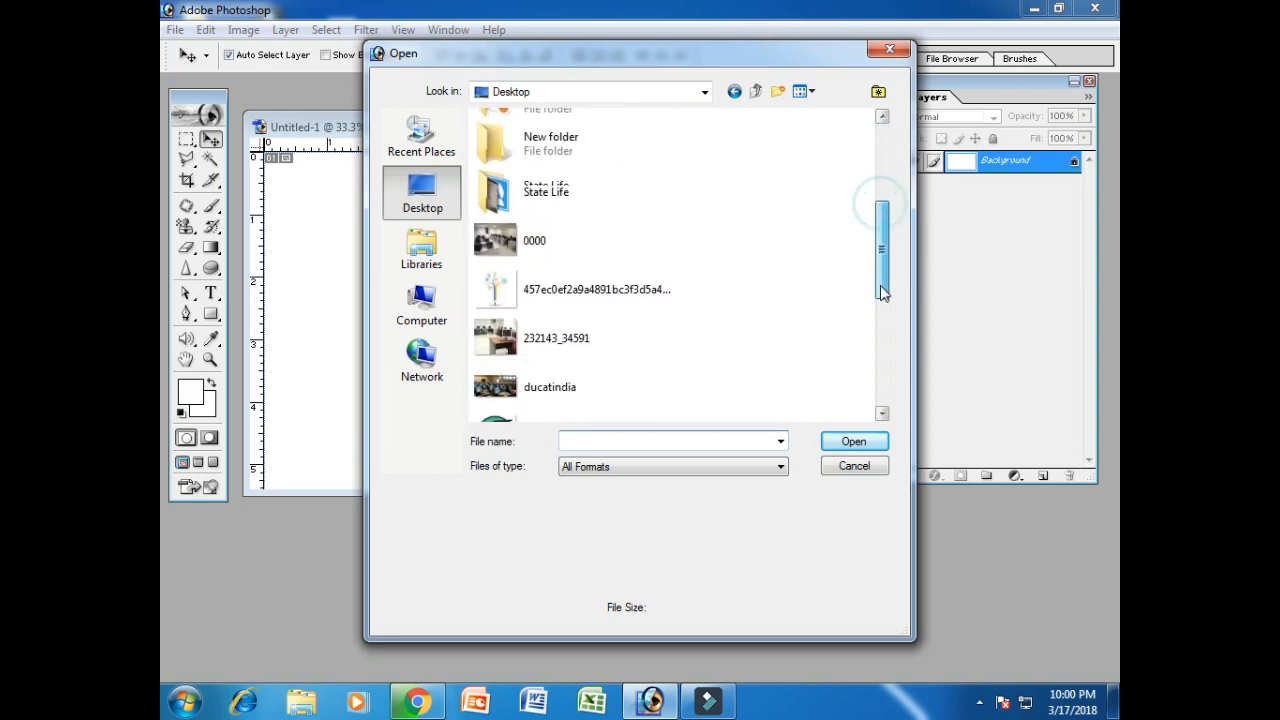
left_click(571, 218)
left_click(876, 448)
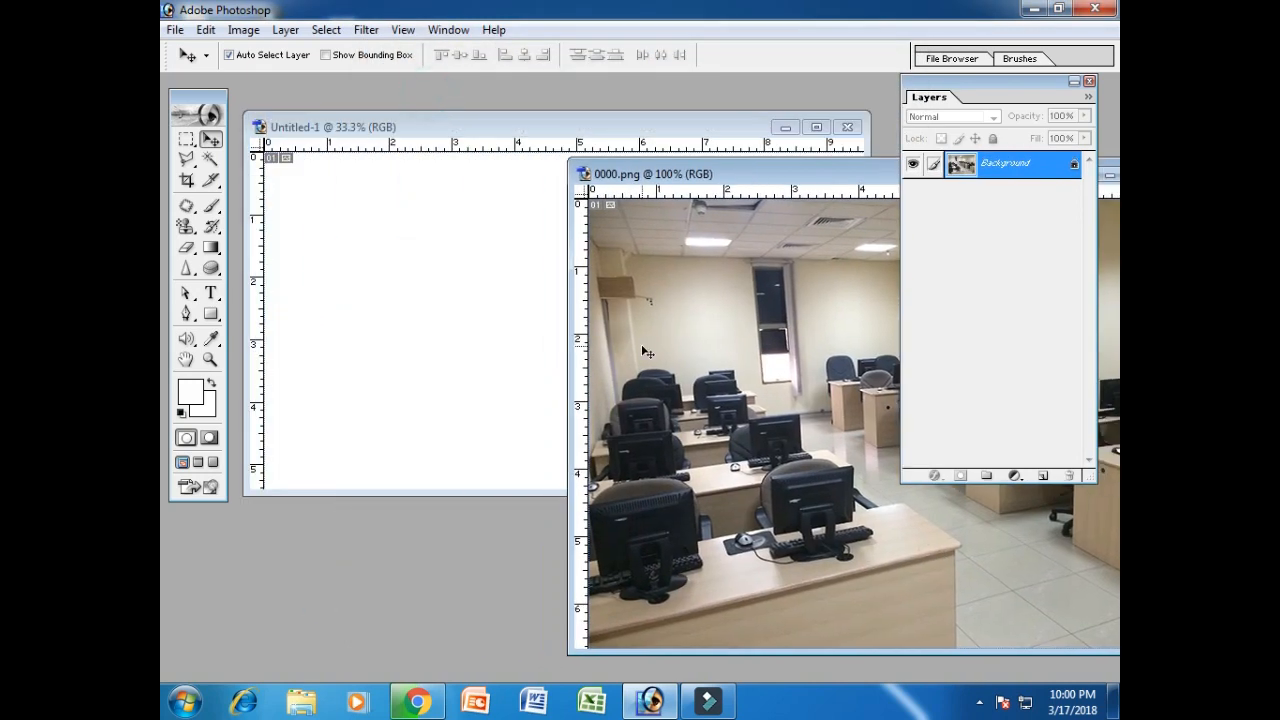
key("ctrl+v")
left_click(749, 556)
left_click_drag(800, 178, 386, 251)
left_click(757, 245)
left_click_drag(625, 277, 814, 210)
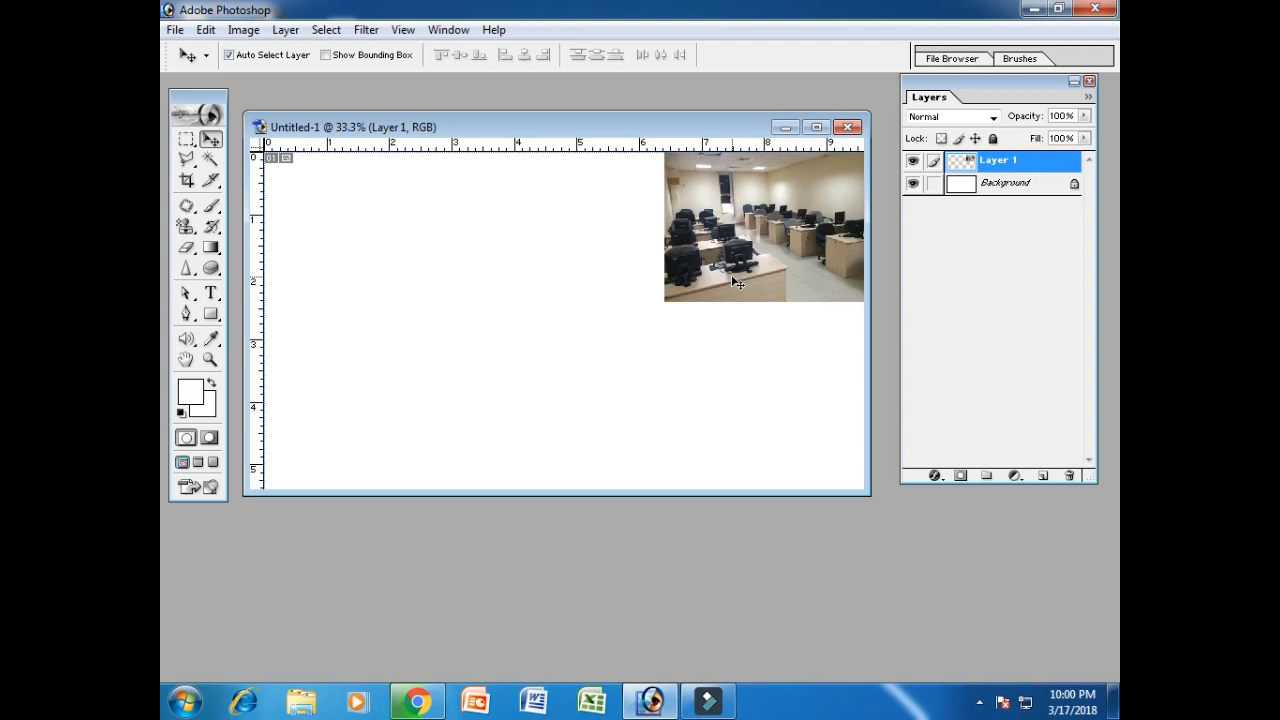
Enlarge the pasted photo to about double size, stretching it to the bottom edge.
key("ctrl+t")
left_click_drag(662, 301, 451, 464)
left_click_drag(640, 463, 647, 491)
key("Return")
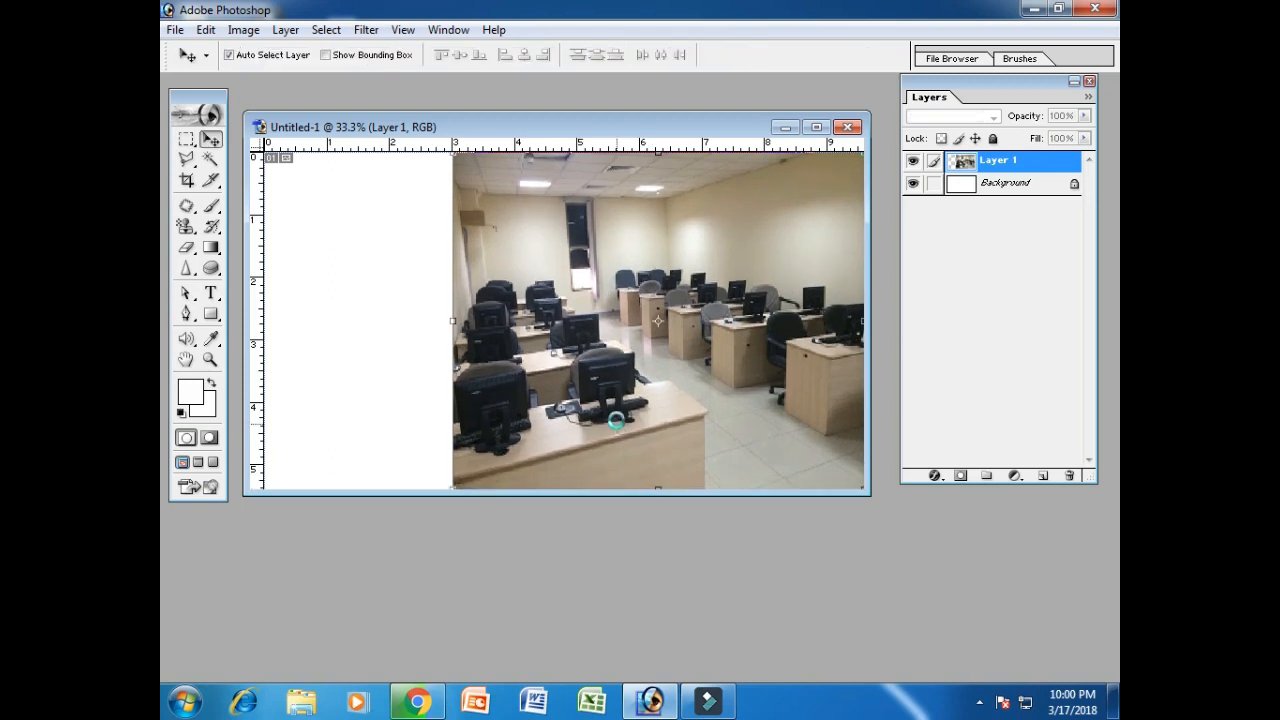
Convert the Background layer into Layer 0.
double_click(1026, 188)
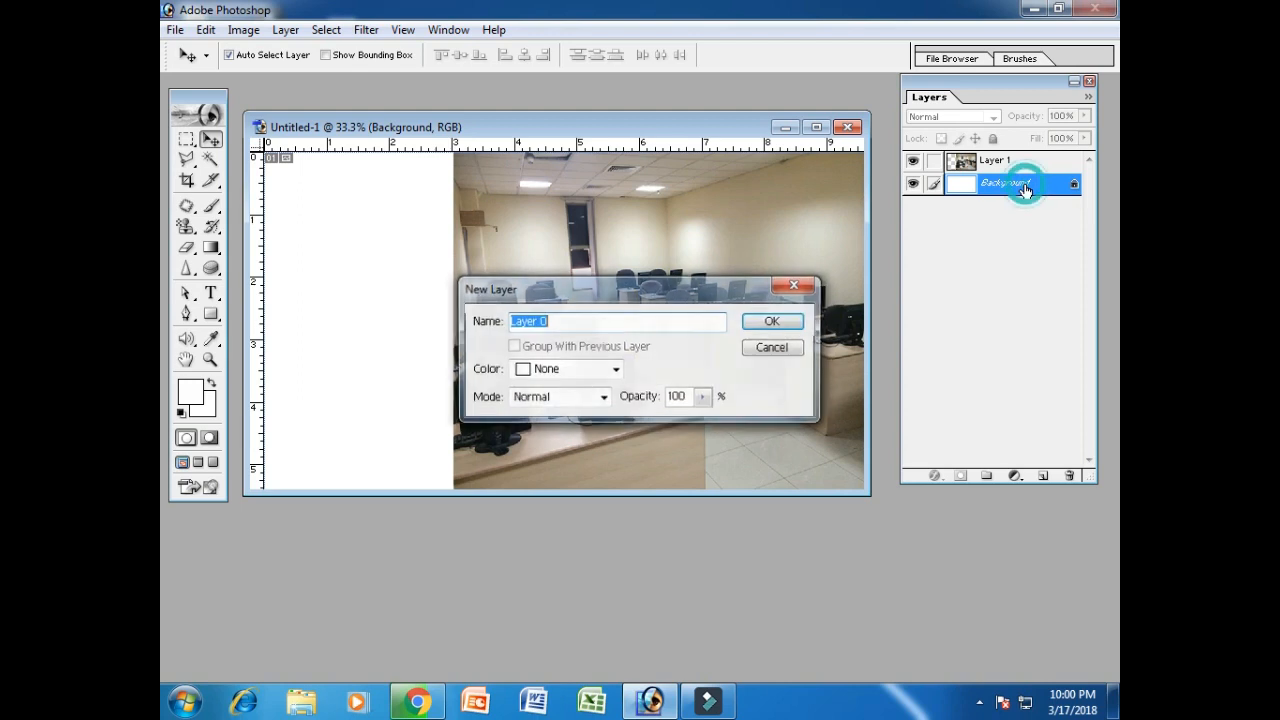
left_click(776, 322)
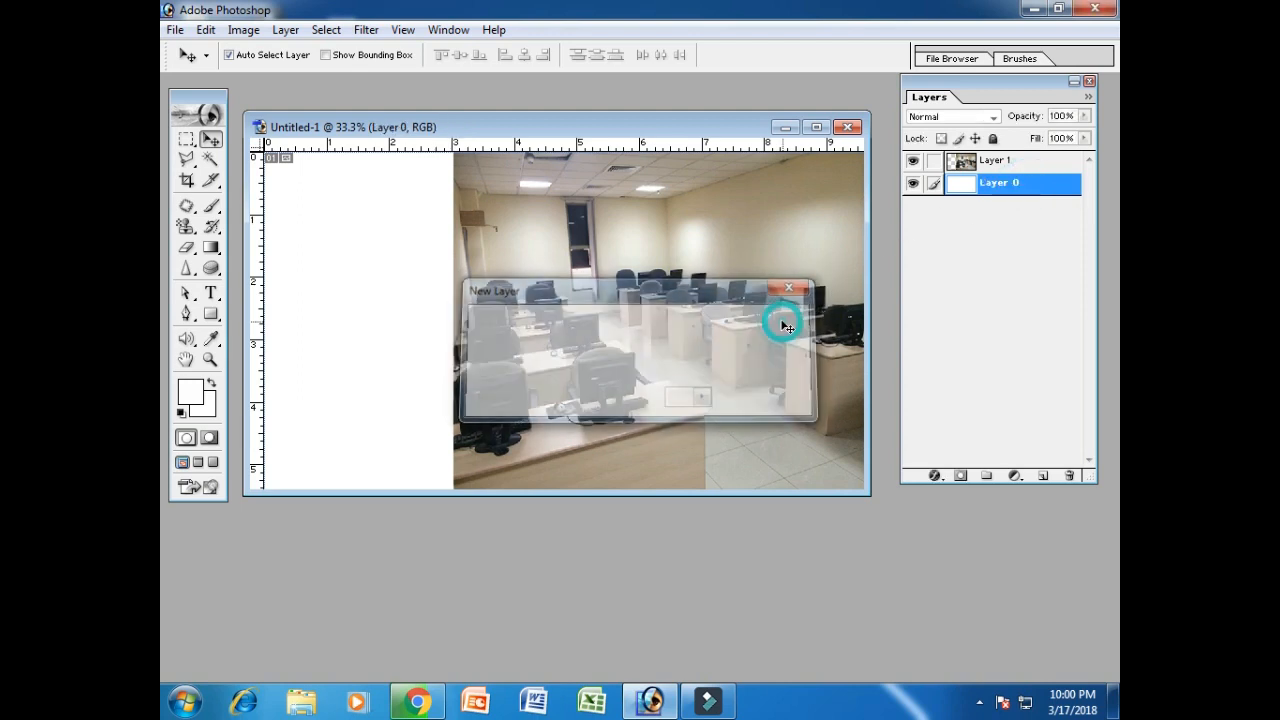
mouse_move(625, 134)
left_mouse_down()
mouse_move(654, 134)
mouse_move(642, 147)
left_mouse_up()
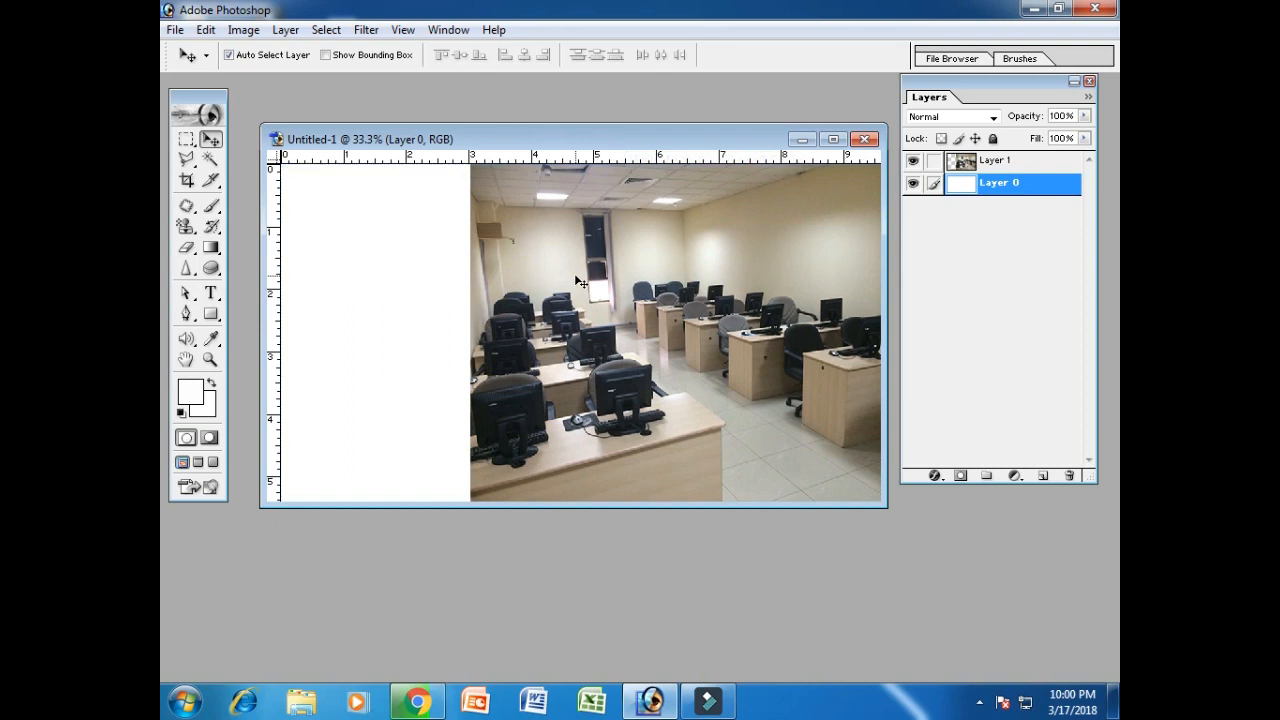
Duplicate Layer 0 and make the Layer 0 copy visible.
right_click(1028, 189)
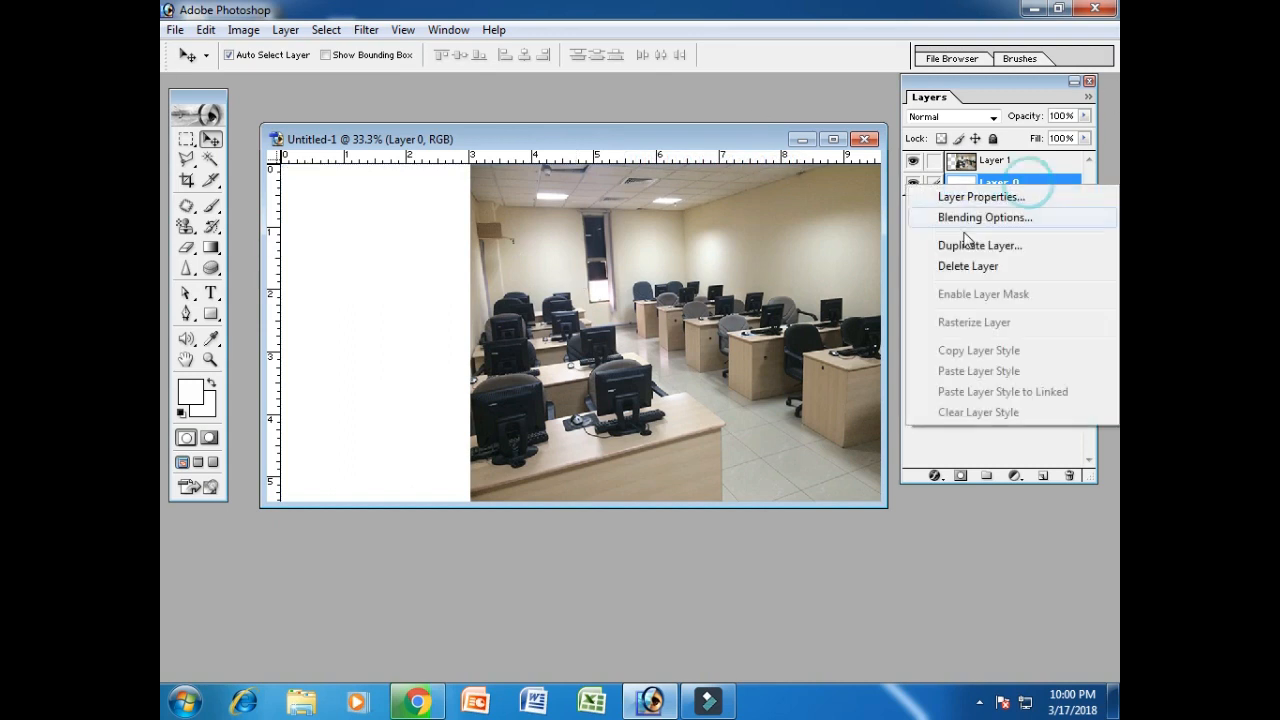
left_click(975, 247)
left_click(790, 304)
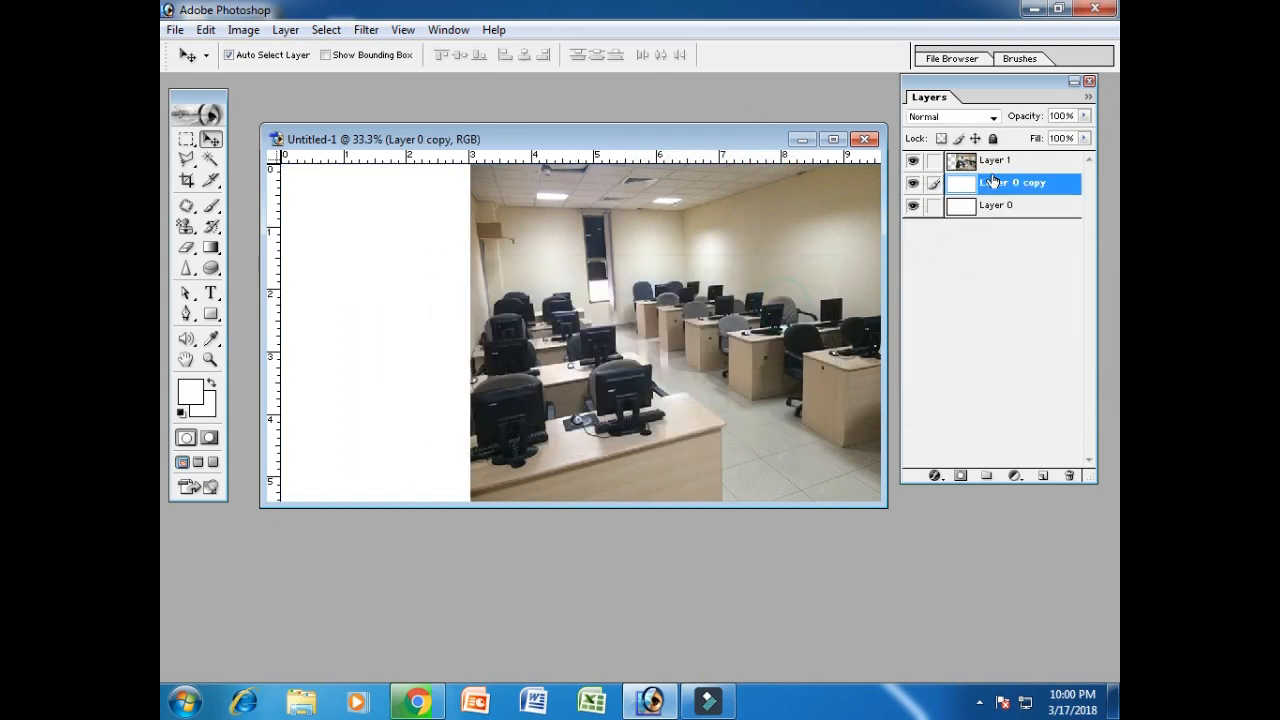
left_click(912, 184)
Type the ADMISSION OPEN heading on the left panel and colour it bright blue.
left_click(210, 292)
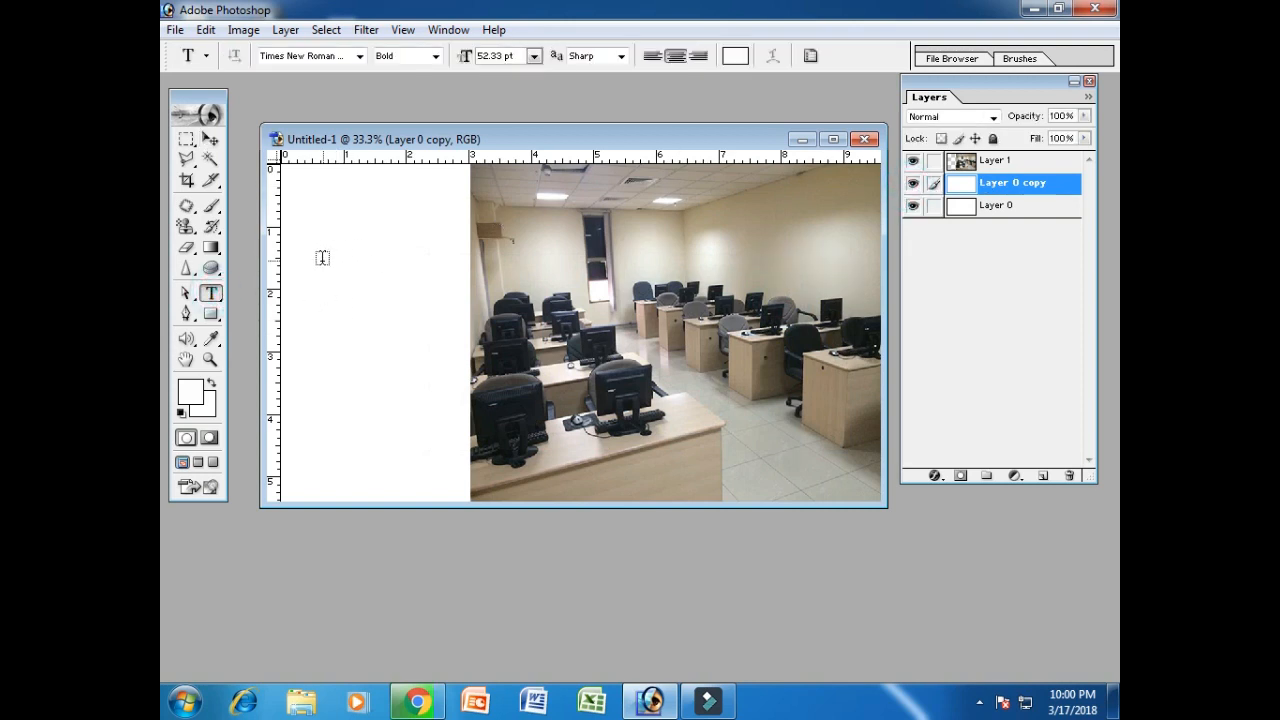
left_click(322, 260)
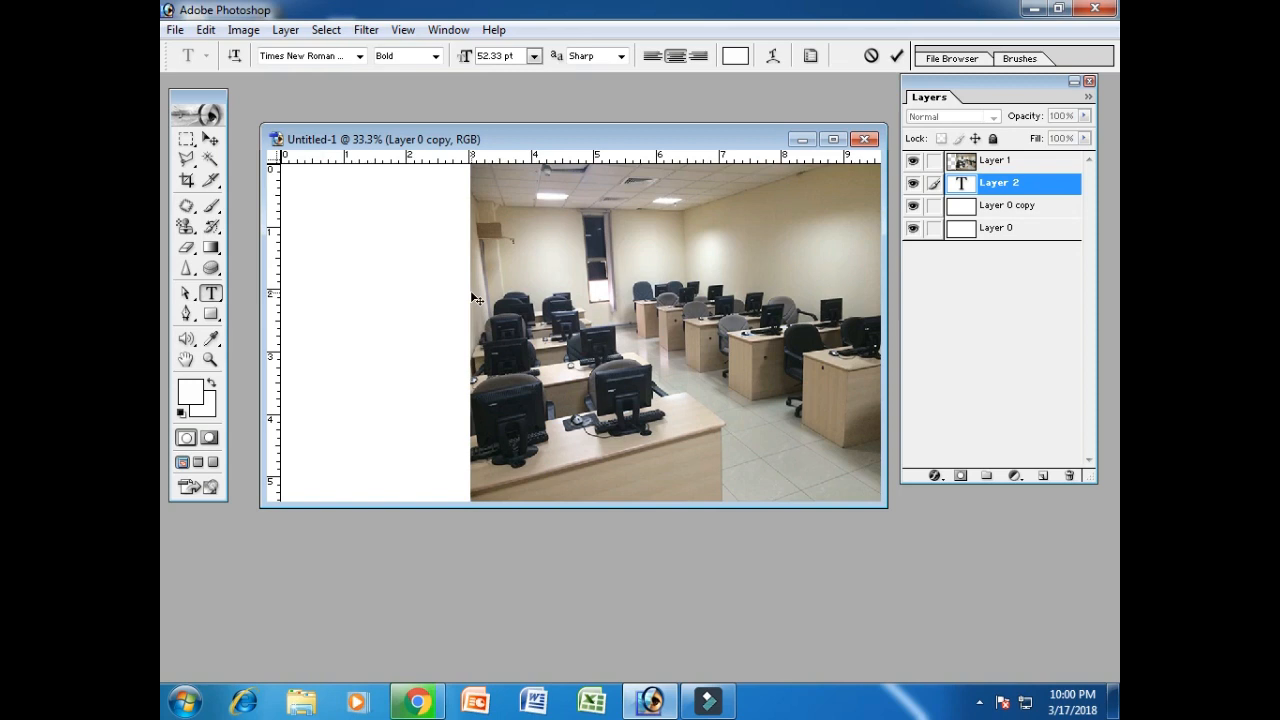
type("COMPUTE")
key("ctrl+a")
left_click(734, 56)
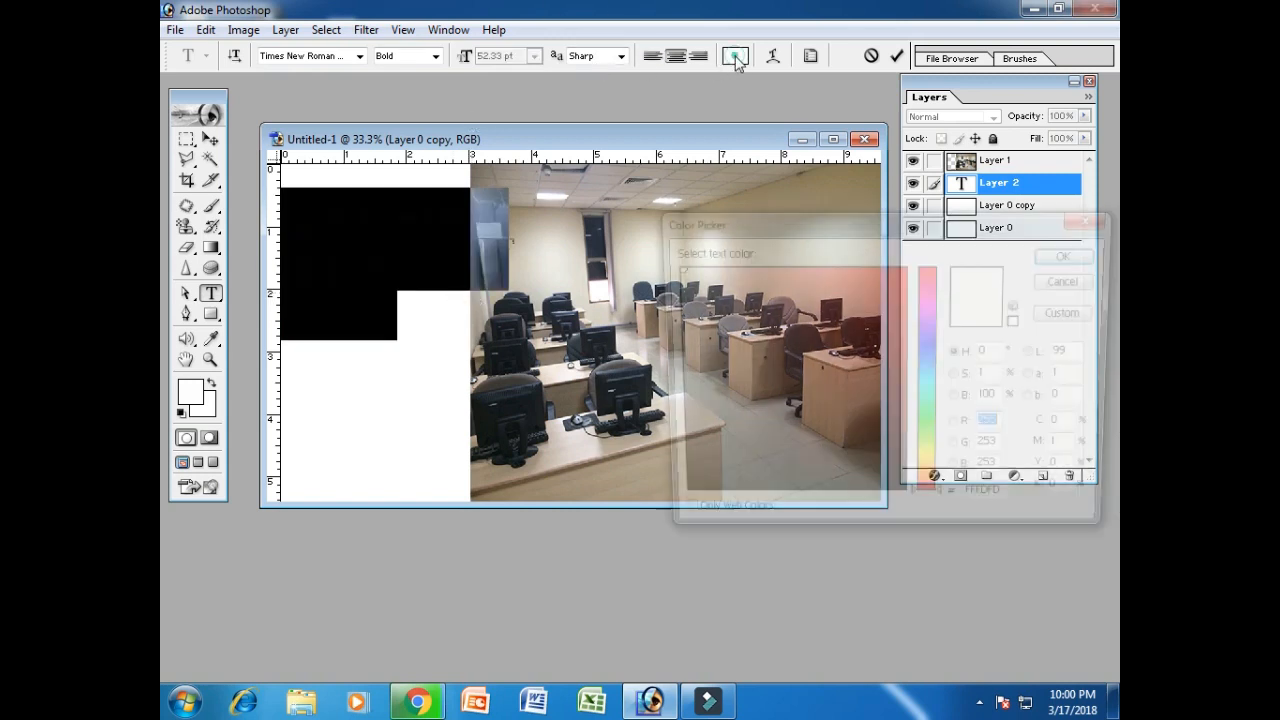
left_click(930, 358)
left_click(902, 281)
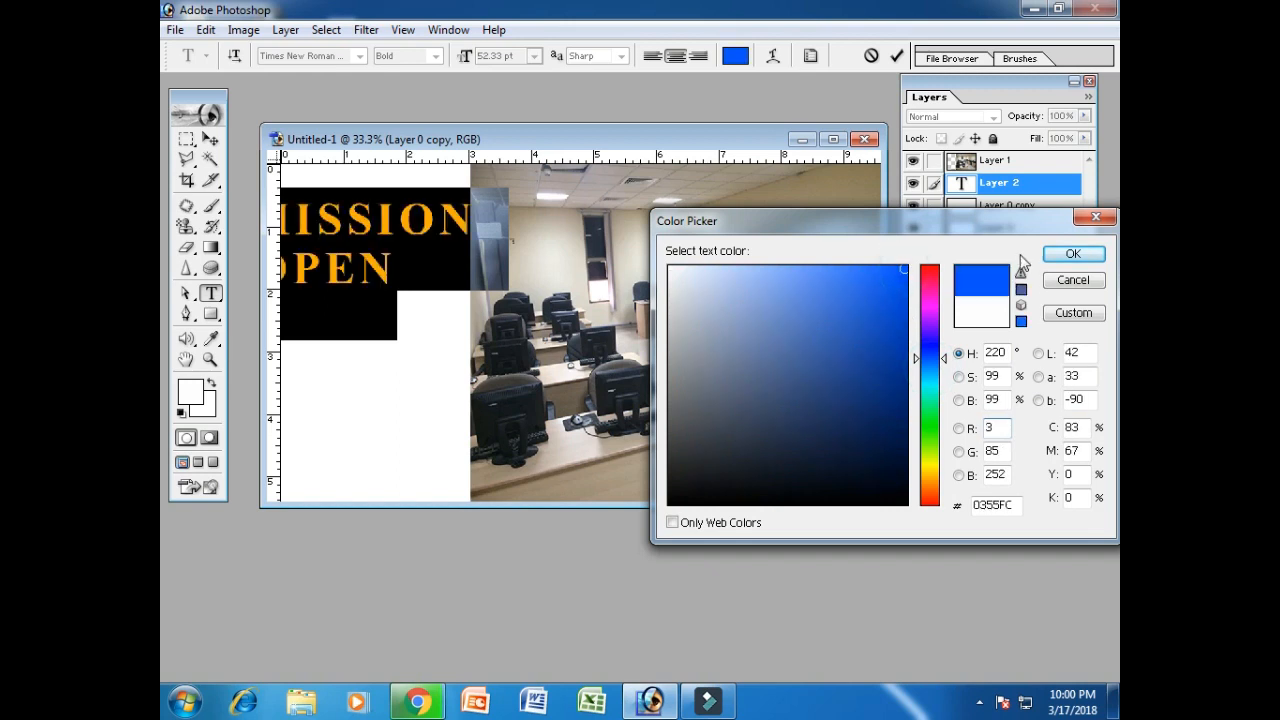
left_click(1065, 254)
left_click(210, 139)
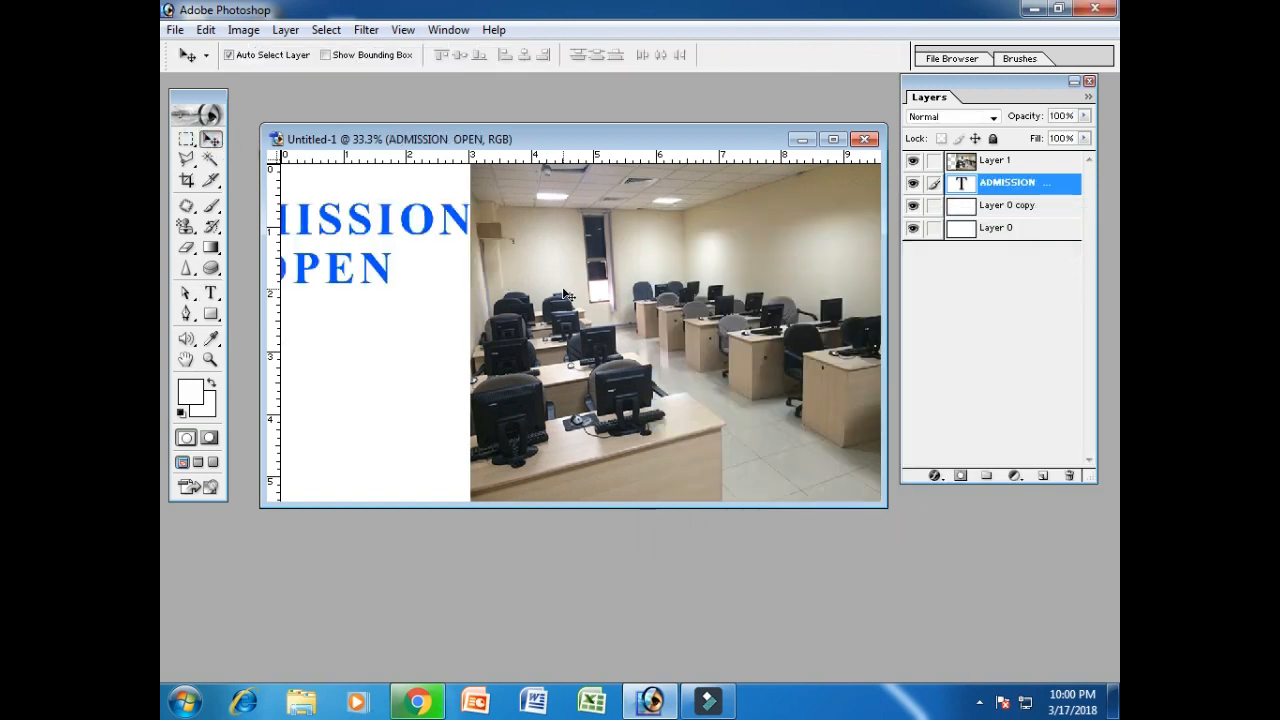
Shrink the ADMISSION OPEN heading and move it to the top of the left panel.
key("ctrl+t")
left_click_drag(472, 286, 378, 252)
left_click_drag(343, 202, 344, 211)
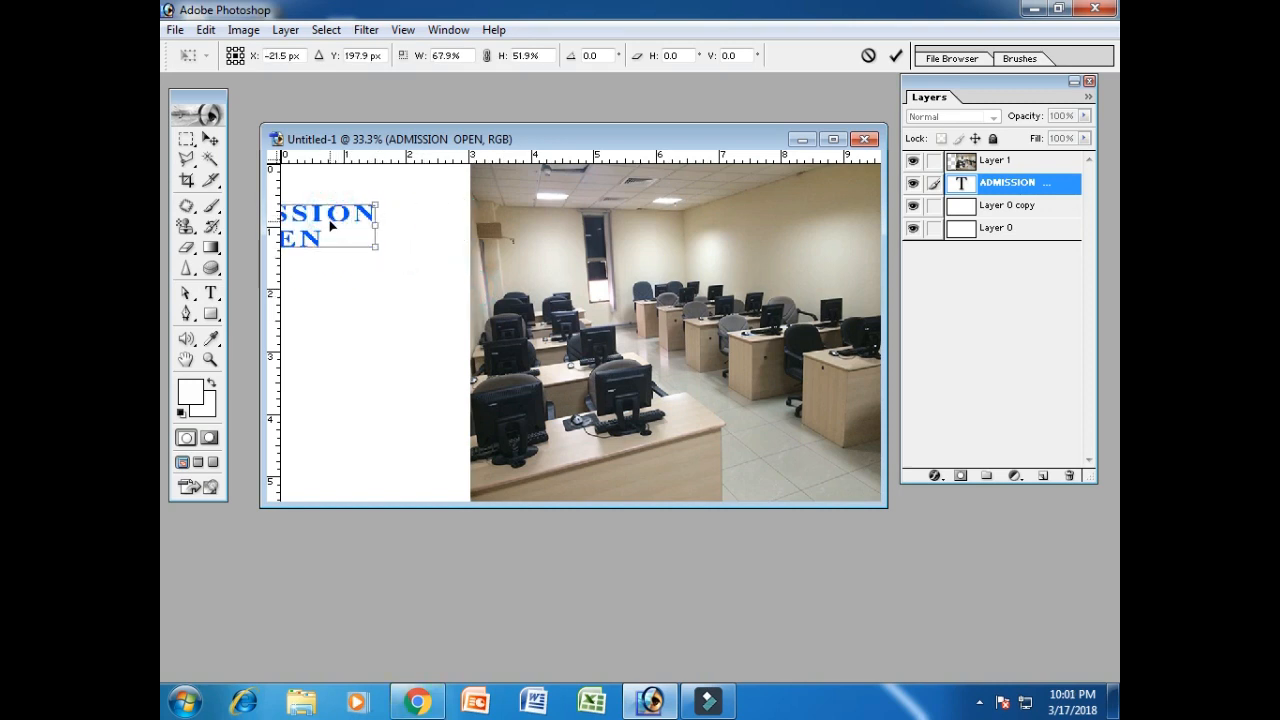
key("Return")
left_click_drag(322, 220, 421, 185)
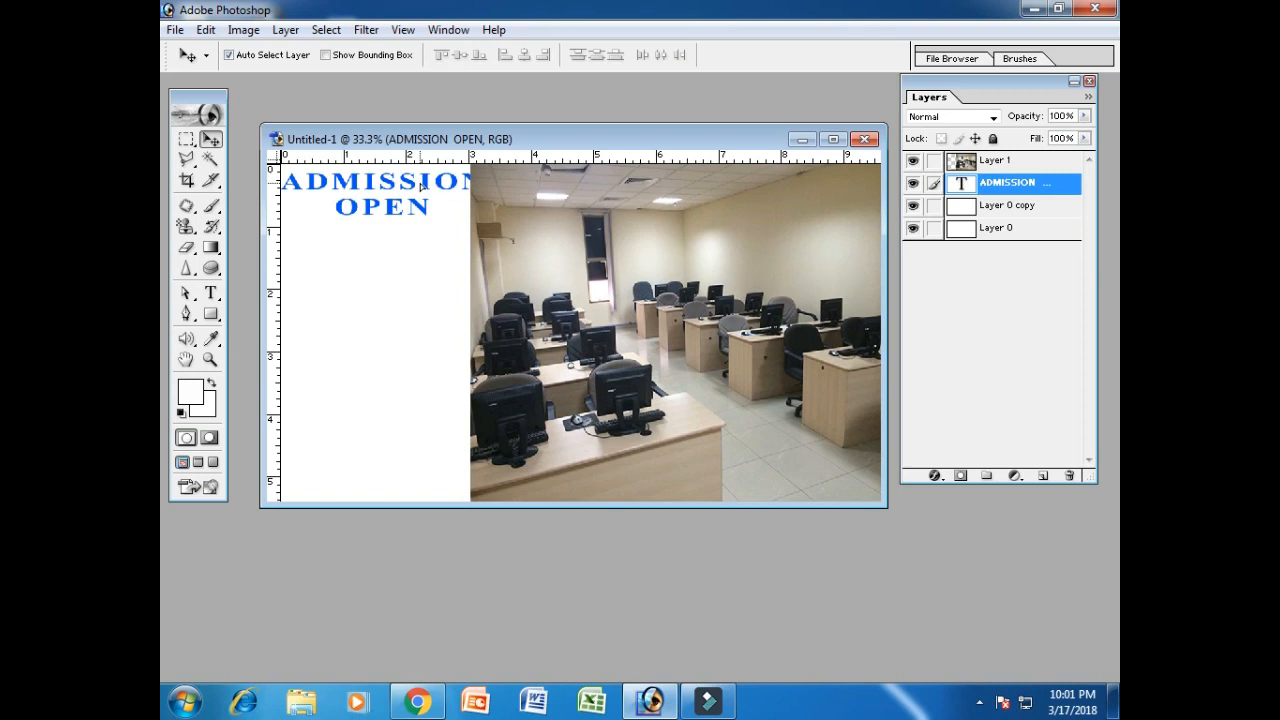
Narrow the classroom photo from its left side to 97% width.
left_click(1020, 162)
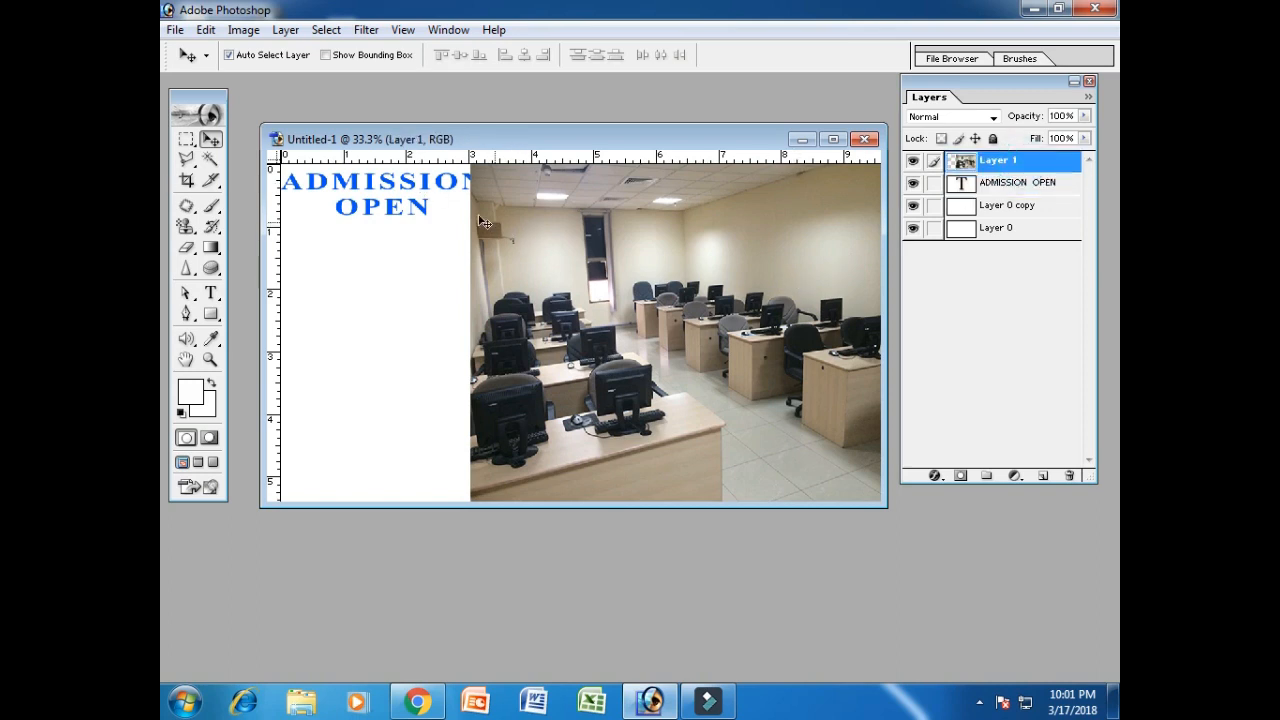
key("ctrl+t")
left_click_drag(474, 333, 487, 334)
key("Return")
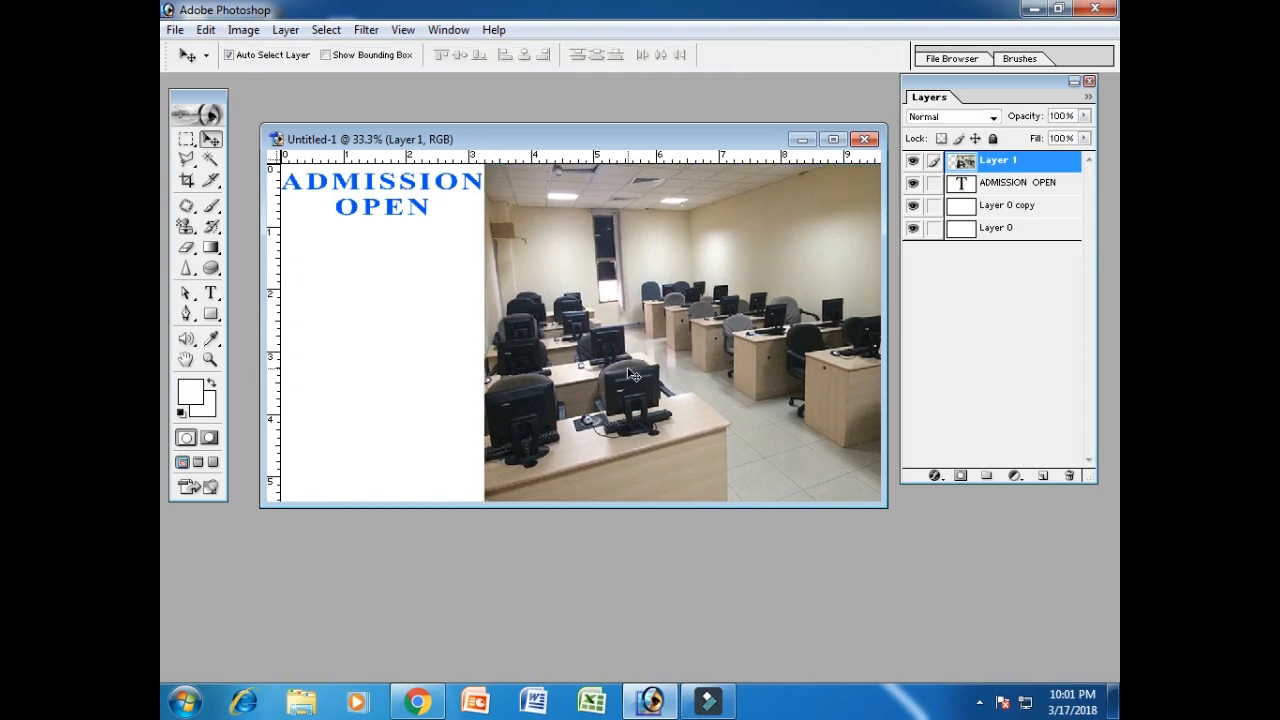
Narrow the heading to fit the panel, nudge it right, and zoom out to fit.
left_click(1043, 190)
key("ctrl+t")
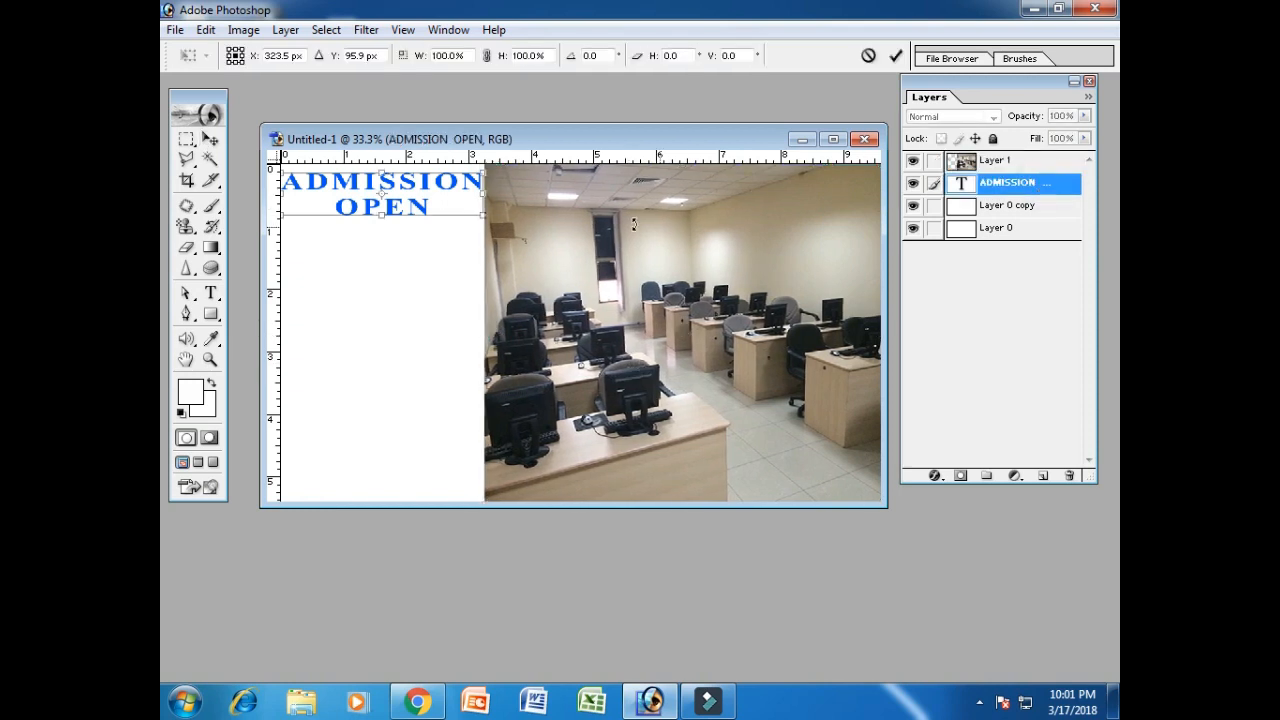
left_click_drag(490, 198, 470, 199)
key("Return")
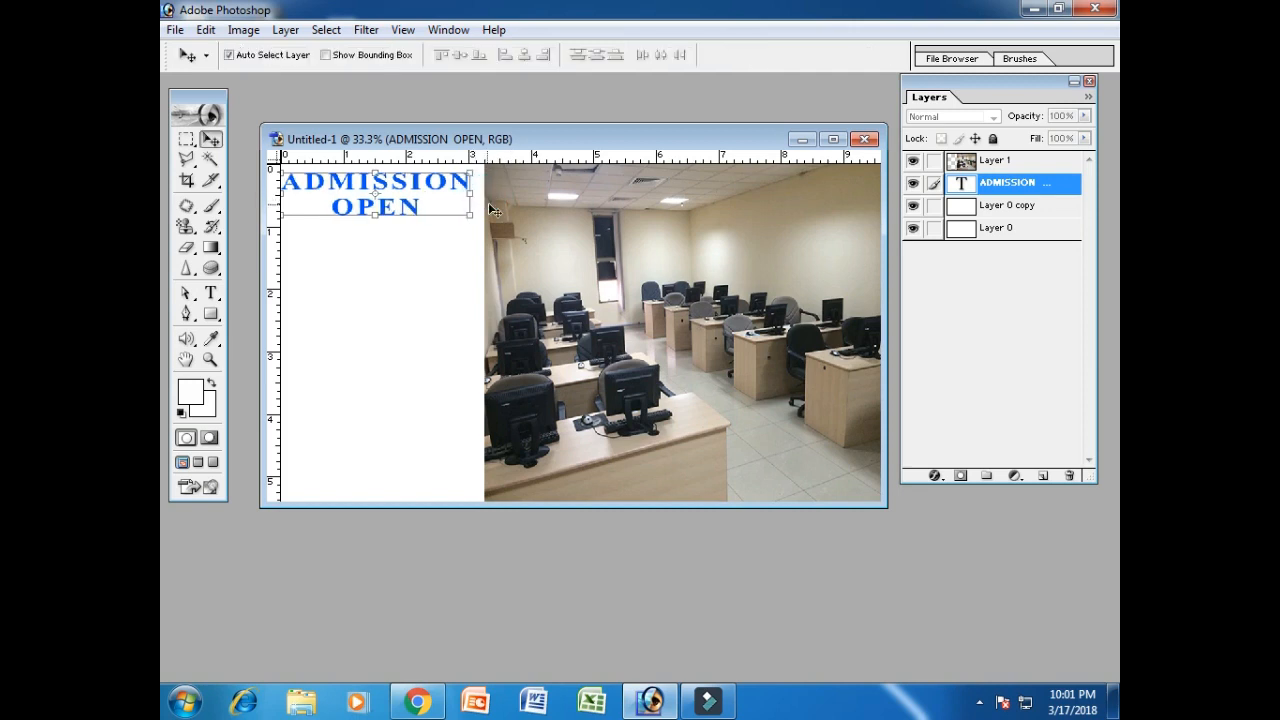
key("Right")
key("Right")
key("Right")
key("Right")
key("Right")
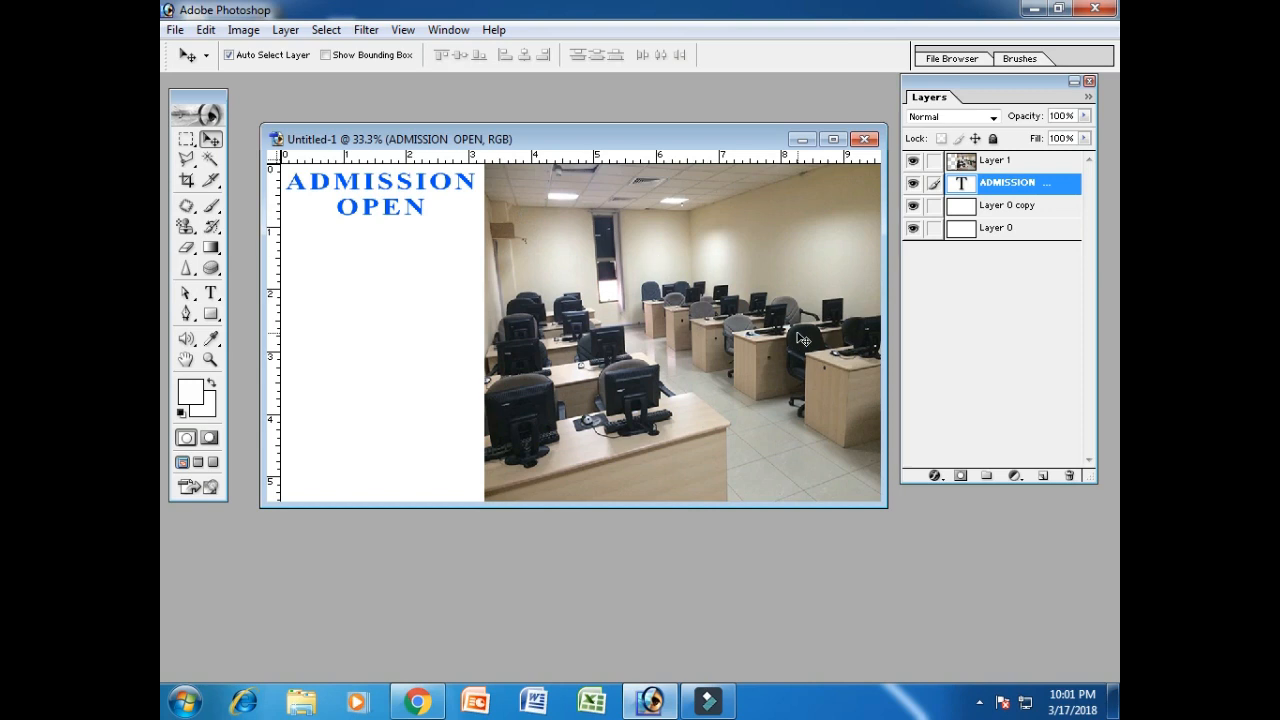
key("ctrl+0")
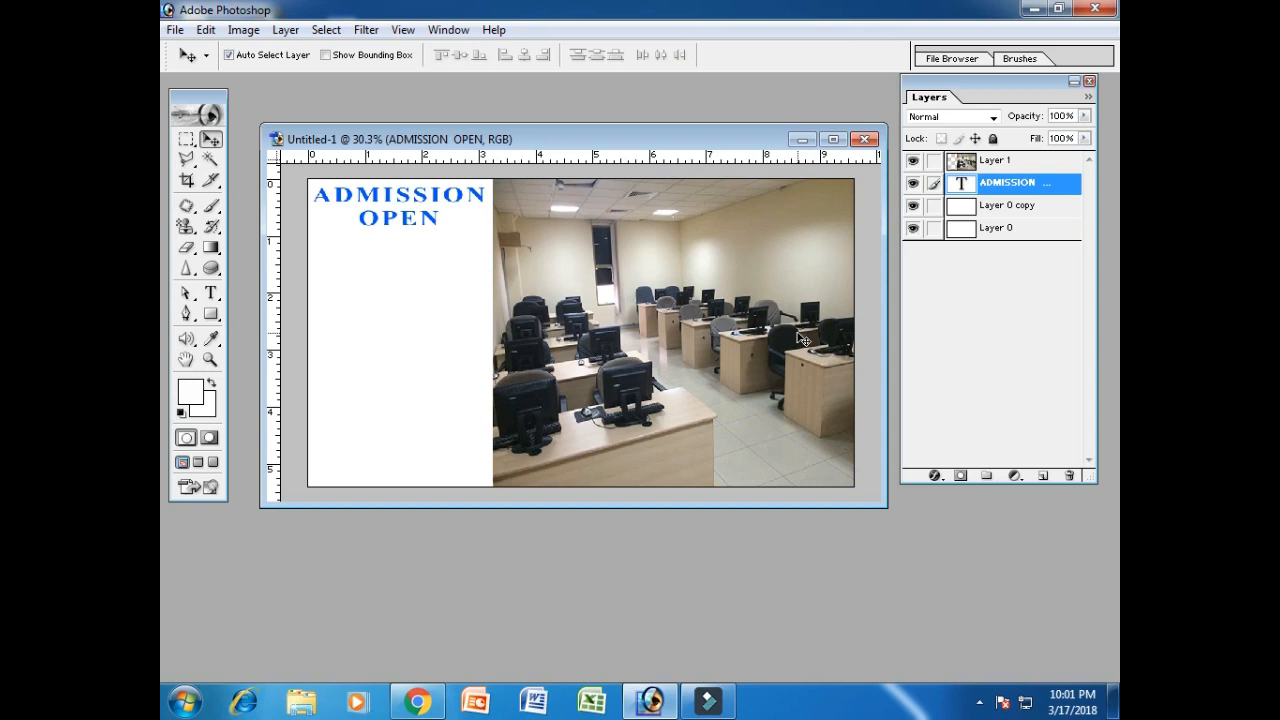
Duplicate the ADMISSION OPEN layer and drag the copy below the original.
right_click(1012, 188)
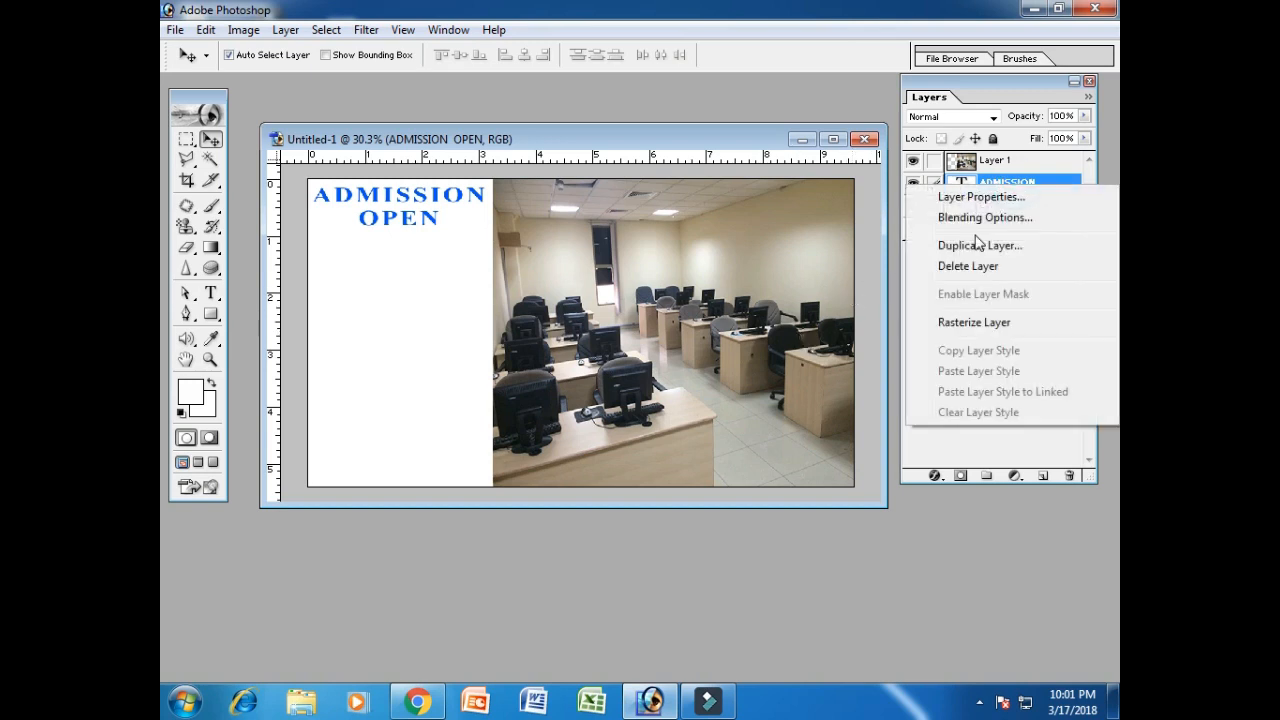
left_click(978, 245)
left_click(790, 300)
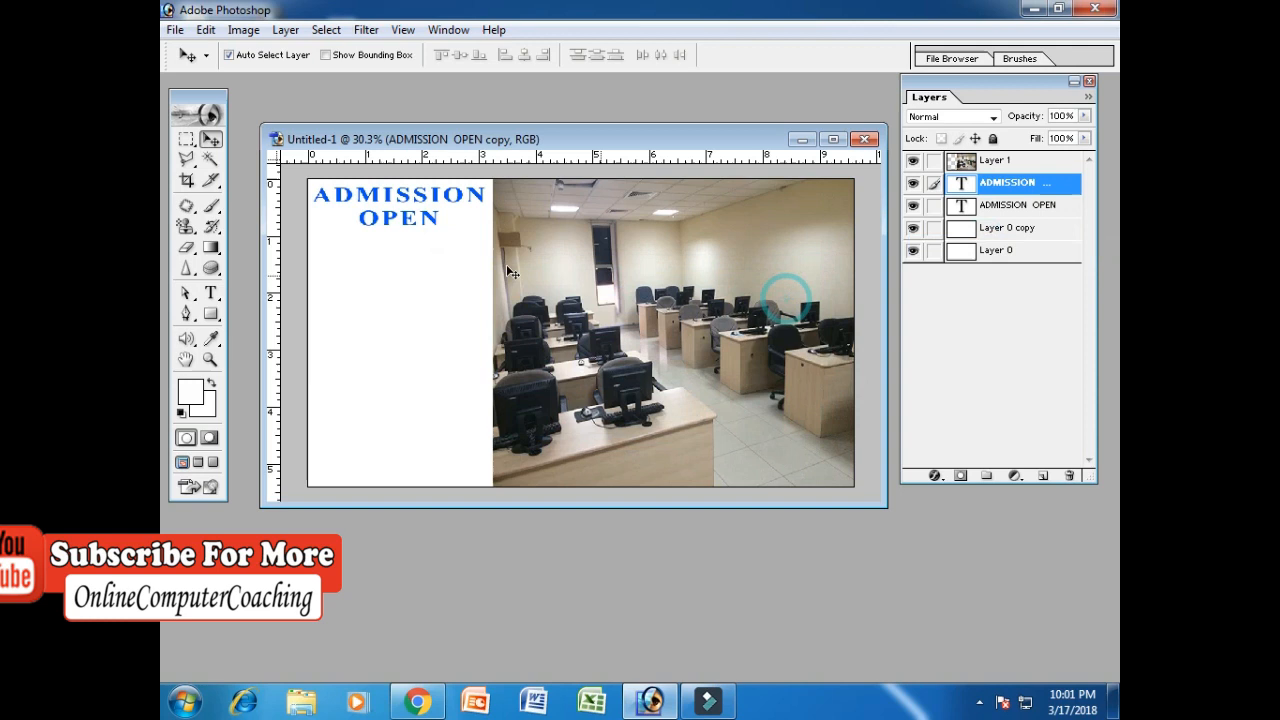
left_click(381, 236)
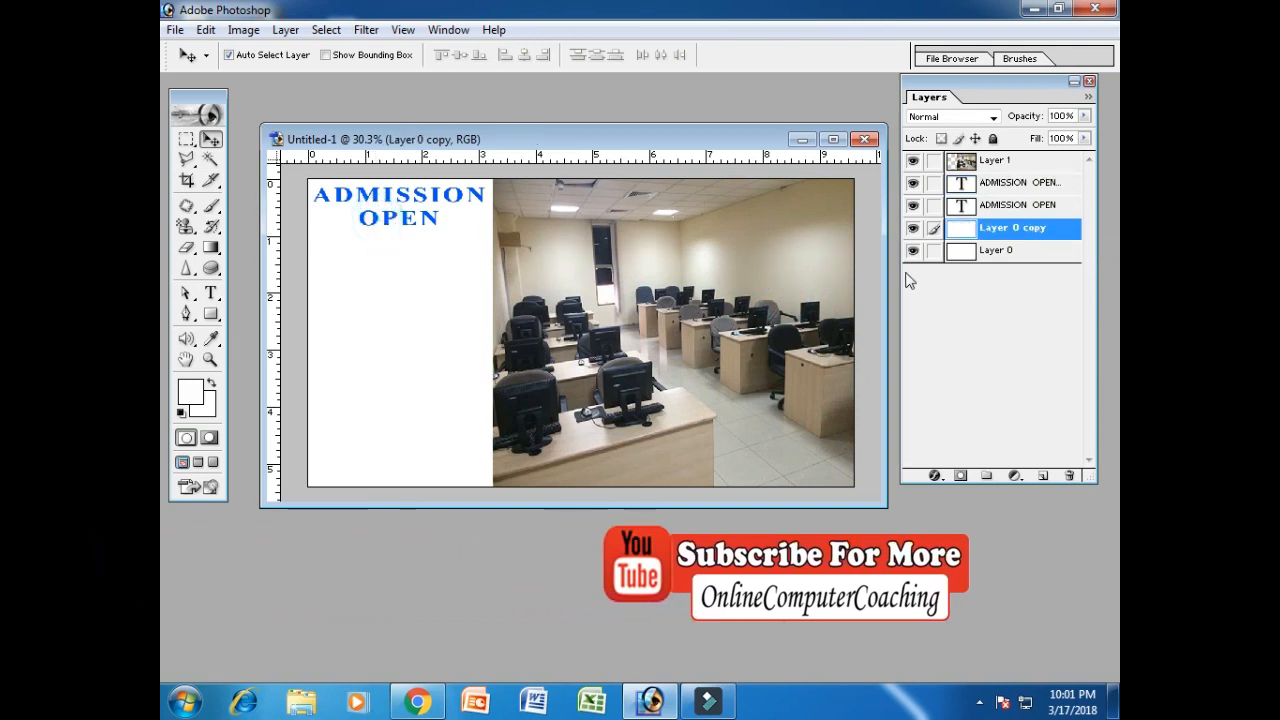
left_click(1017, 206)
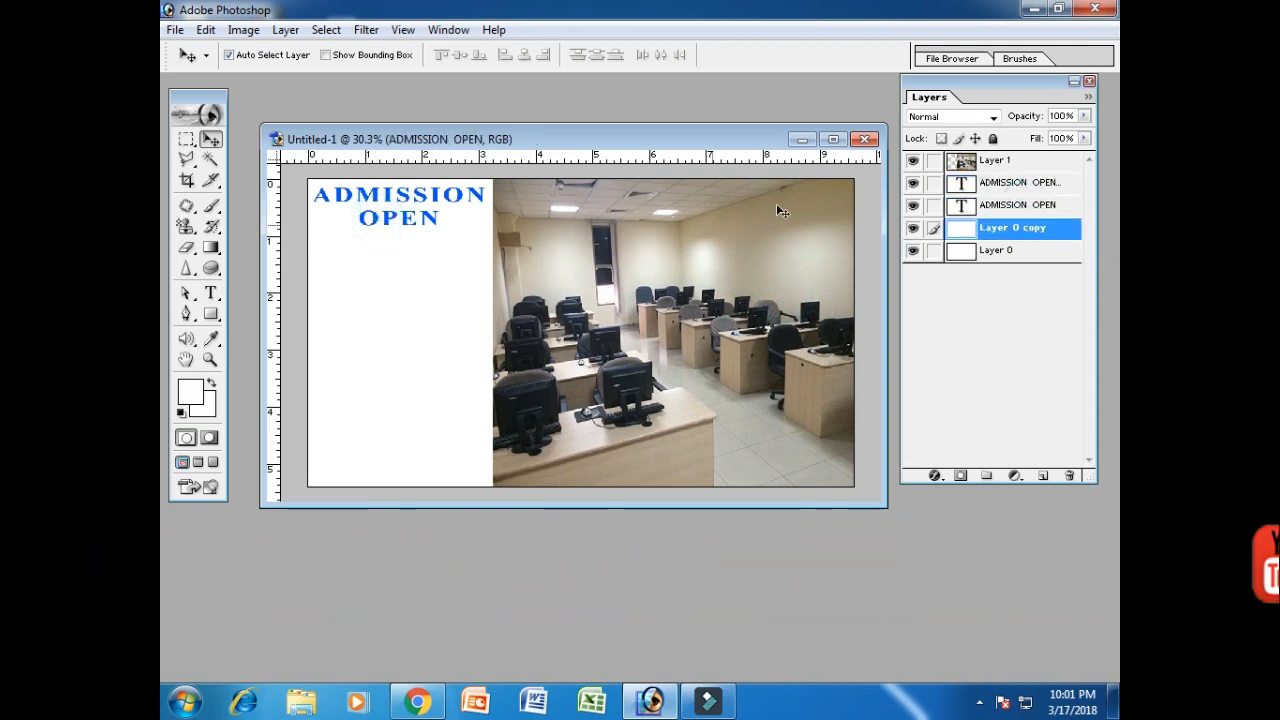
left_click(368, 226)
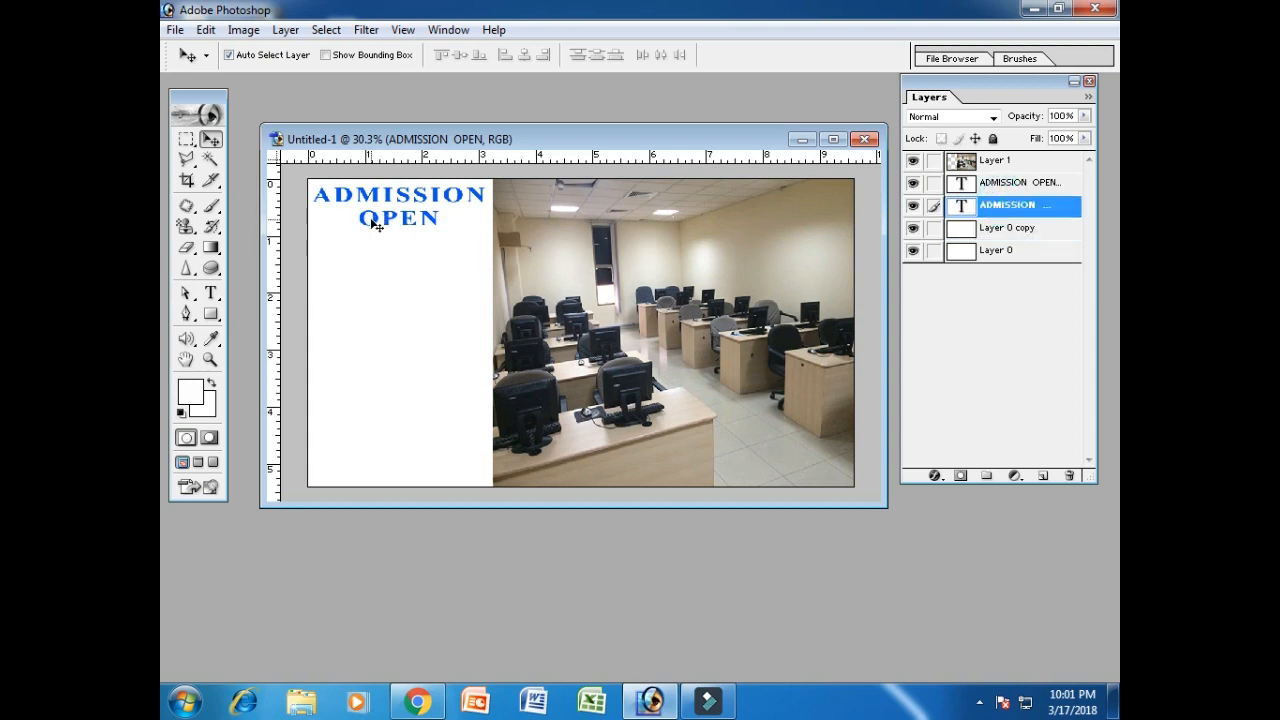
left_click_drag(368, 226, 372, 311)
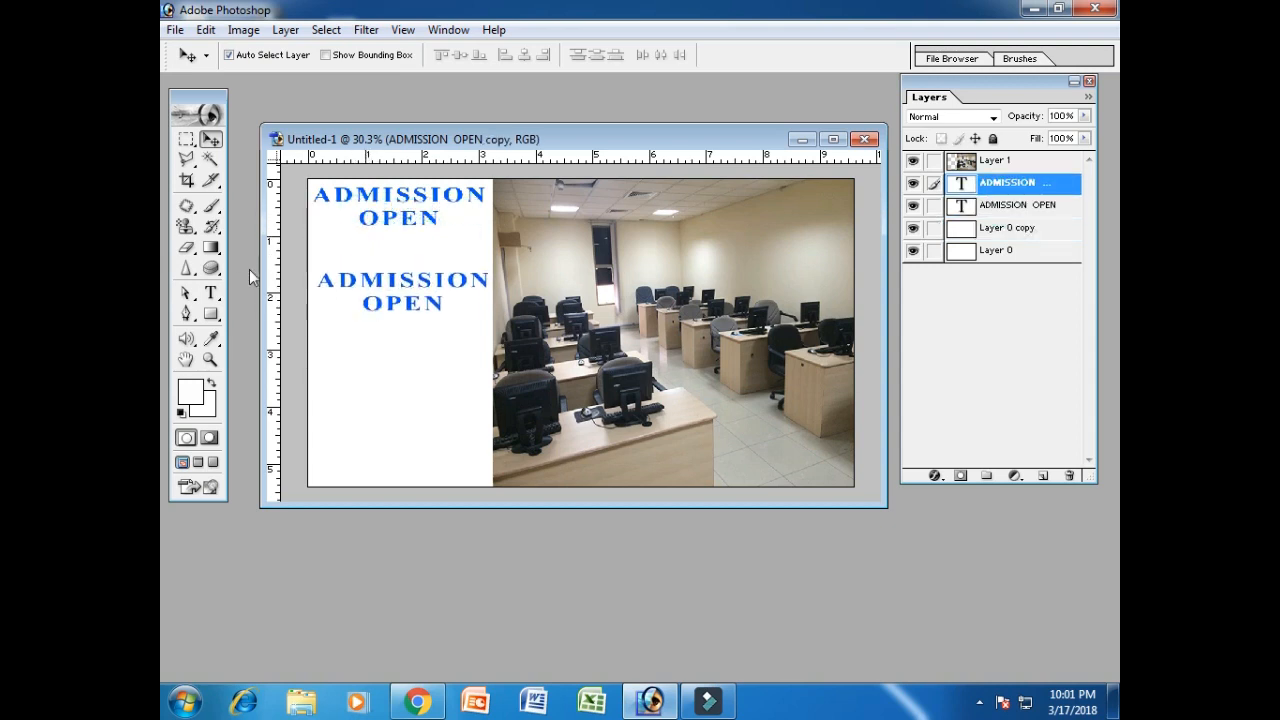
Replace the lower copy's text with CIT.
left_click(213, 292)
left_click(387, 288)
key("ctrl+a")
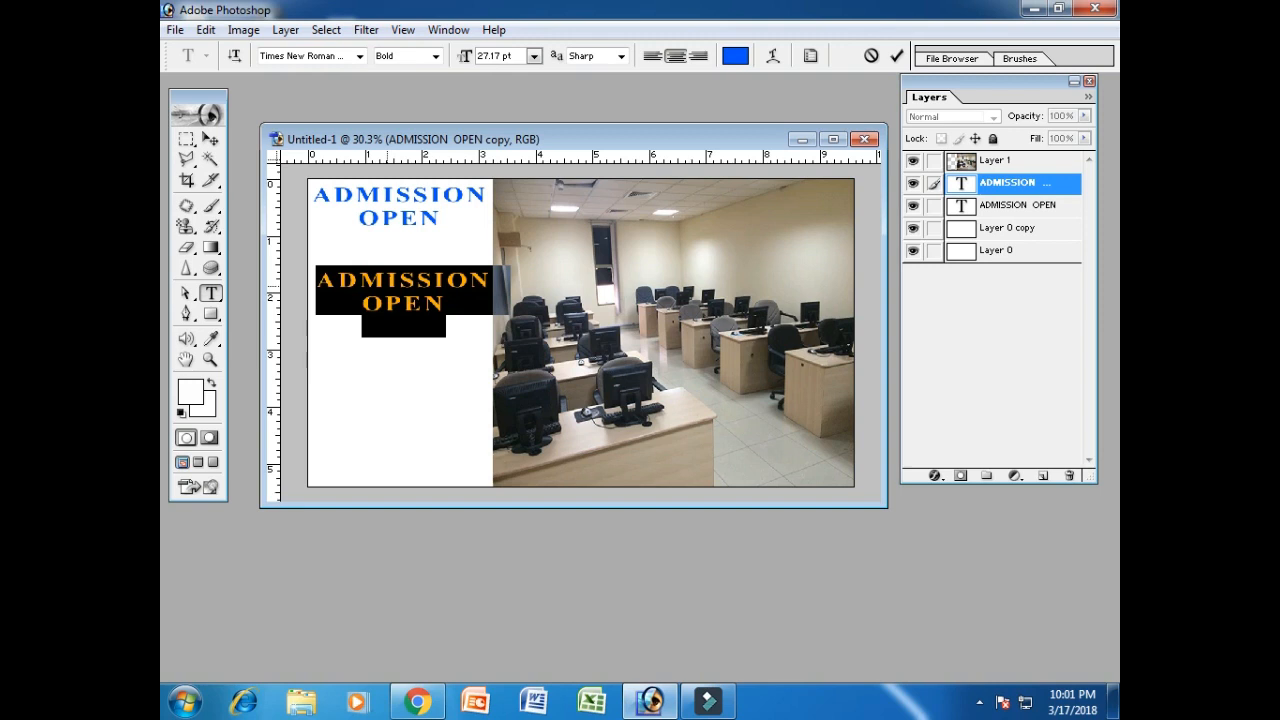
type("CIT")
left_click(210, 138)
Enlarge and widen the CIT text, then nudge it right.
key("ctrl+t")
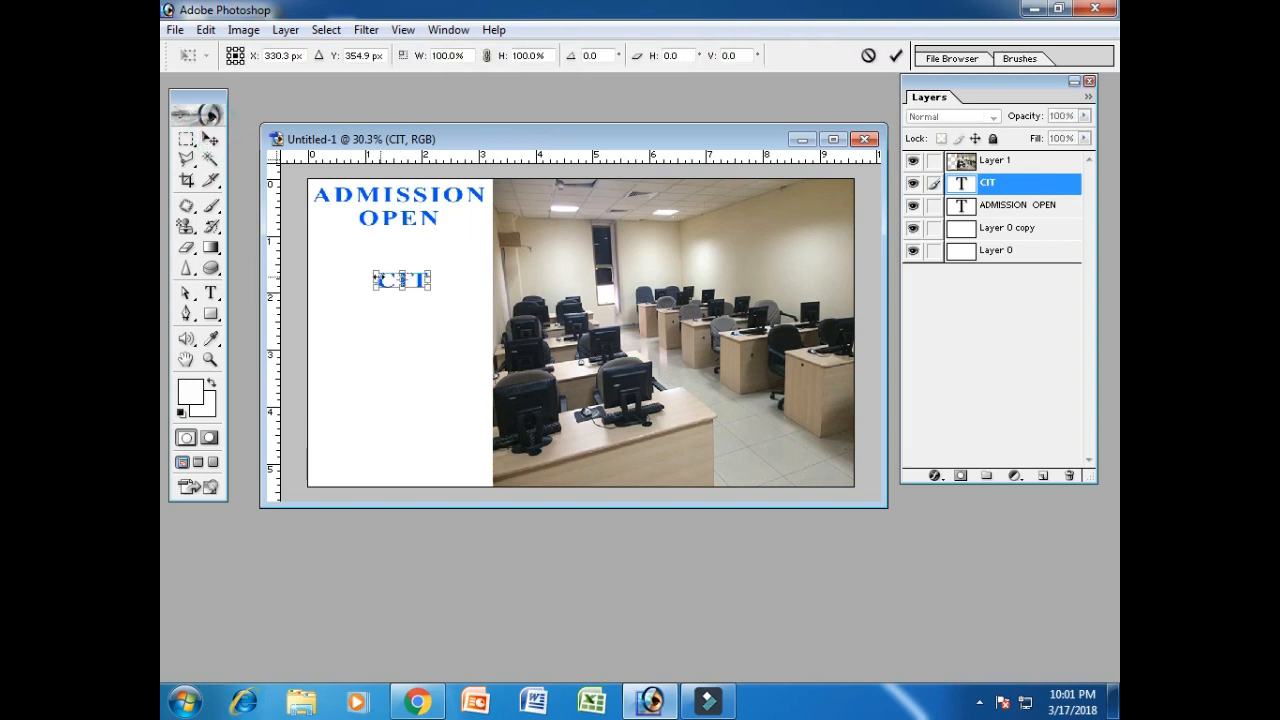
left_click_drag(362, 269, 322, 244)
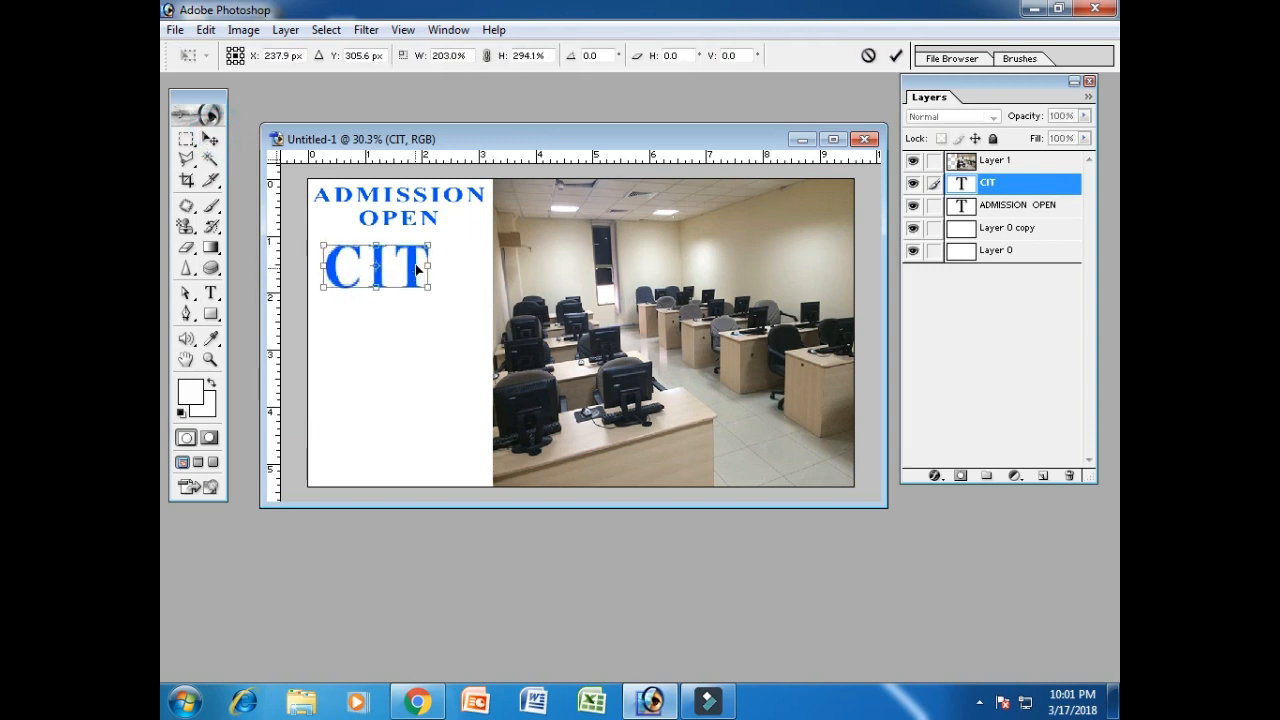
left_click_drag(430, 269, 452, 270)
key("Return")
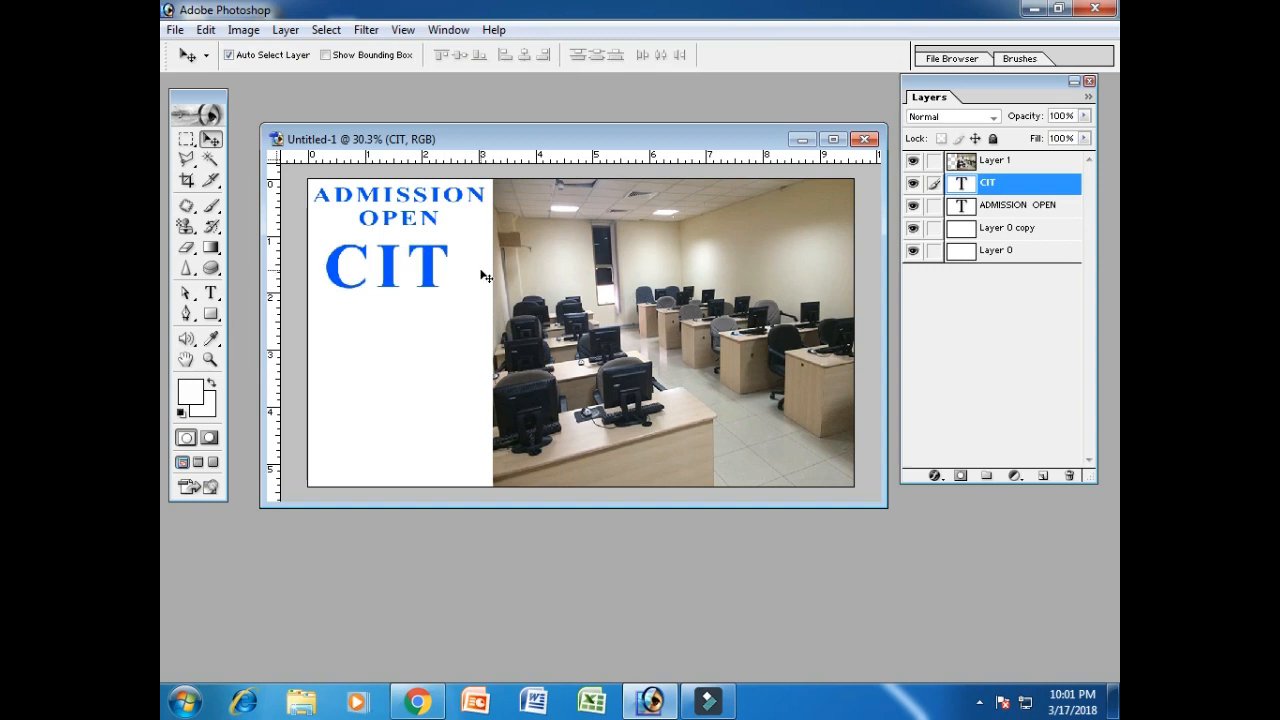
key("Right")
key("Right")
key("Right")
key("Right")
key("Right")
key("Right")
key("Right")
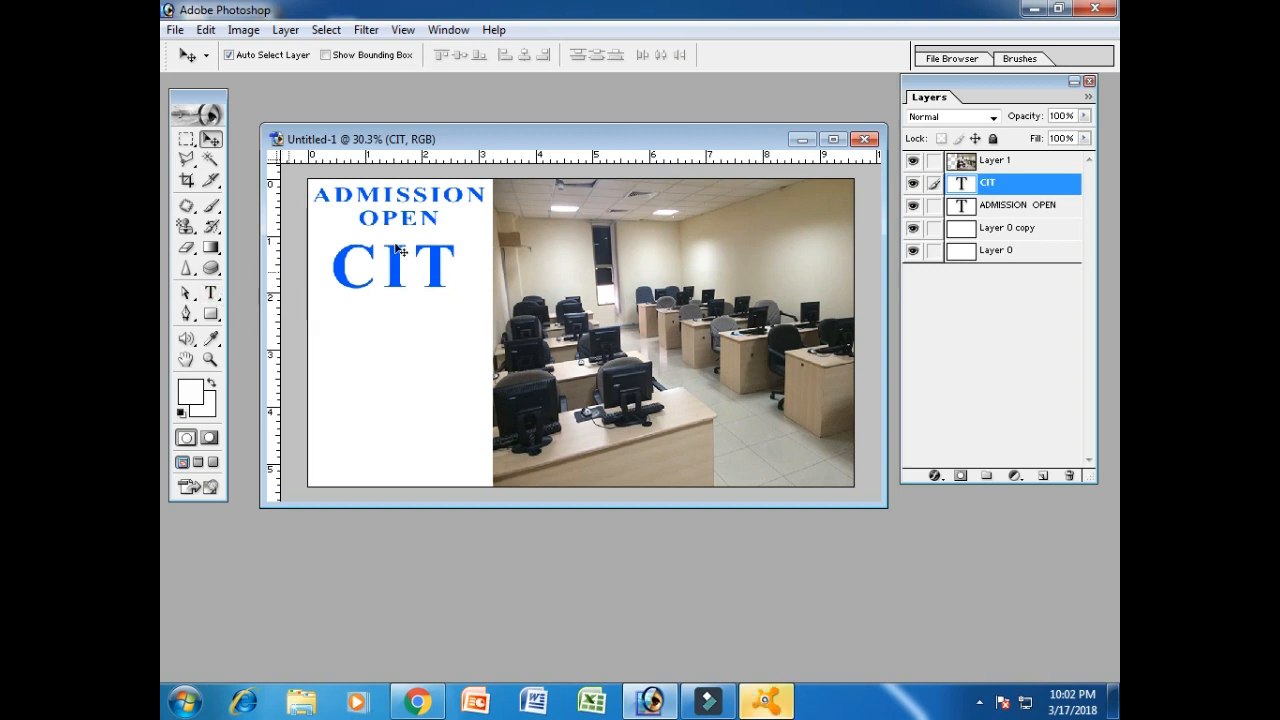
Duplicate the ADMISSION OPEN layer once more.
left_click(962, 205)
right_click(940, 206)
left_click(980, 266)
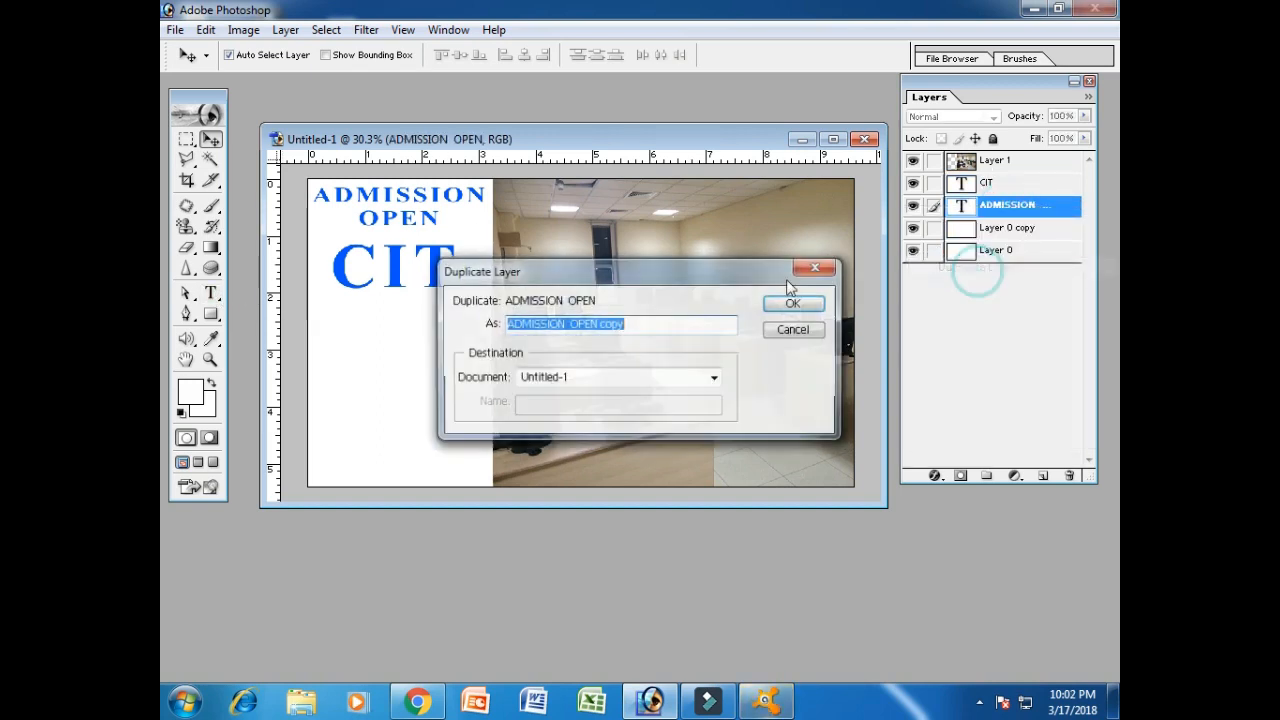
left_click(792, 303)
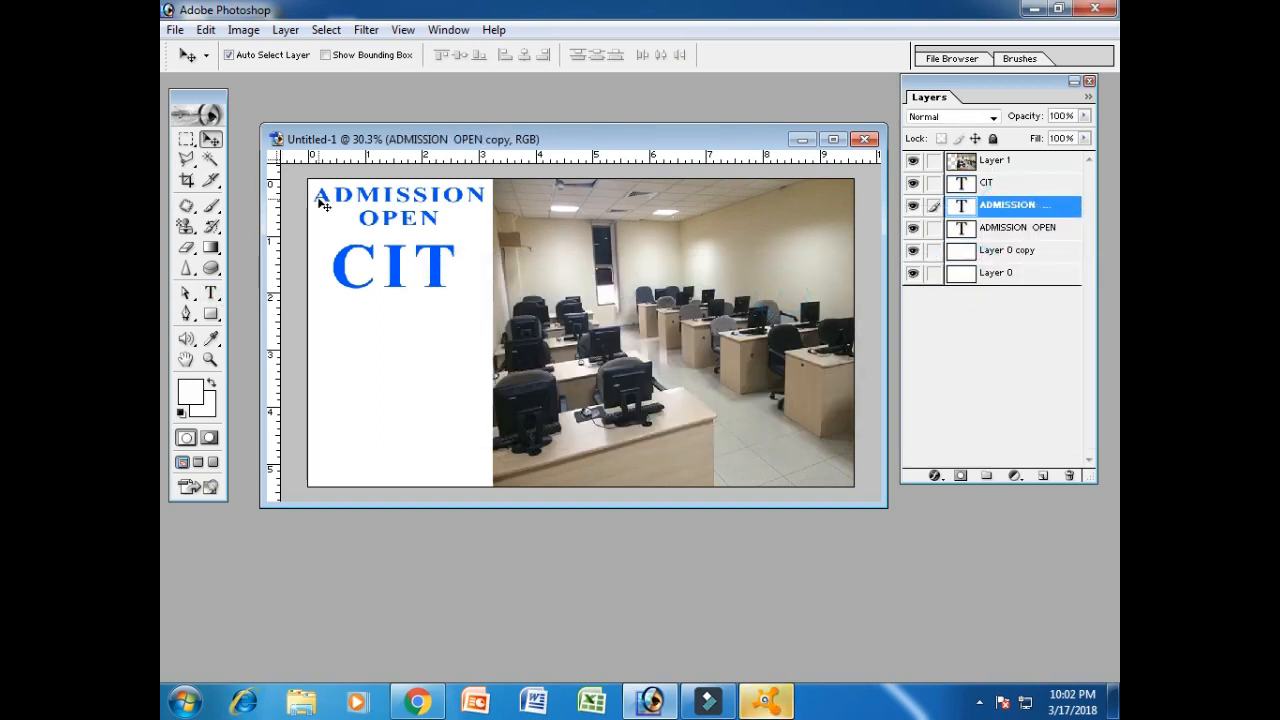
Move the heading copy below CIT and retype it as two-line OFFICE AUTOMATION.
left_click_drag(327, 201, 340, 334)
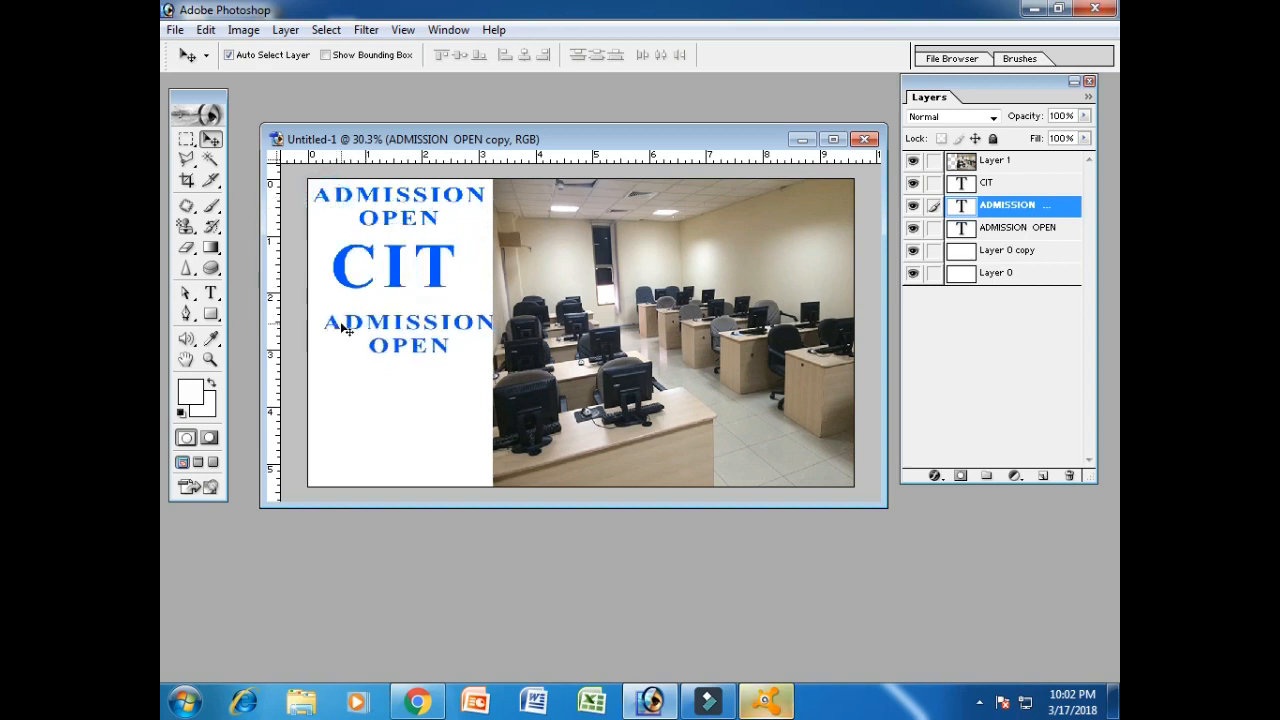
left_click(210, 294)
left_click(441, 335)
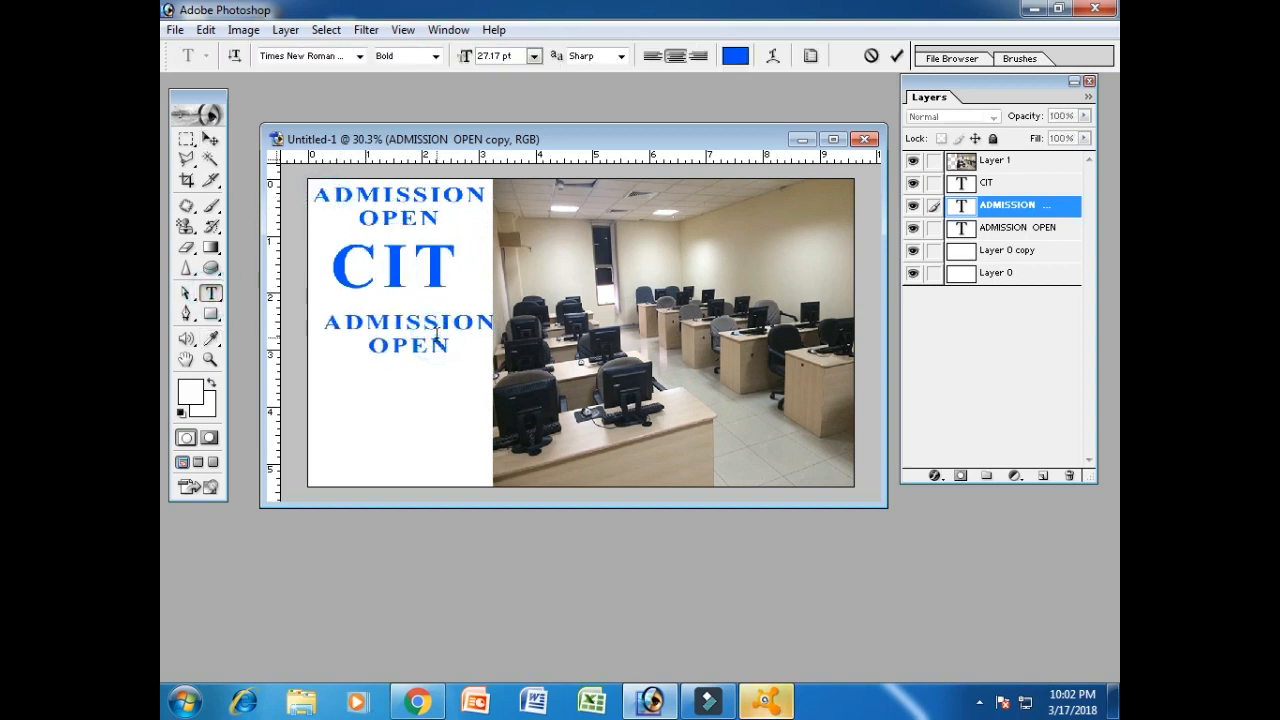
key("ctrl+a")
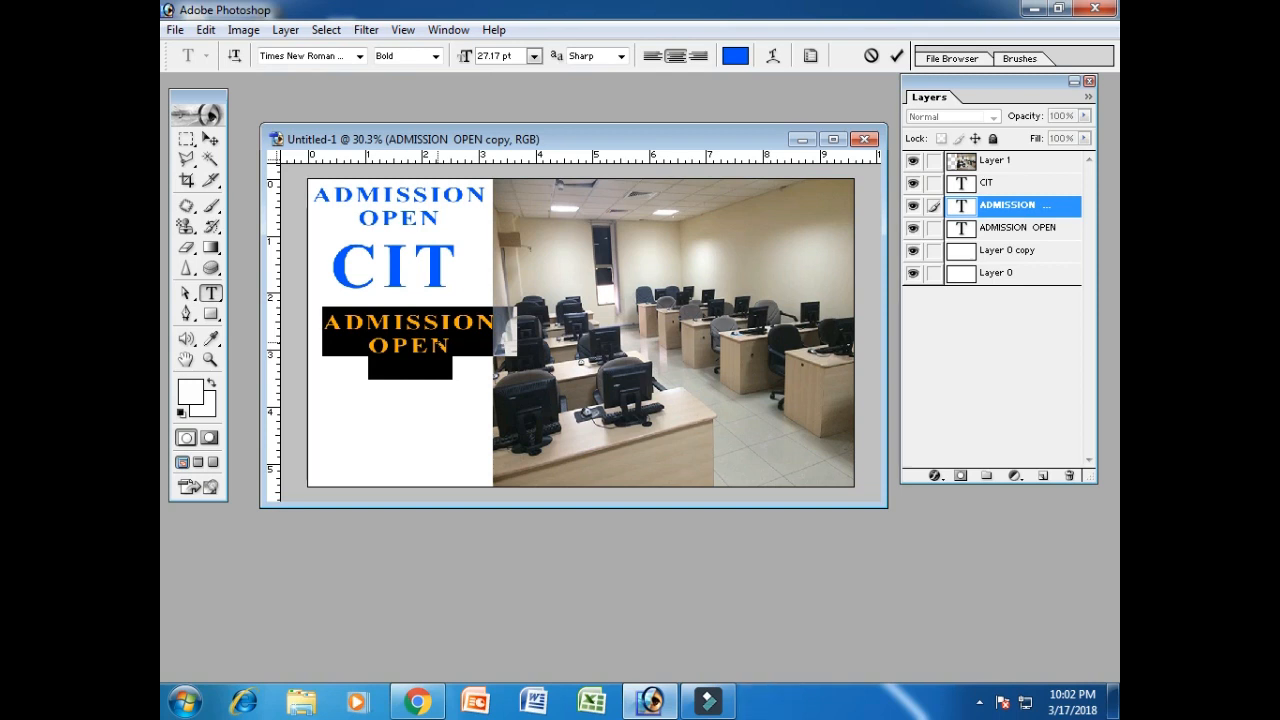
type("OFFICE")
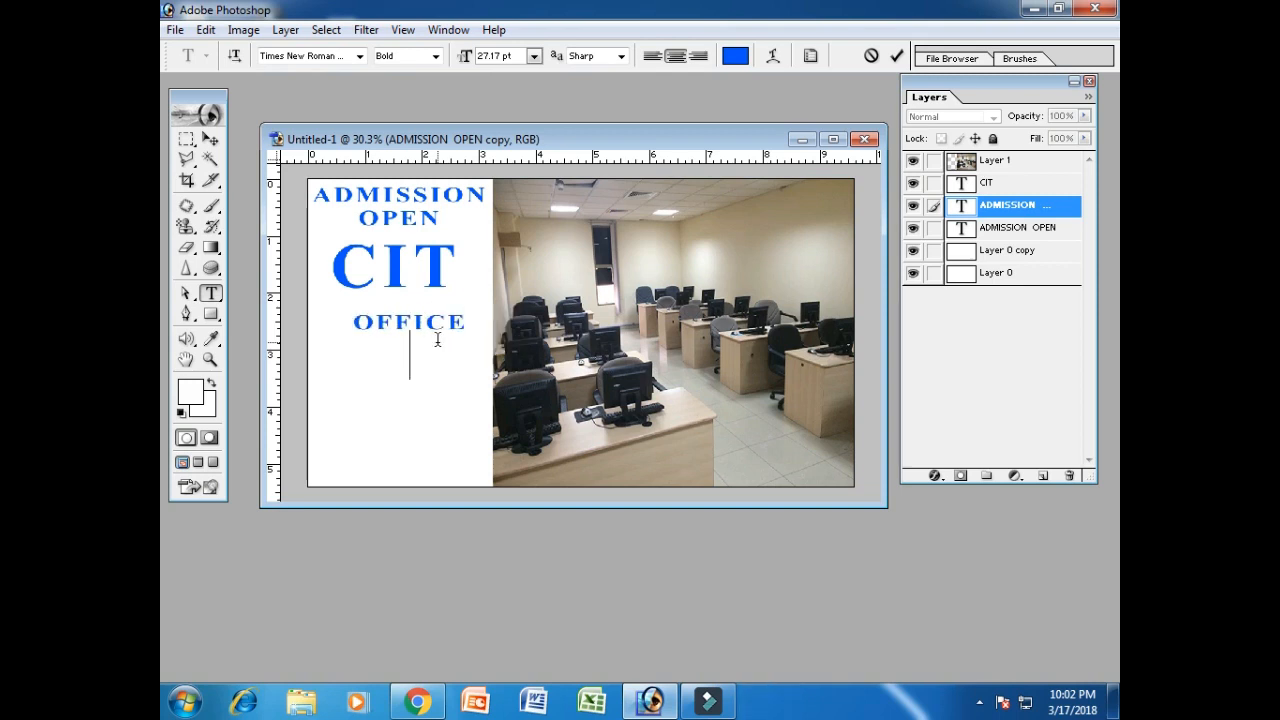
key("Return")
type("AUTO")
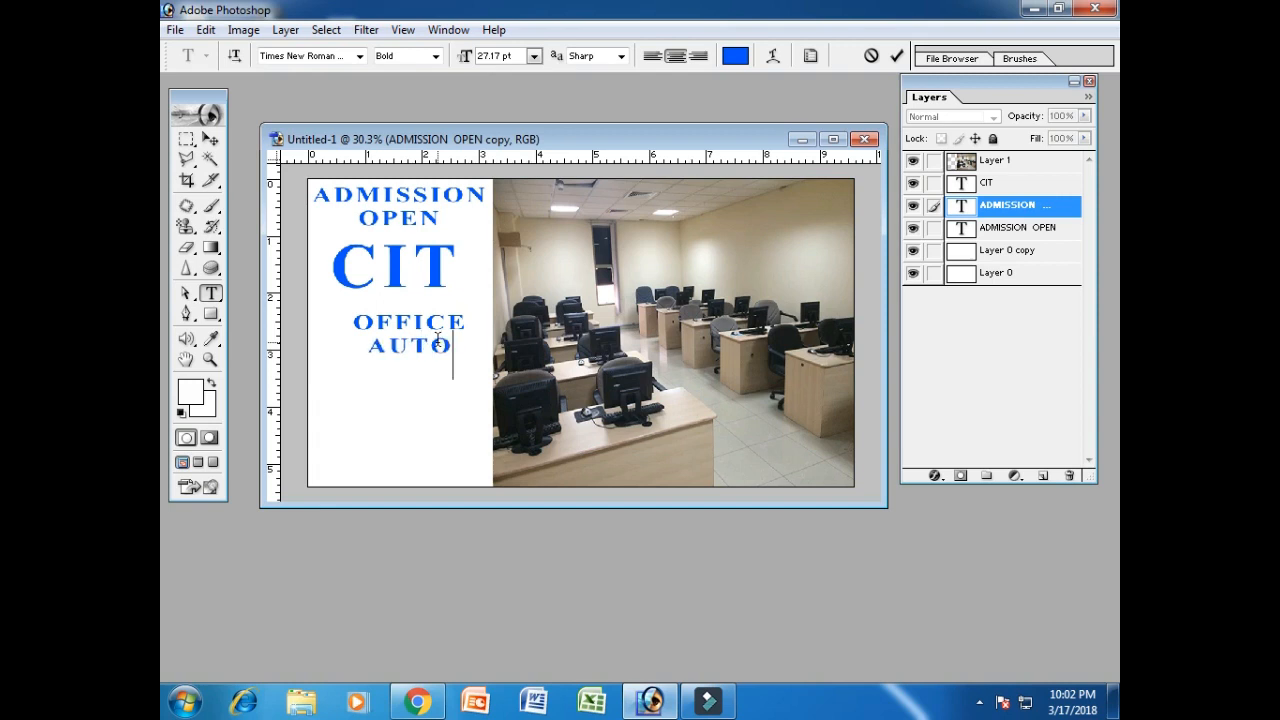
type("MATIO")
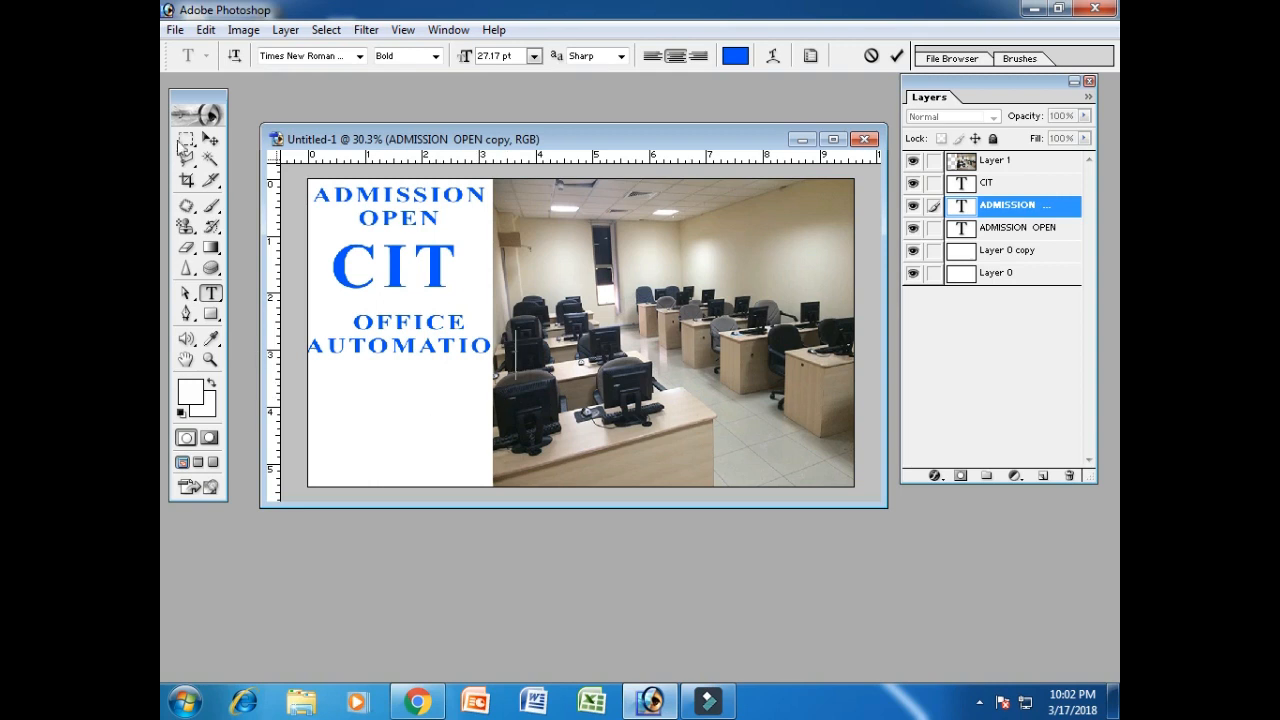
left_click(210, 138)
right_click(1040, 208)
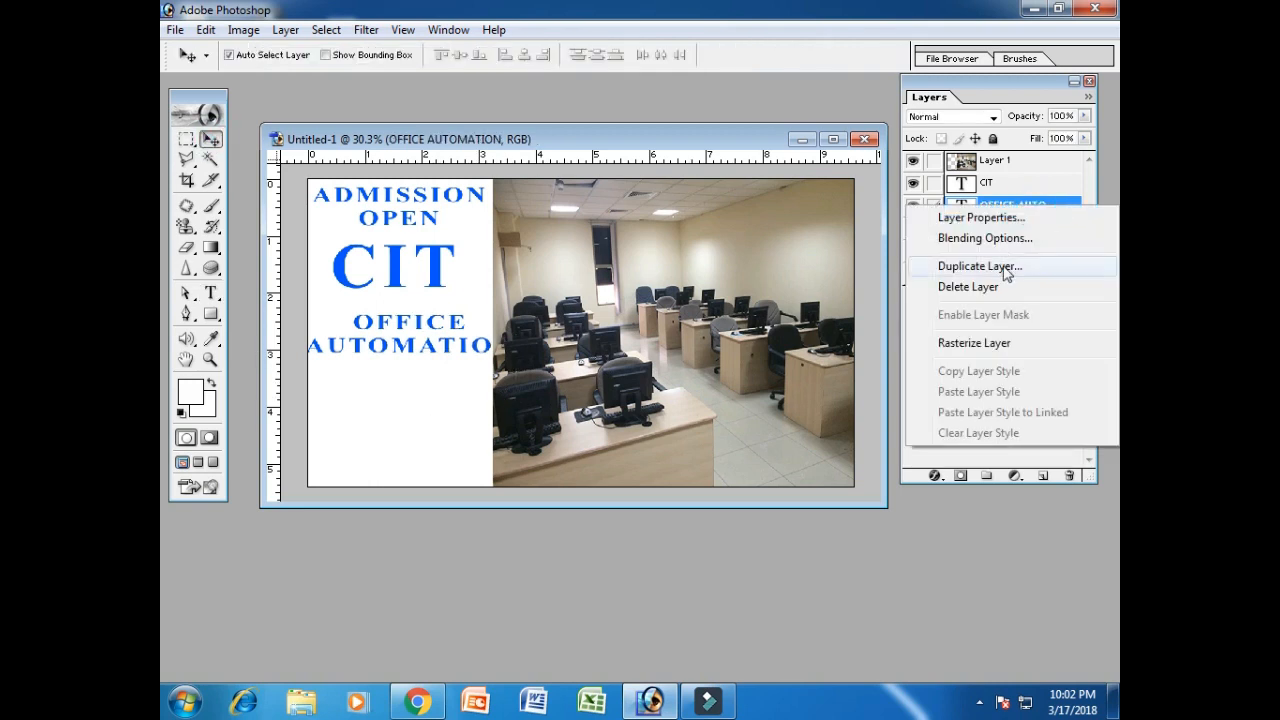
Duplicate the OFFICE AUTOMATION layer and nudge the copy down.
left_click(1003, 265)
left_click(806, 304)
key("Down")
key("Down")
key("Down")
key("Down")
key("Down")
key("Down")
key("Down")
key("Down")
key("Down")
key("Down")
key("Down")
key("Down")
key("Down")
key("Down")
key("Down")
key("Down")
key("Down")
key("Down")
key("Down")
key("Down")
key("Down")
key("Down")
key("Down")
key("Down")
key("Down")
key("Down")
key("Down")
key("Down")
key("Down")
key("Down")
key("Down")
key("Down")
key("Down")
key("Down")
key("Down")
key("Down")
key("Down")
key("Down")
key("Down")
key("Down")
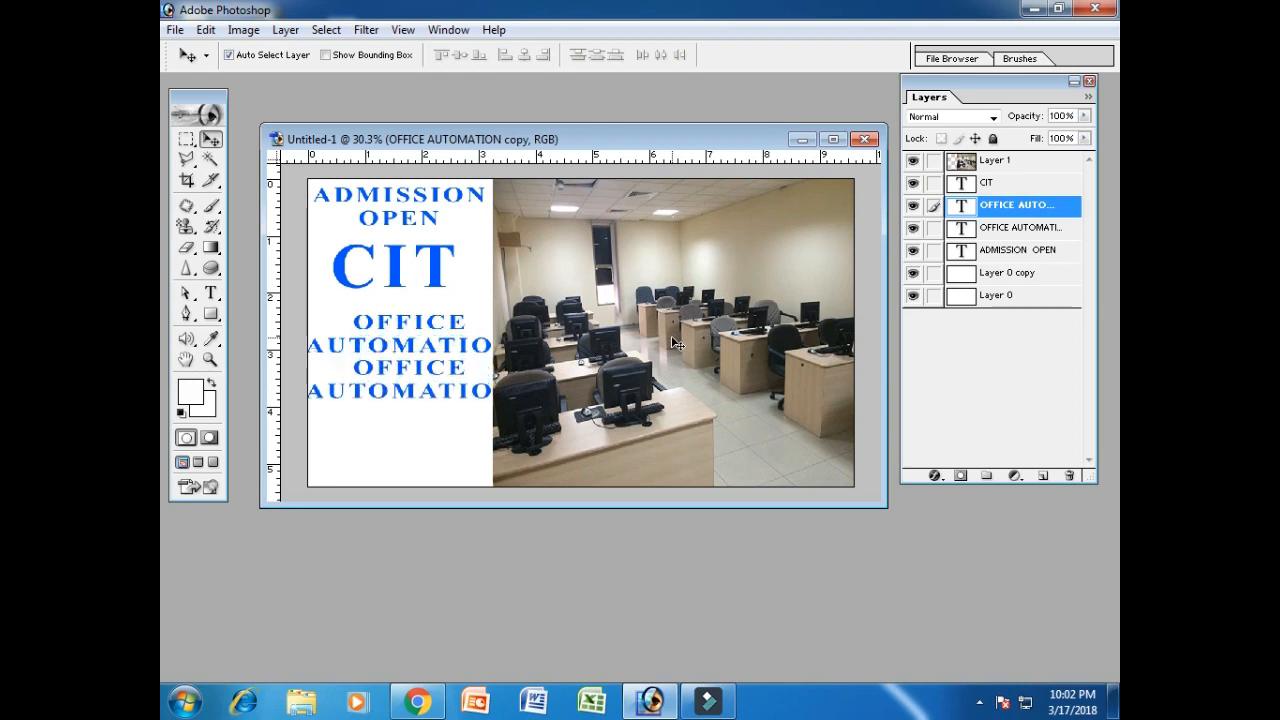
Replace the copy's text with two-line WEB DESIGNING, removing leftover letters.
left_click(210, 292)
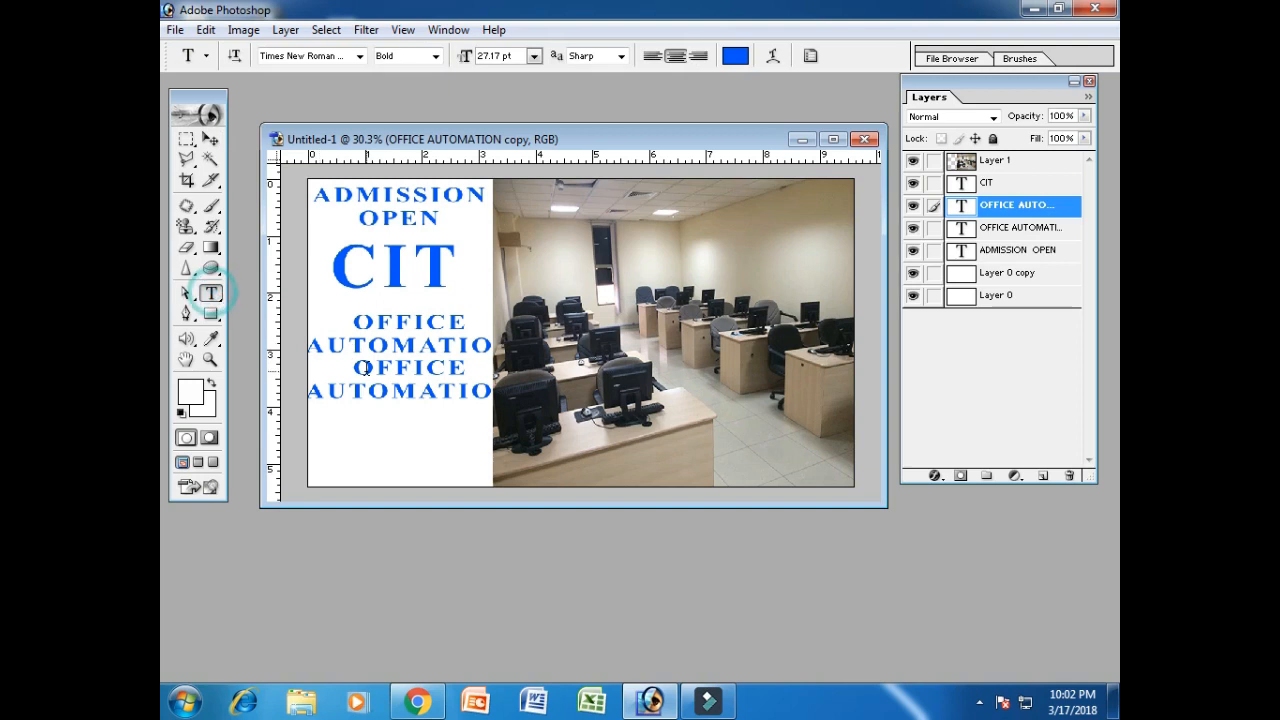
left_click_drag(352, 368, 481, 370)
type("WE")
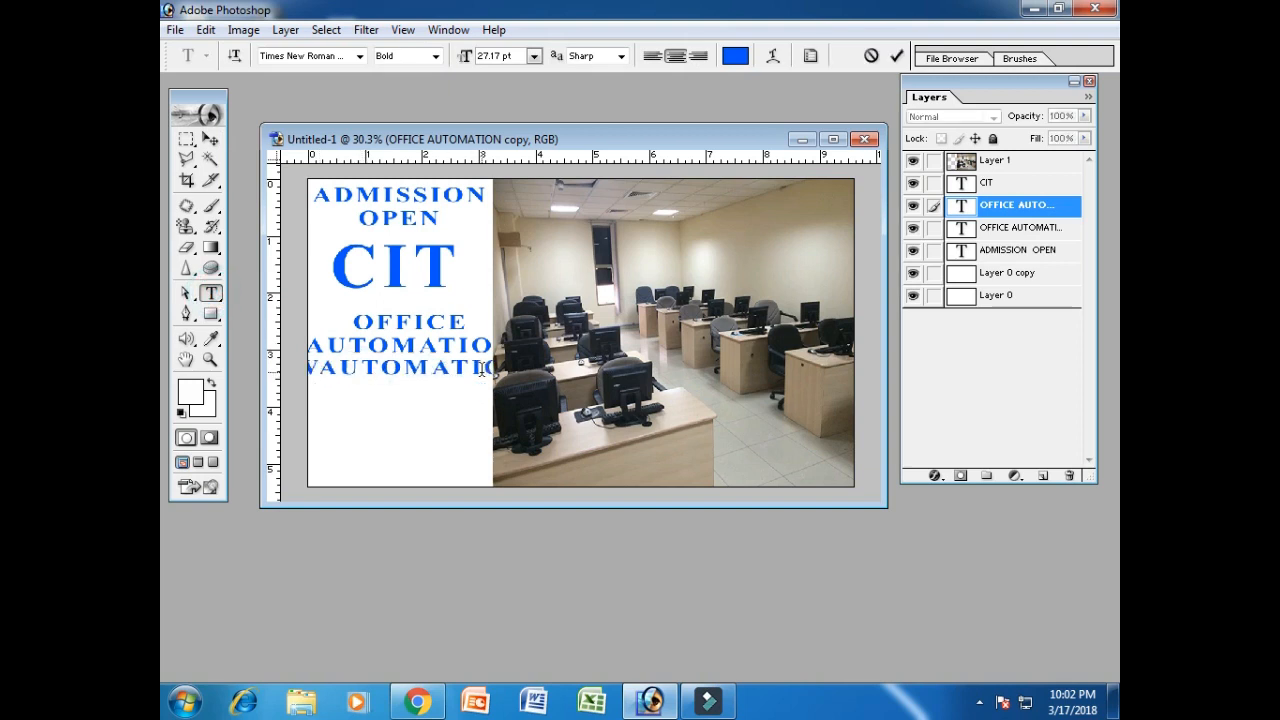
type("B")
key("Return")
type("DESIGNING")
key("Delete")
key("Delete")
key("Delete")
key("Delete")
key("Delete")
key("Delete")
key("Delete")
key("Delete")
key("Delete")
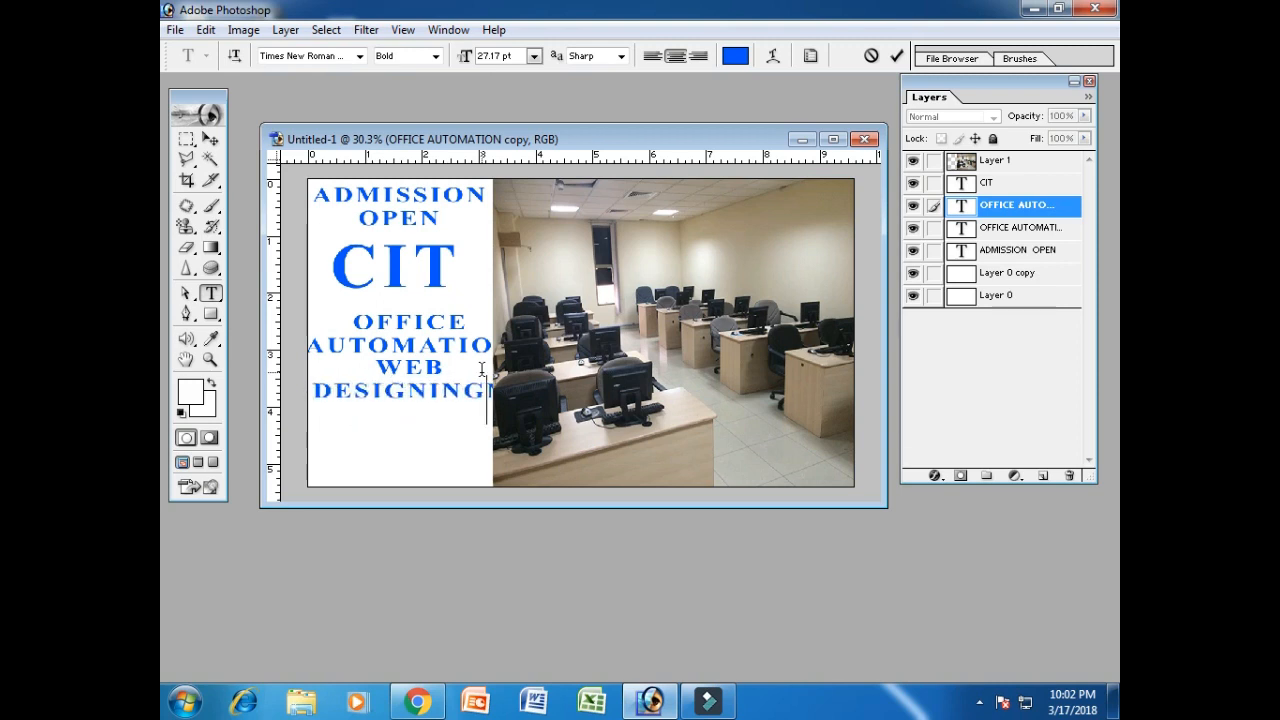
key("Delete")
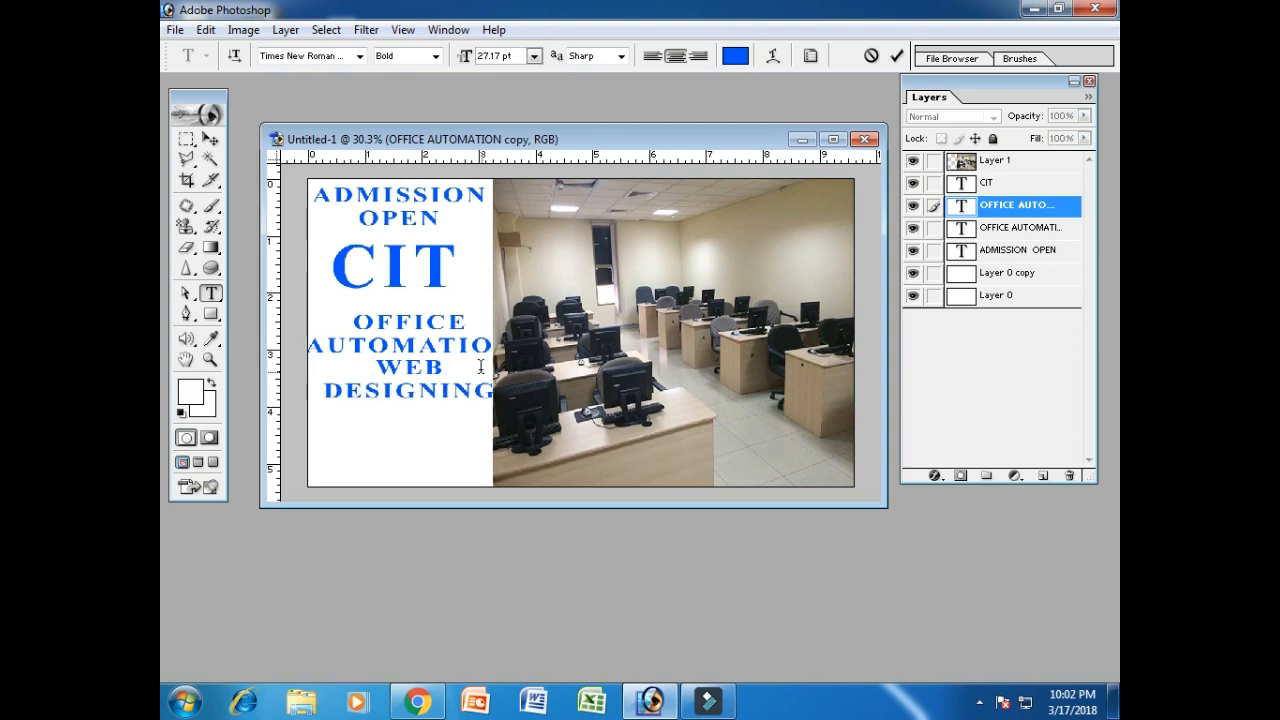
left_click(210, 138)
Duplicate the WEB DESIGNING layer and move the copy further down.
right_click(1005, 205)
left_click(990, 263)
key("Down")
key("Down")
key("Down")
key("Down")
key("Down")
key("Down")
key("Down")
key("Down")
key("Down")
key("Down")
key("Down")
key("Down")
key("Down")
key("Down")
key("Down")
key("Down")
key("Down")
key("Down")
key("Down")
key("Down")
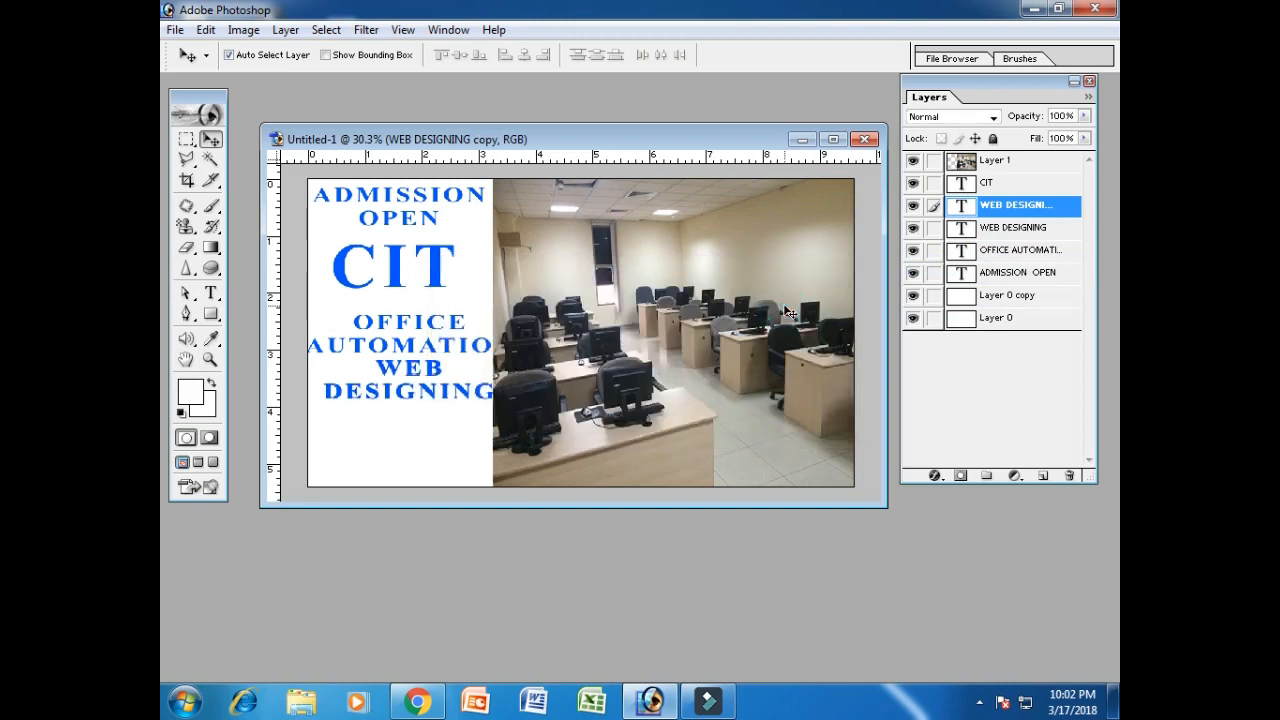
key("Down")
key("Down")
key("Down")
key("Down")
key("Down")
key("Down")
key("Down")
key("Down")
key("Down")
key("Down")
key("Down")
key("Down")
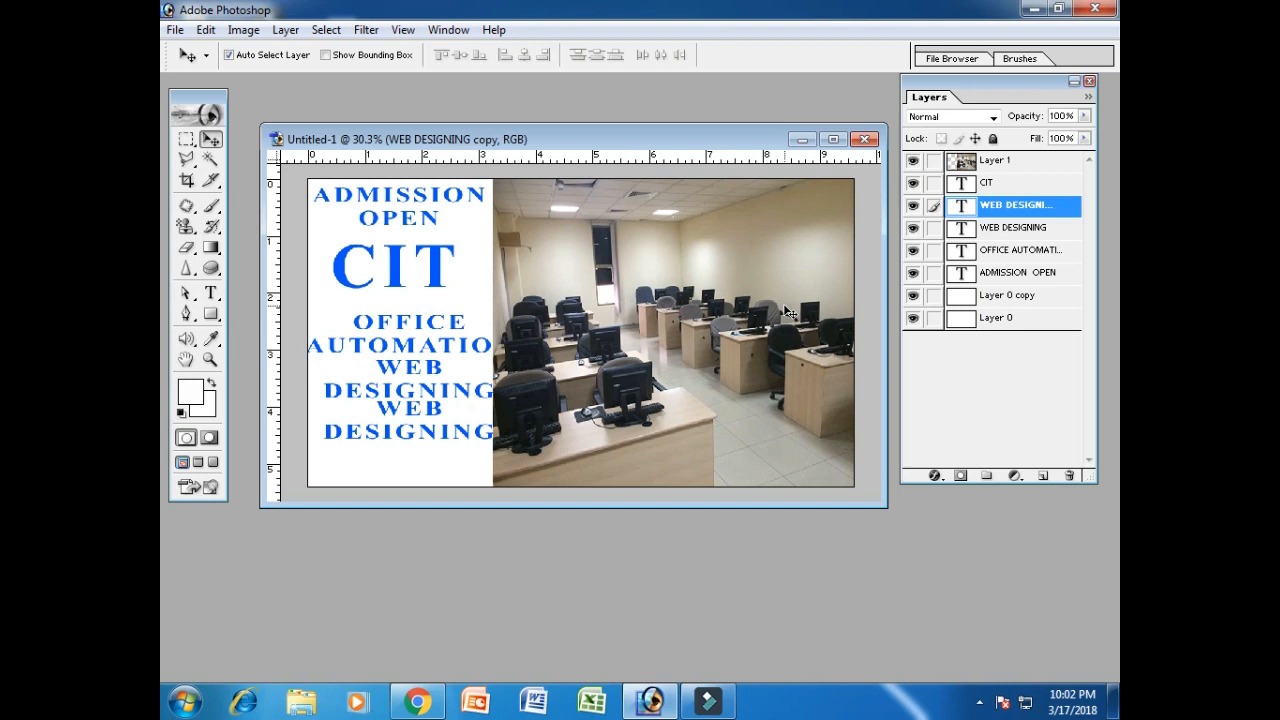
Retype the copy as PRINT MEDIA GRAPHICS and commit the text.
left_click(210, 292)
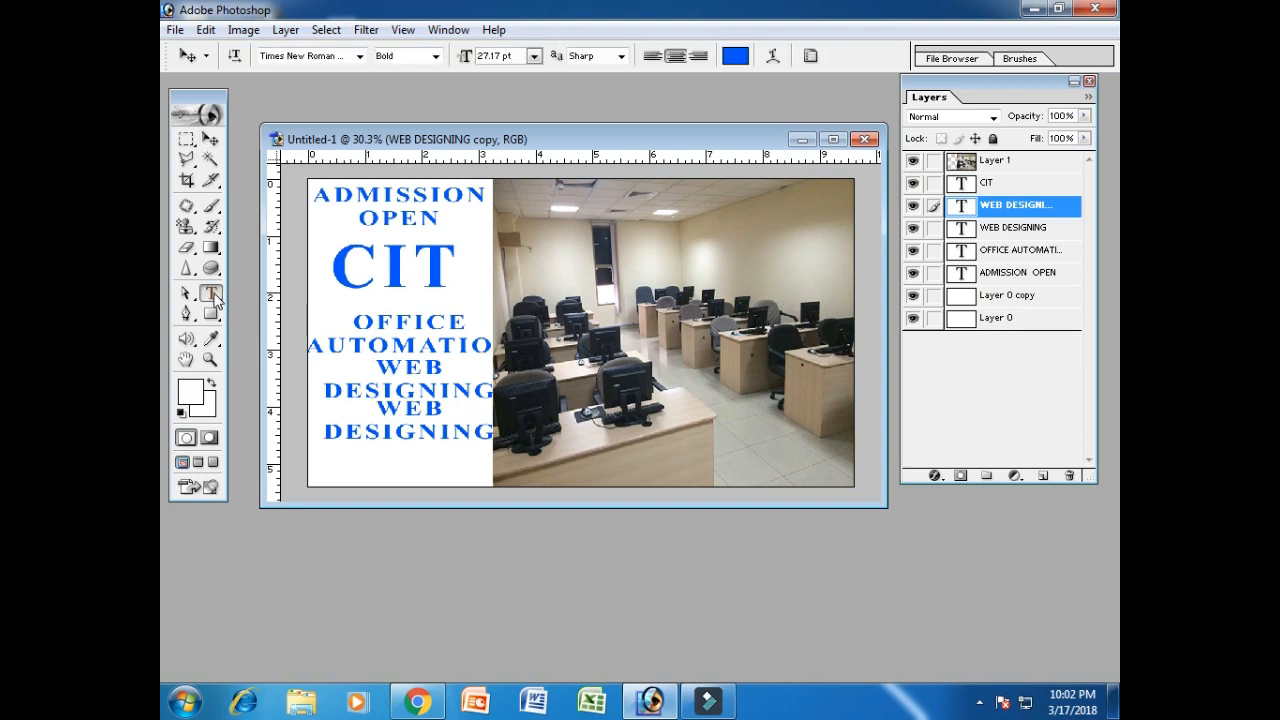
left_click(425, 408)
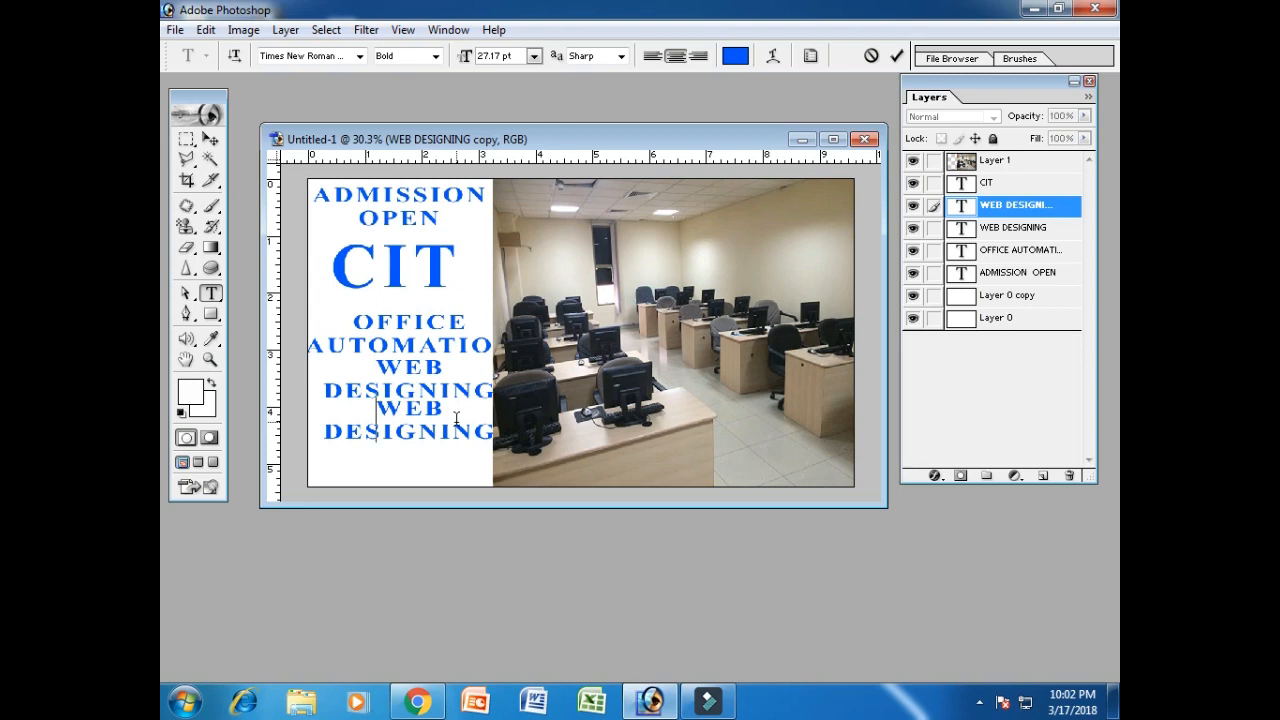
type("PRINT ")
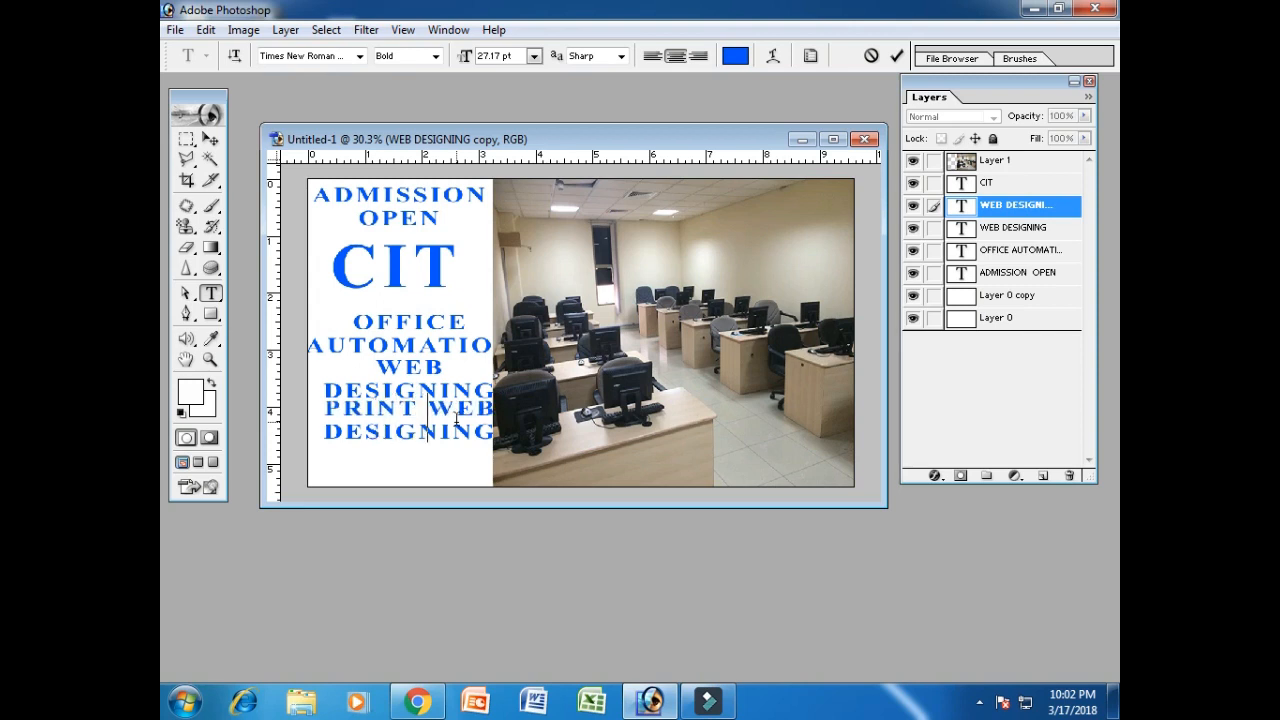
type("MEDIA")
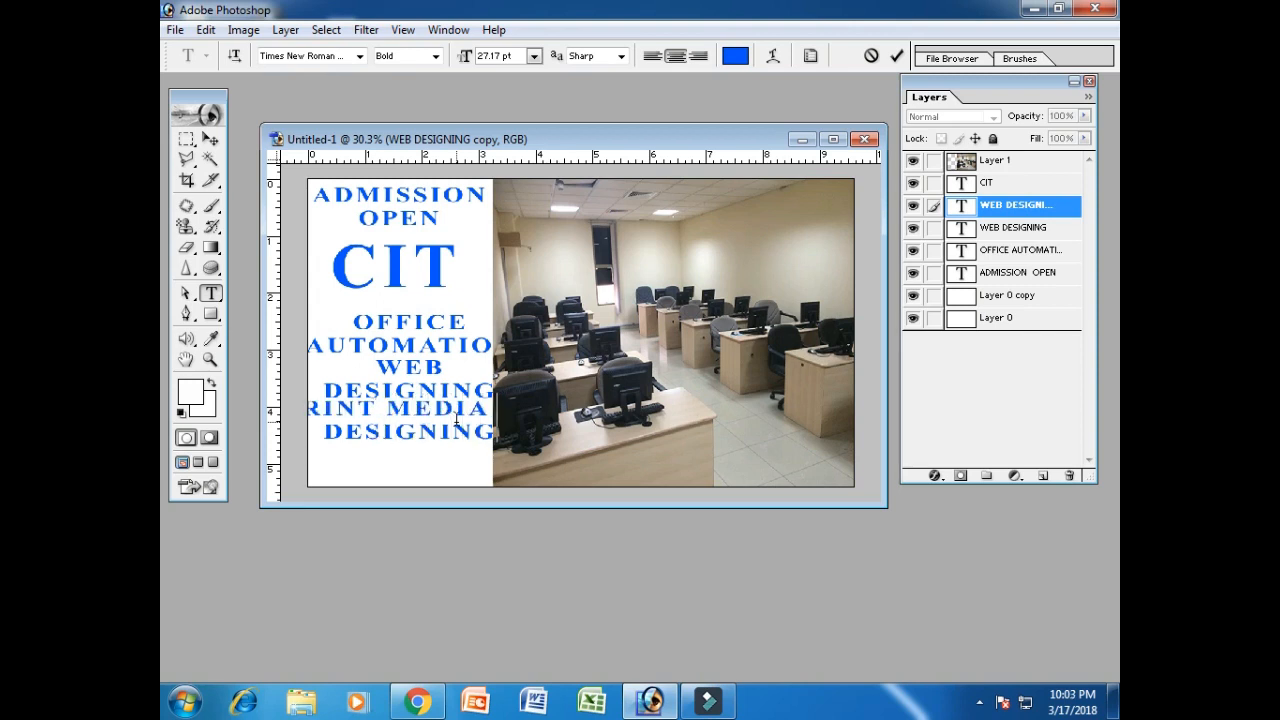
key("Delete")
key("Delete")
key("Delete")
key("Delete")
key("Delete")
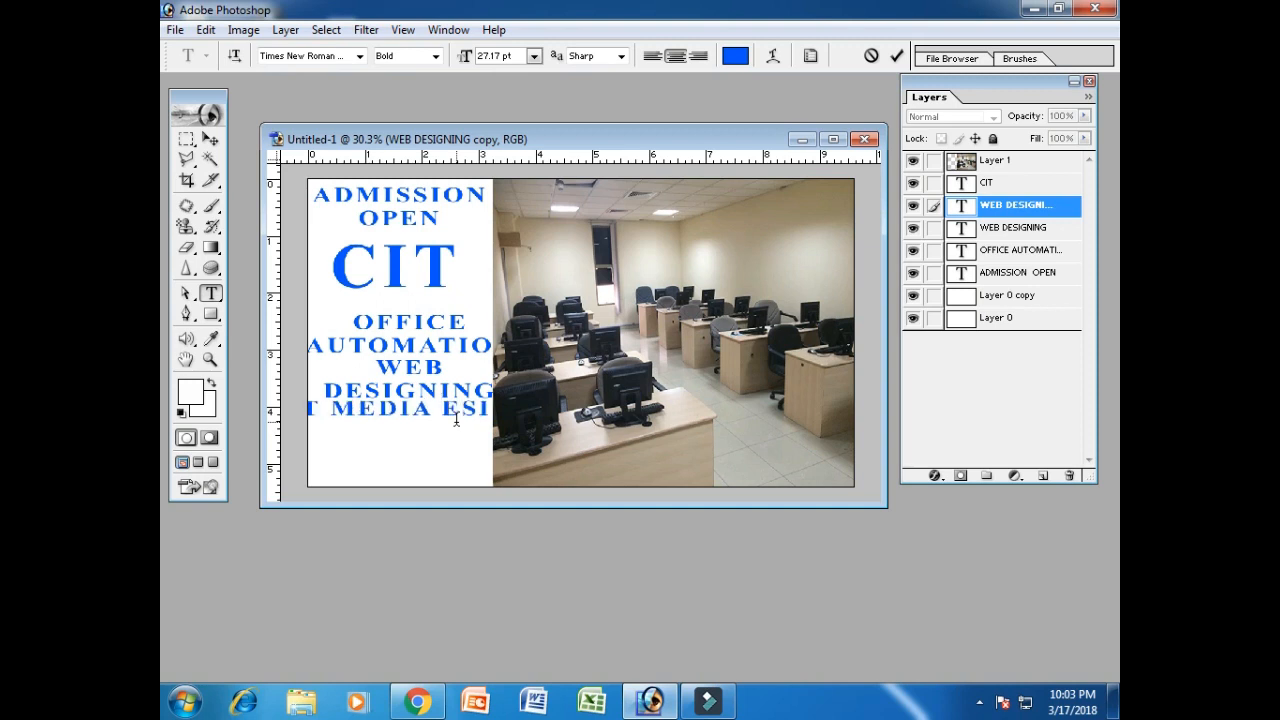
key("Delete")
key("Delete")
key("Delete")
key("Delete")
key("Delete")
key("Delete")
key("Delete")
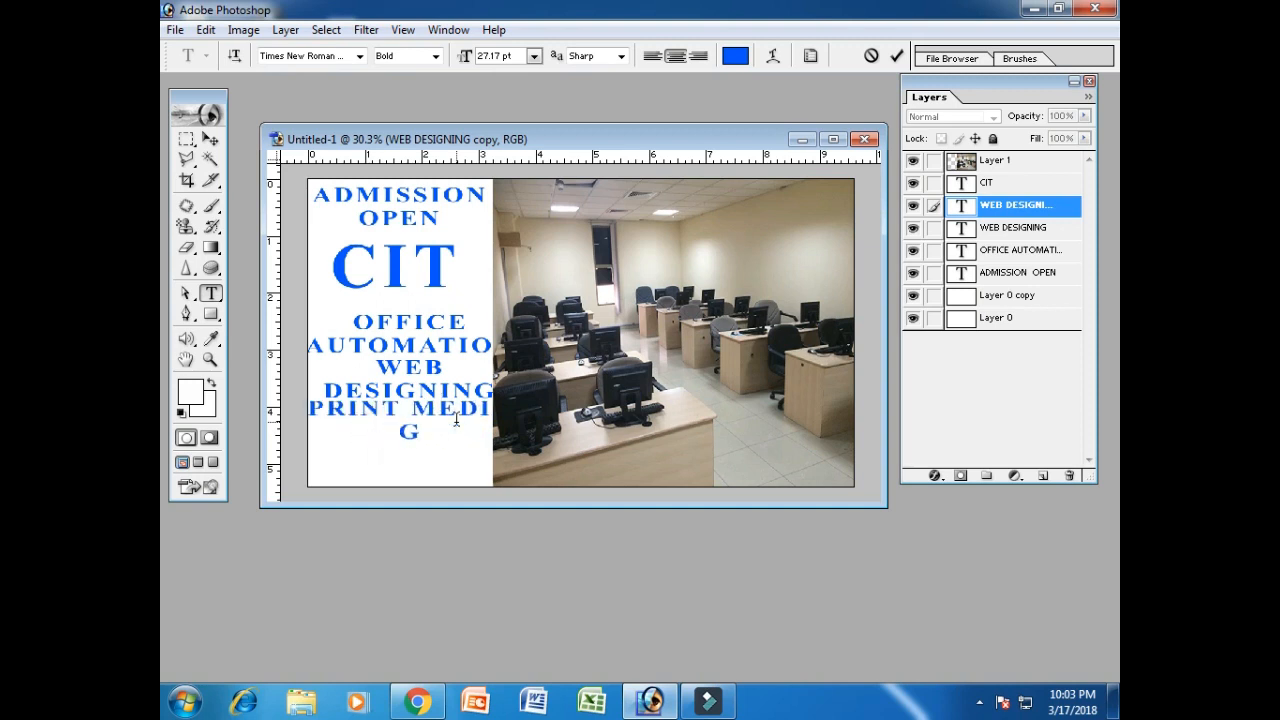
type("RAPHICS")
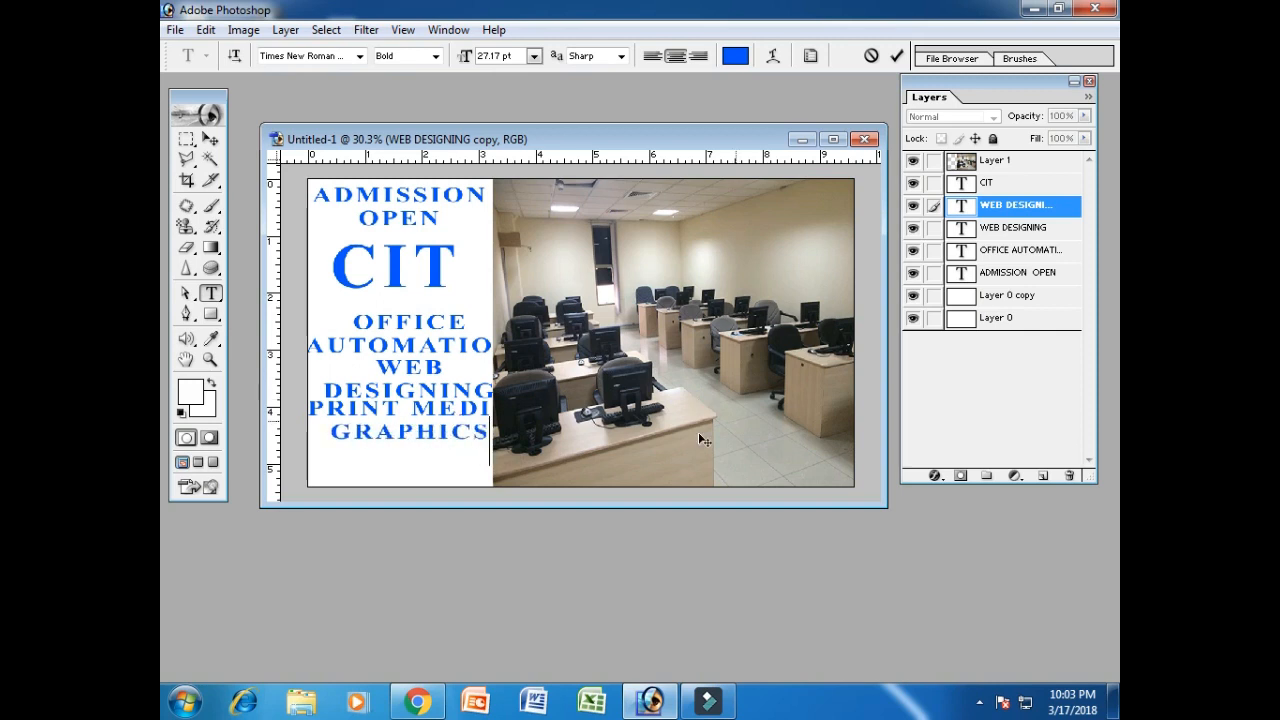
left_click(210, 138)
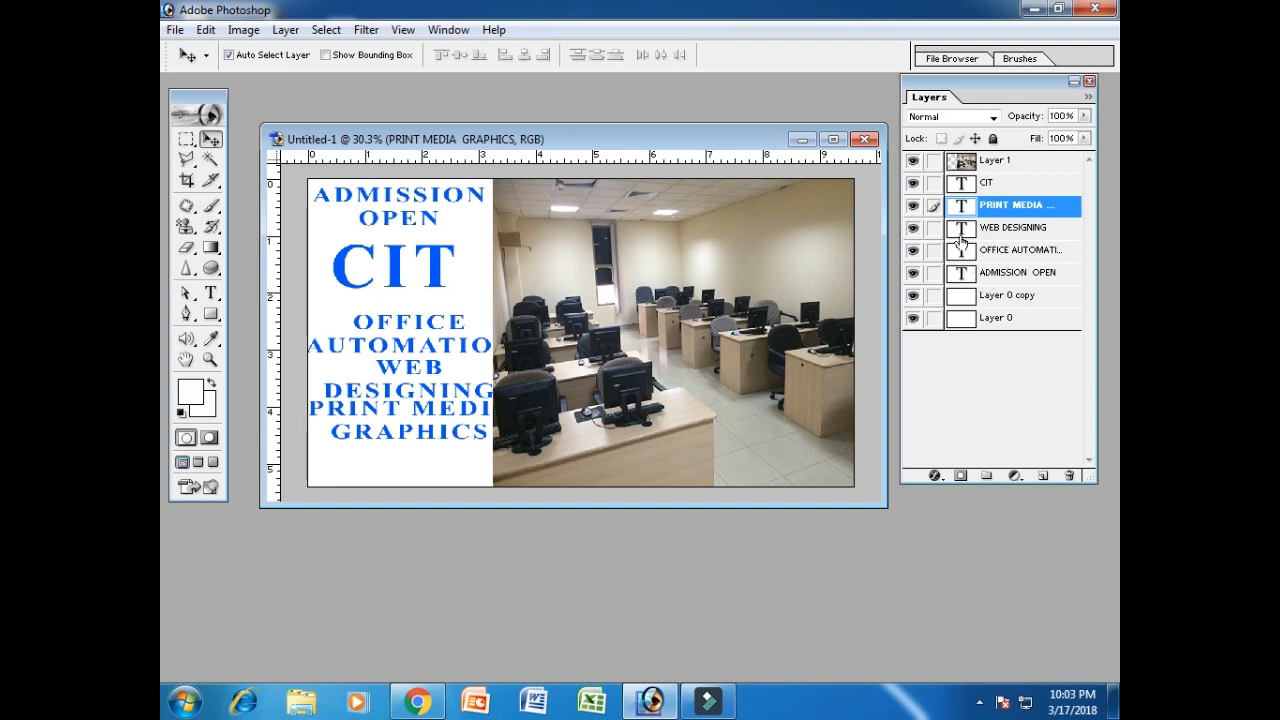
Narrow OFFICE AUTOMATION and nudge it up and right into position.
left_click(1024, 256)
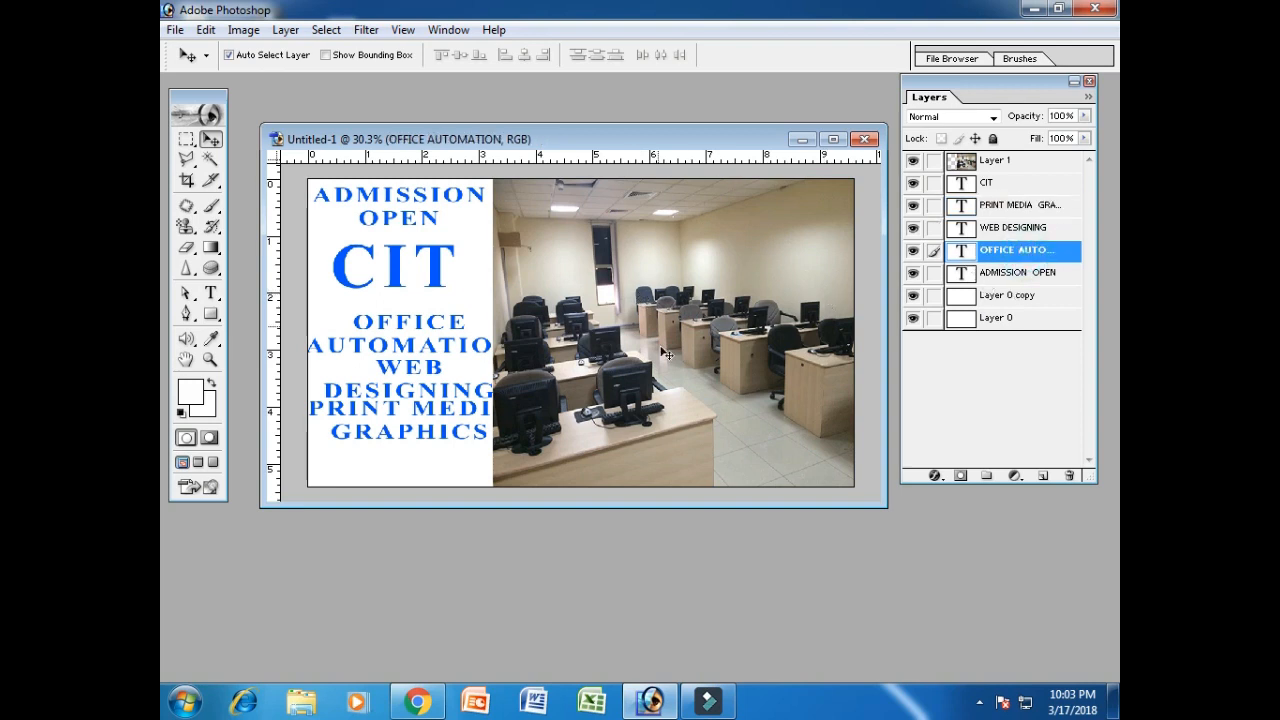
key("ctrl+t")
left_click_drag(512, 356, 455, 345)
key("Return")
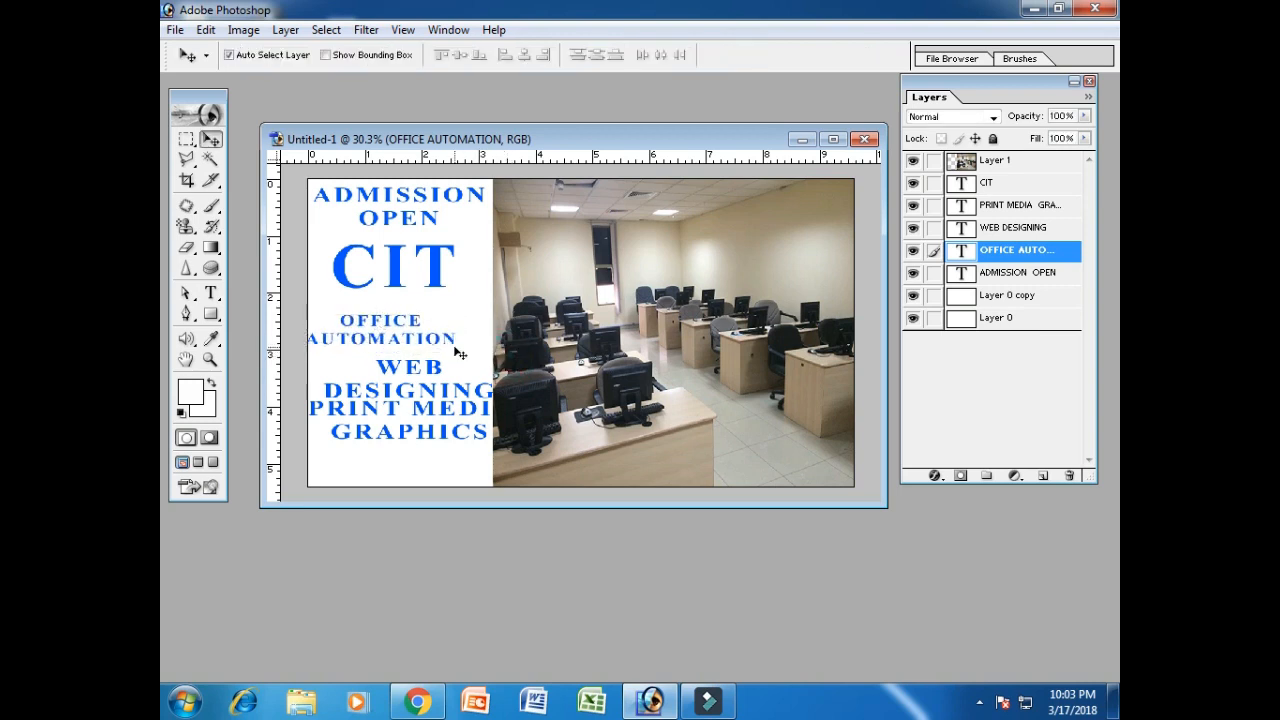
key("shift+Up")
key("shift+Up")
key("shift+Up")
key("shift+Up")
key("shift+Right")
key("shift+Right")
key("shift+Right")
key("shift+Right")
key("shift+Right")
key("shift+Right")
key("shift+Right")
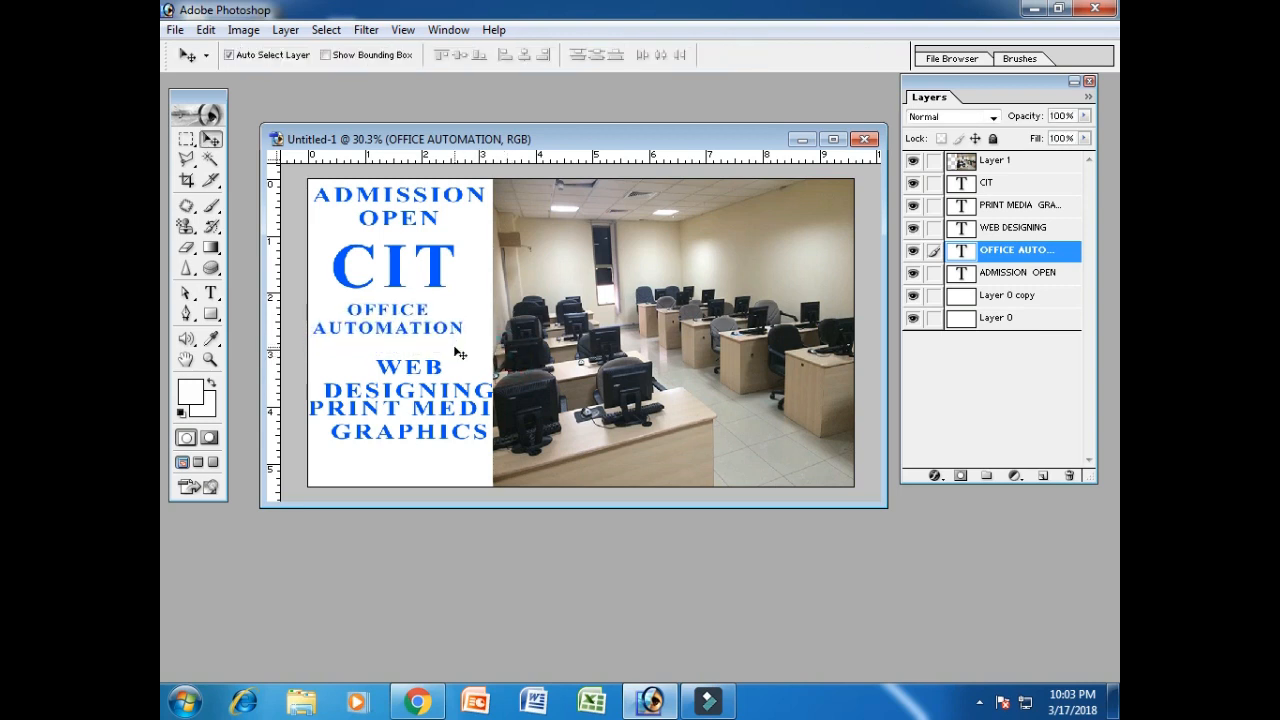
key("Left")
key("Left")
key("Left")
key("Up")
key("Up")
key("Up")
key("Up")
key("Up")
key("Up")
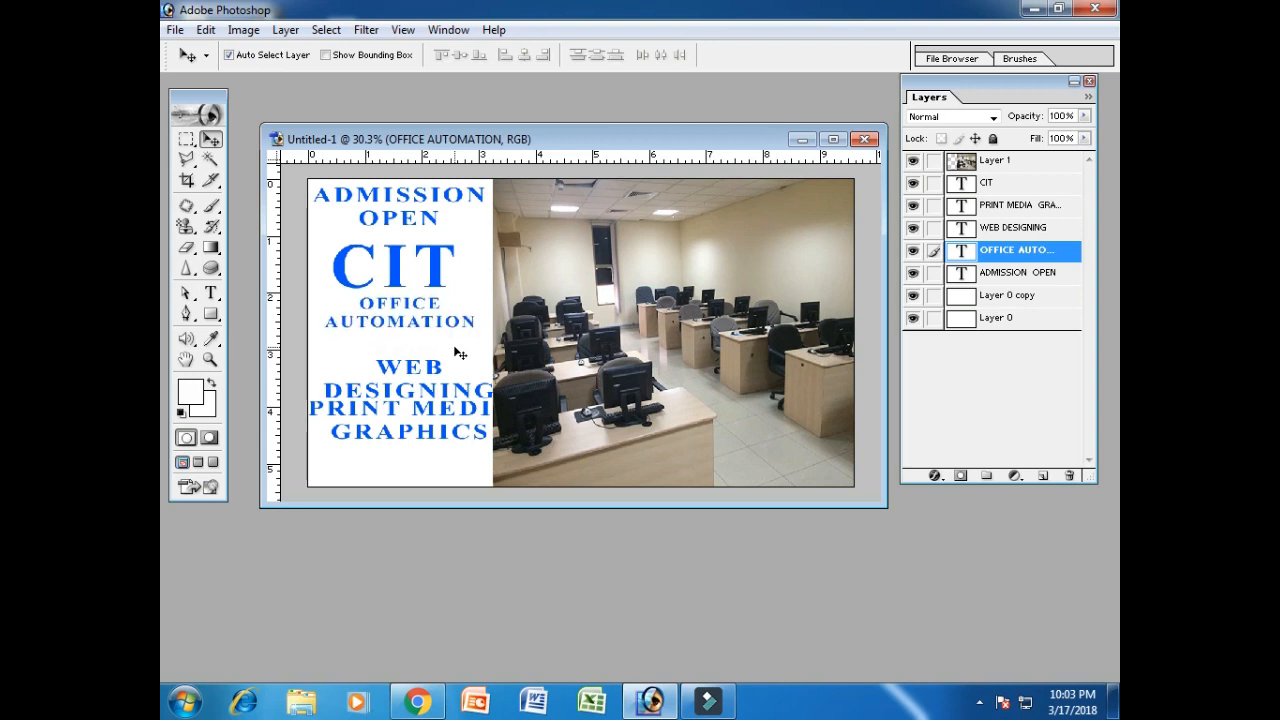
Nudge CIT and WEB DESIGNING into even spacing and alignment.
left_click(998, 190)
key("shift+Right")
key("shift+Right")
key("shift+Right")
key("Up")
key("Up")
key("Up")
key("Up")
key("Up")
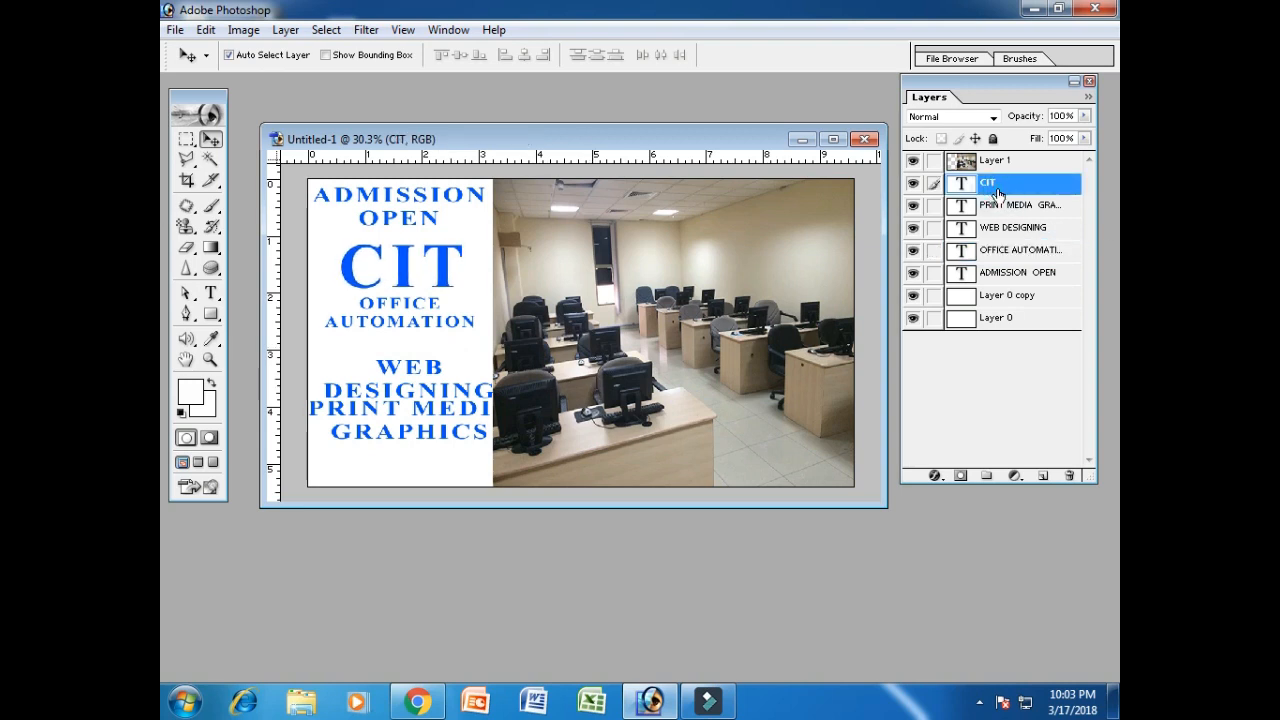
left_click(1045, 228)
key("shift+Up")
key("shift+Up")
key("shift+Up")
key("shift+Up")
key("shift+Up")
key("shift+Left")
key("shift+Left")
key("shift+Left")
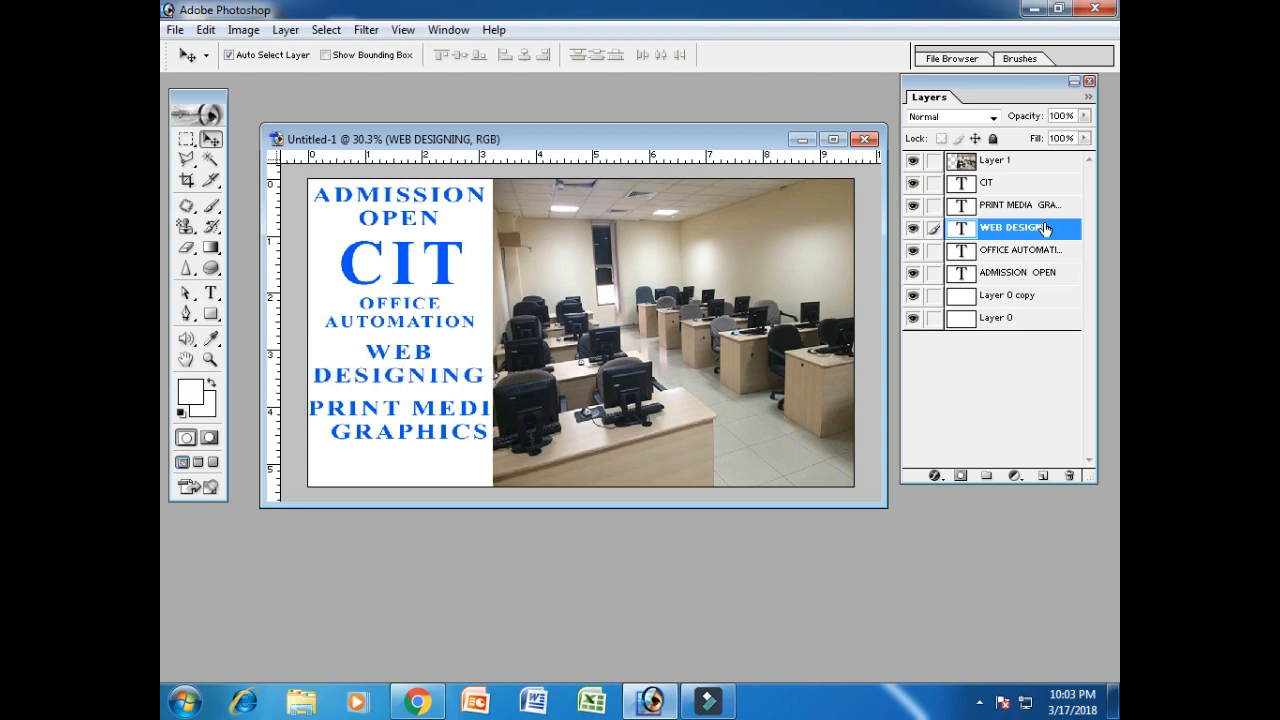
key("Up")
key("Right")
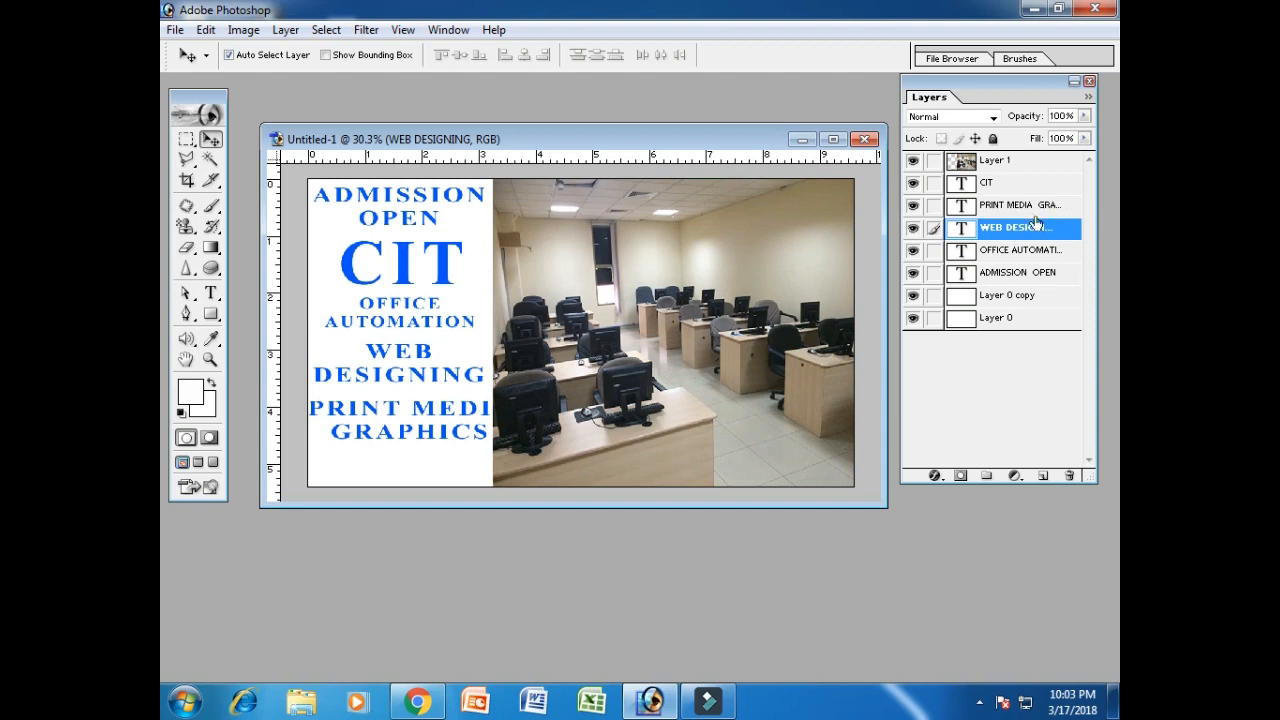
Narrow PRINT MEDIA GRAPHICS and centre it below WEB DESIGNING.
left_click(1035, 211)
key("ctrl+t")
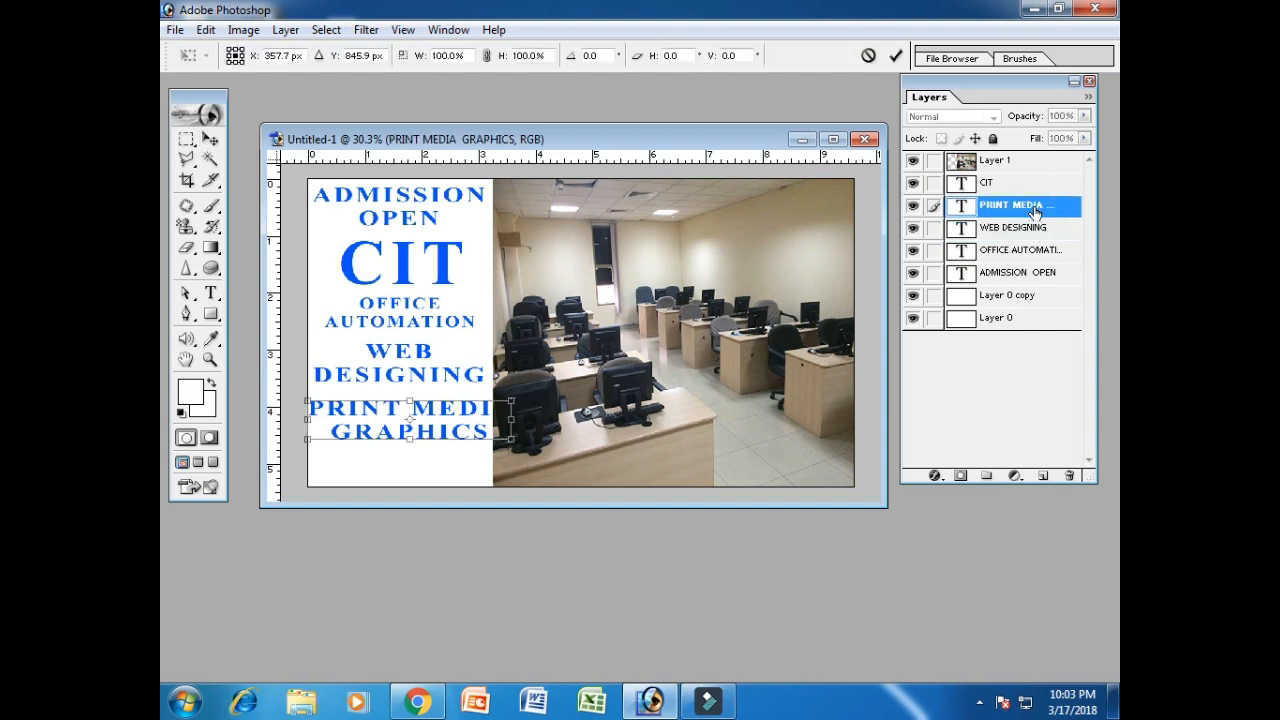
left_click_drag(513, 440, 470, 436)
key("Return")
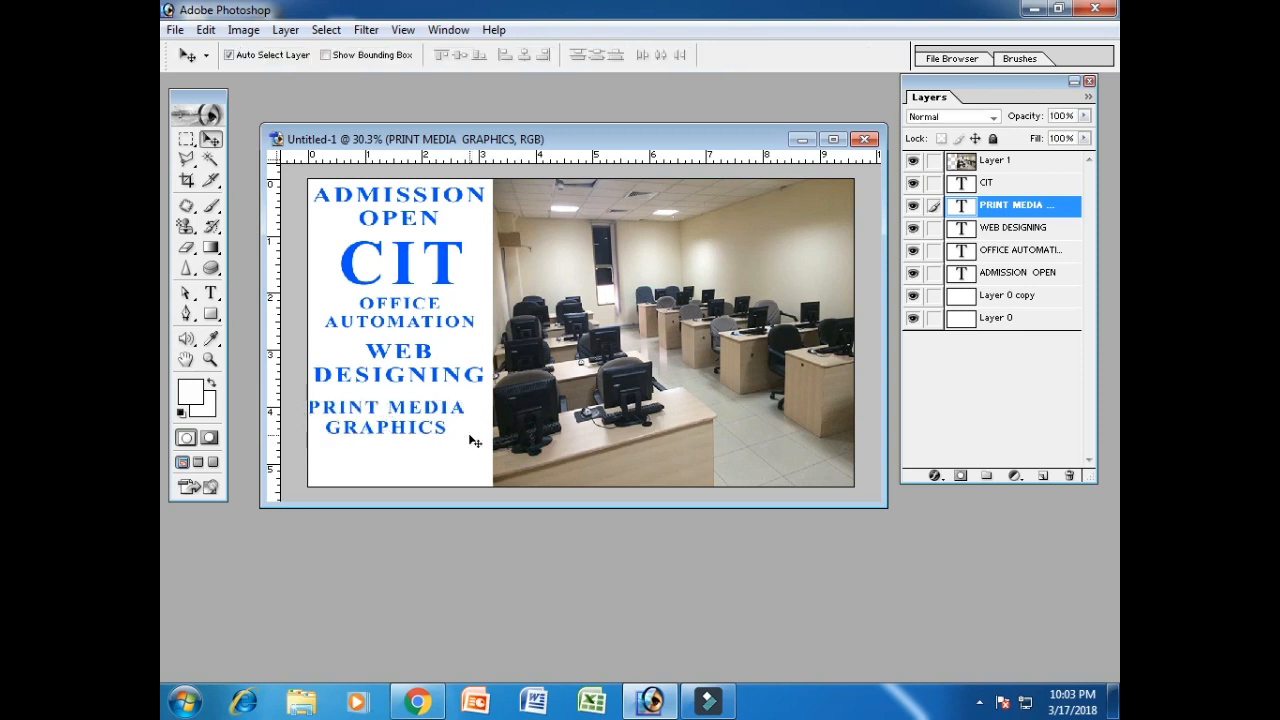
key("shift+Right")
key("shift+Right")
key("shift+Right")
key("shift+Right")
key("shift+Right")
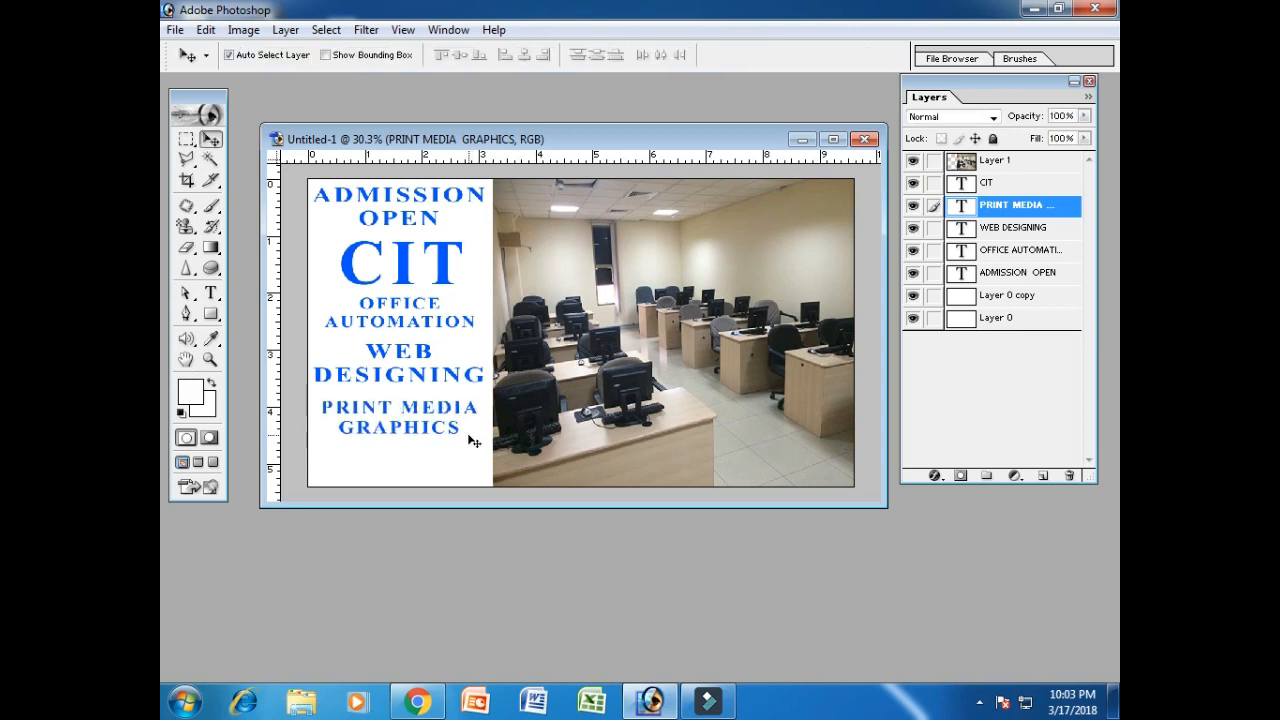
key("Up")
key("Up")
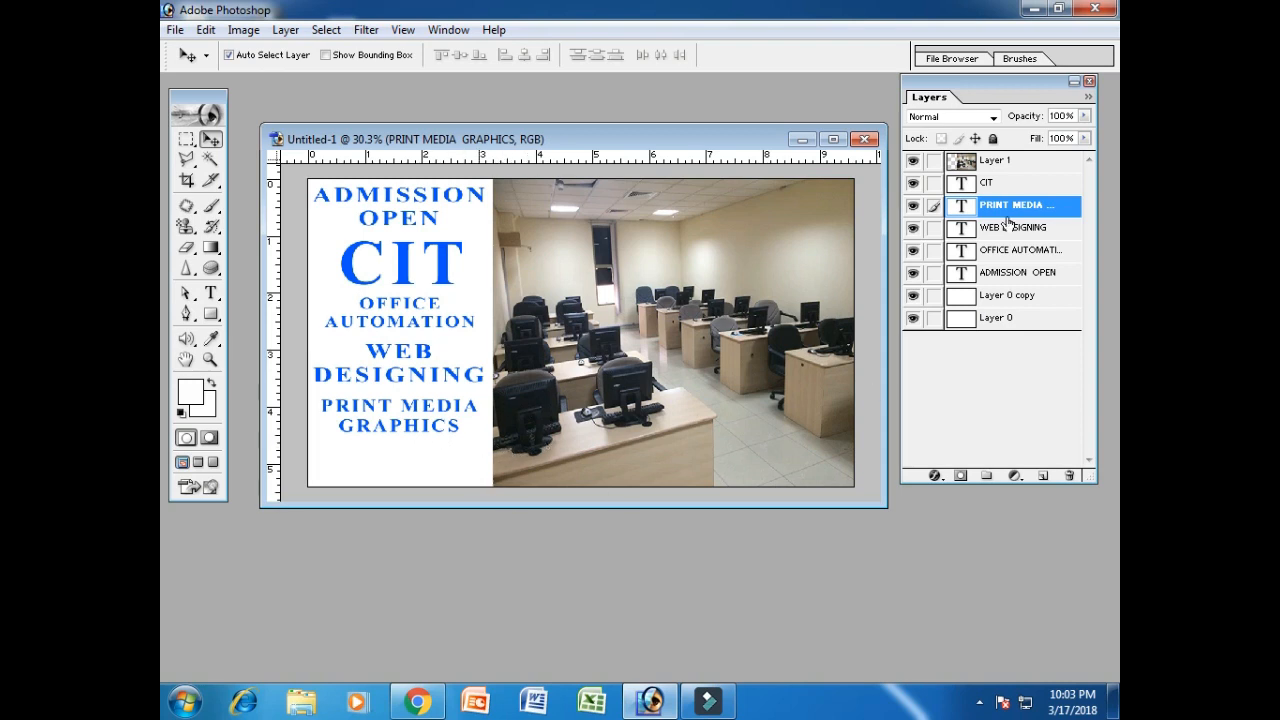
Add a Color Overlay to the Layer 0 copy panel and try blue, navy and orange shades.
left_click(919, 300)
left_click(913, 317)
left_click(1006, 292)
right_click(1006, 292)
left_click(1034, 323)
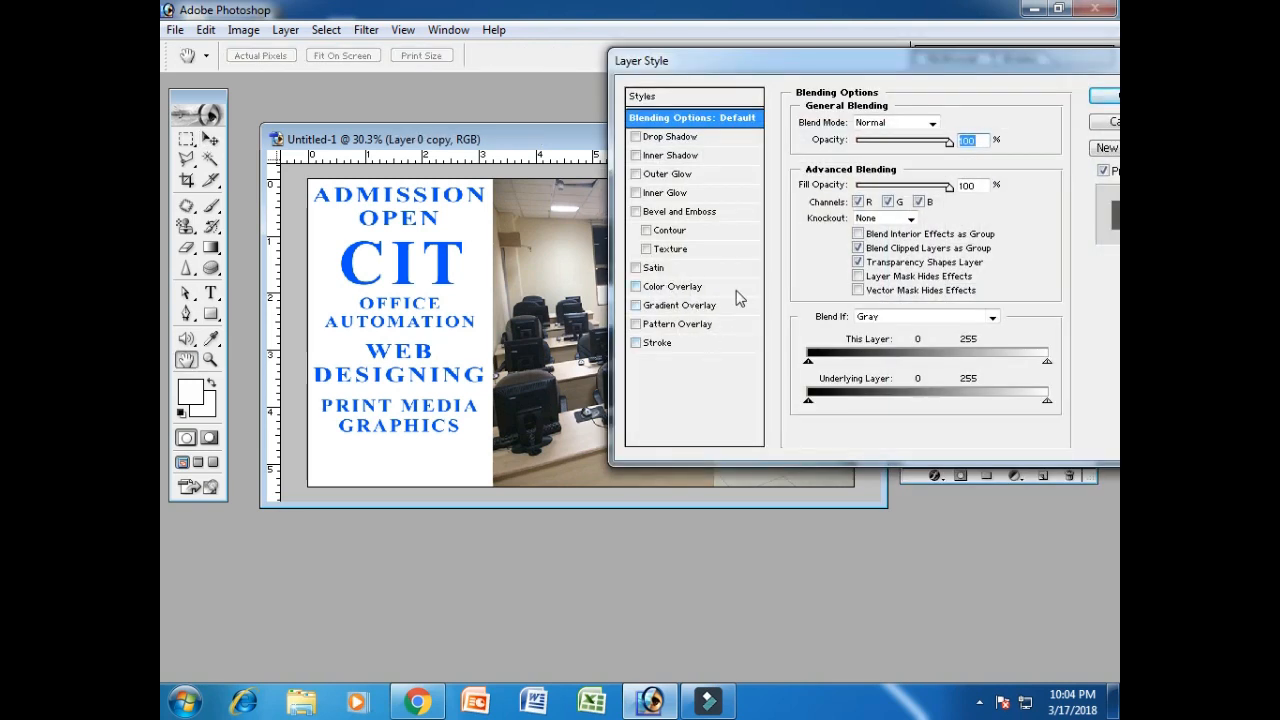
left_click(700, 287)
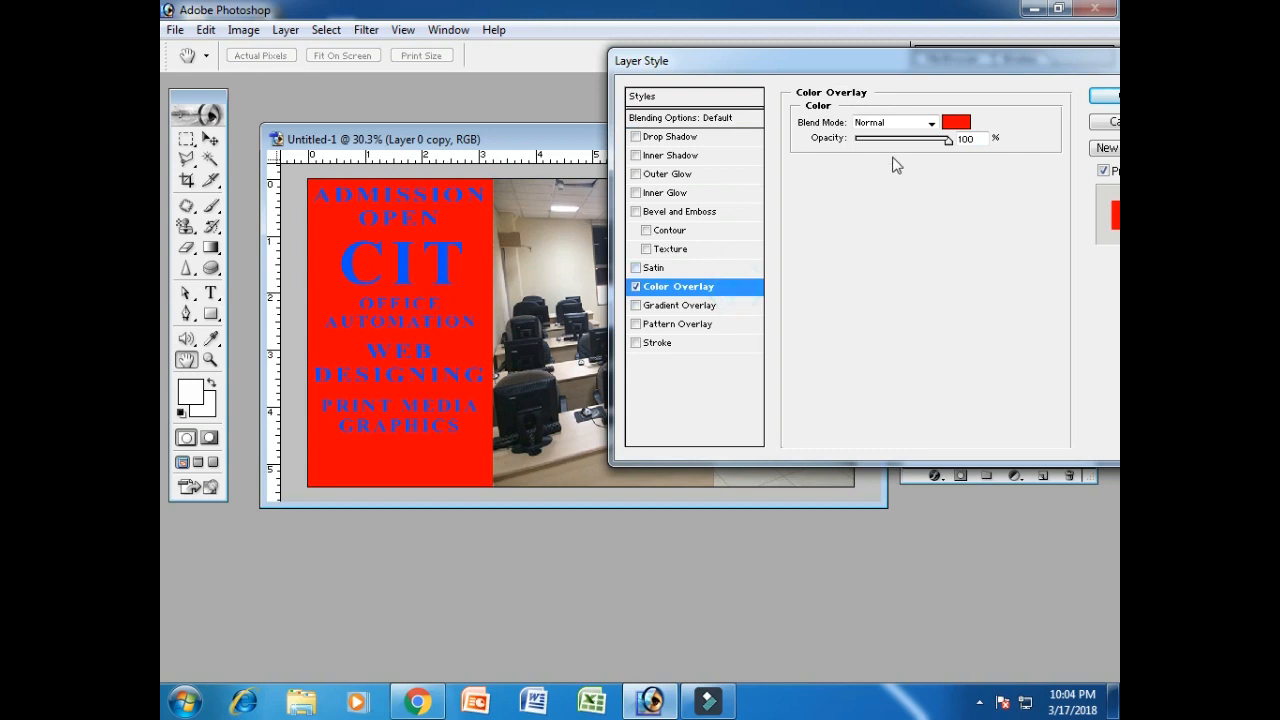
left_click(961, 124)
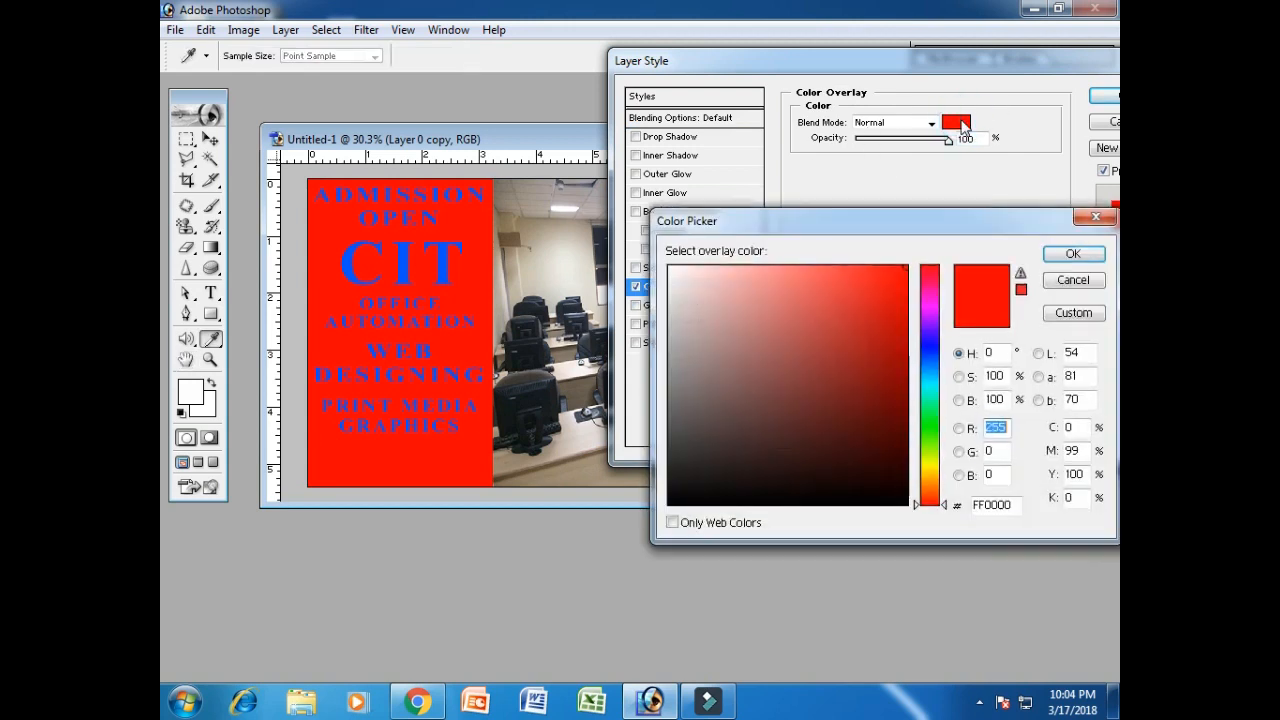
left_click(928, 349)
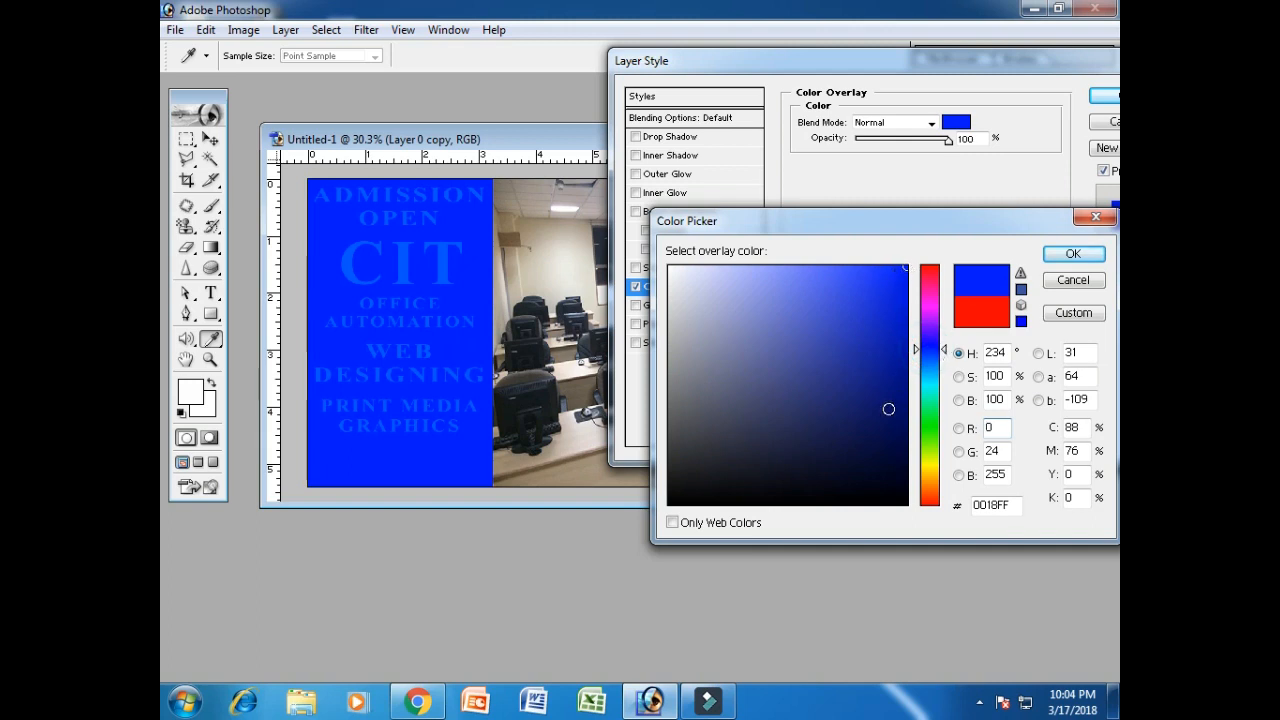
left_click(888, 409)
left_click(929, 477)
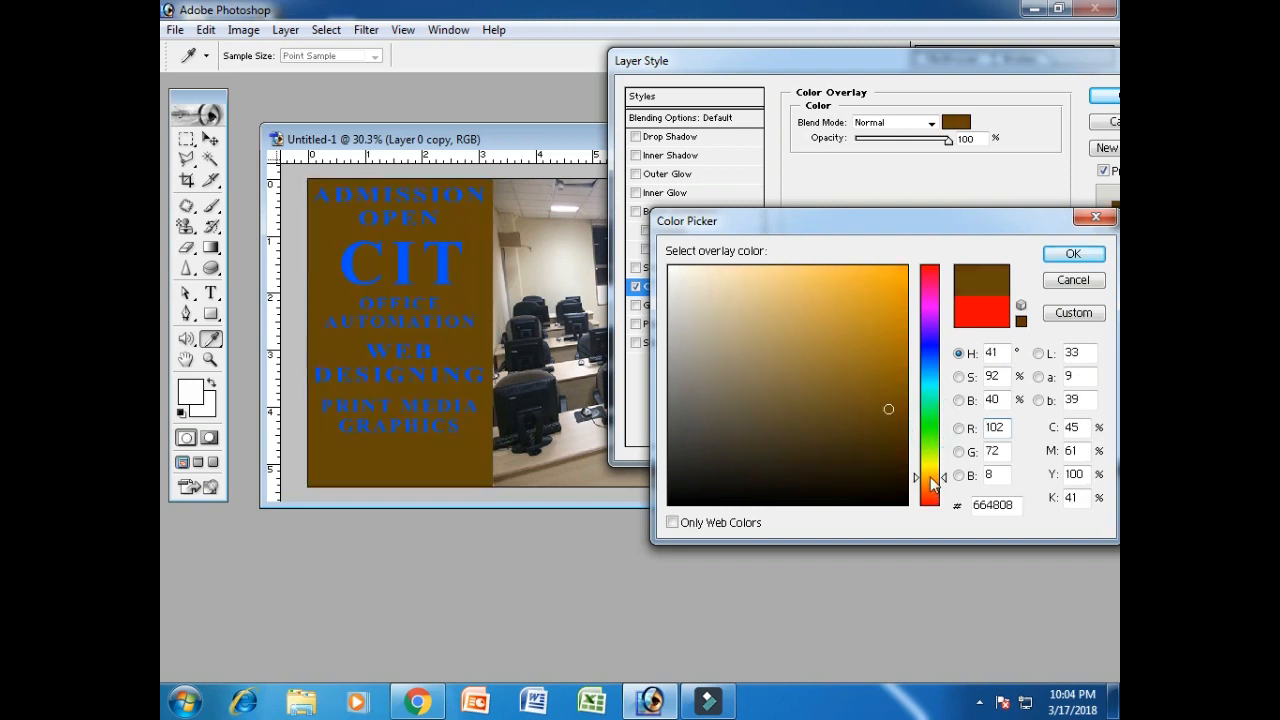
left_click(899, 300)
left_click(906, 274)
left_click(903, 265)
Try the sampled beige wall, yellow and cyan-blue overlay colours, then cancel the colour change.
left_click(574, 257)
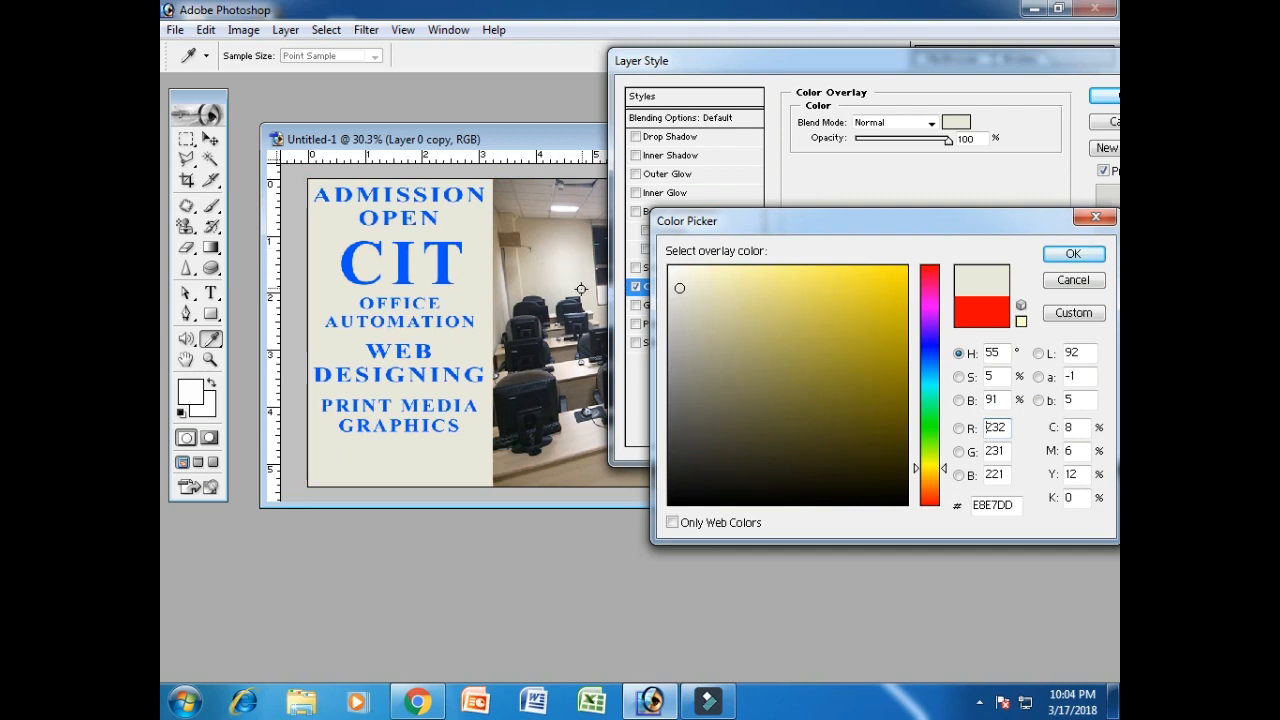
left_click(902, 276)
left_click(903, 272)
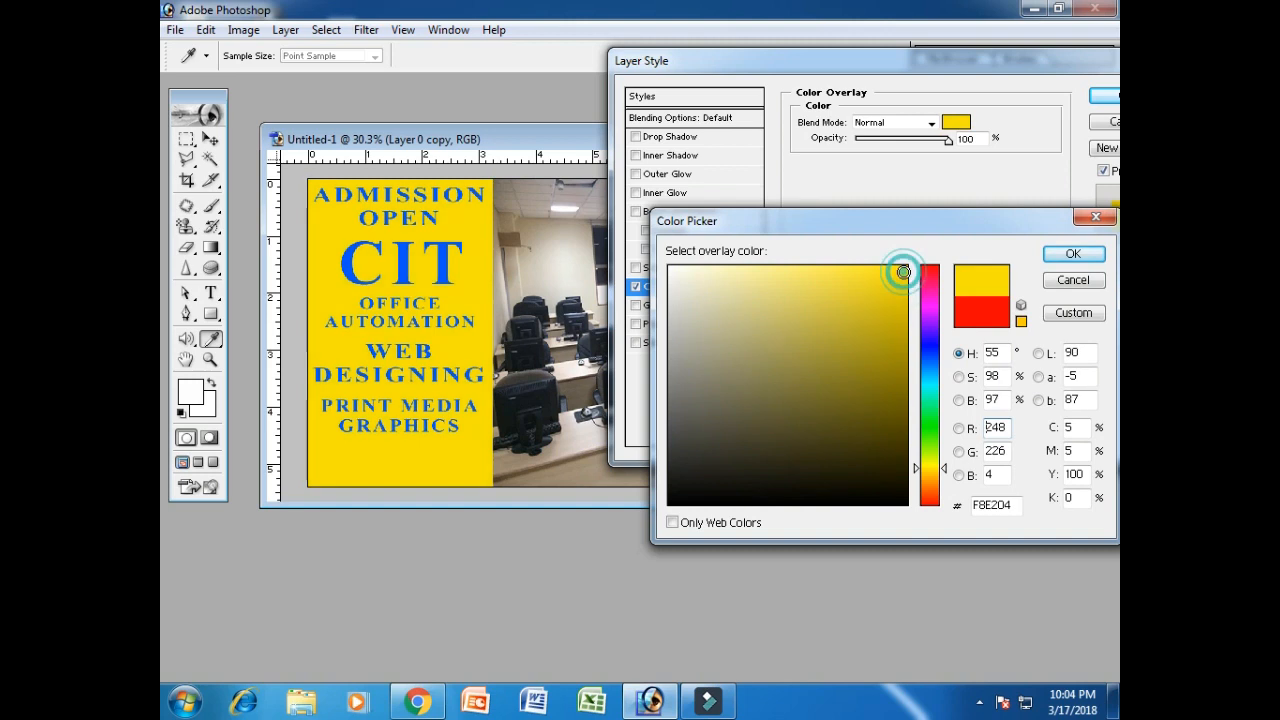
left_click_drag(930, 335, 940, 482)
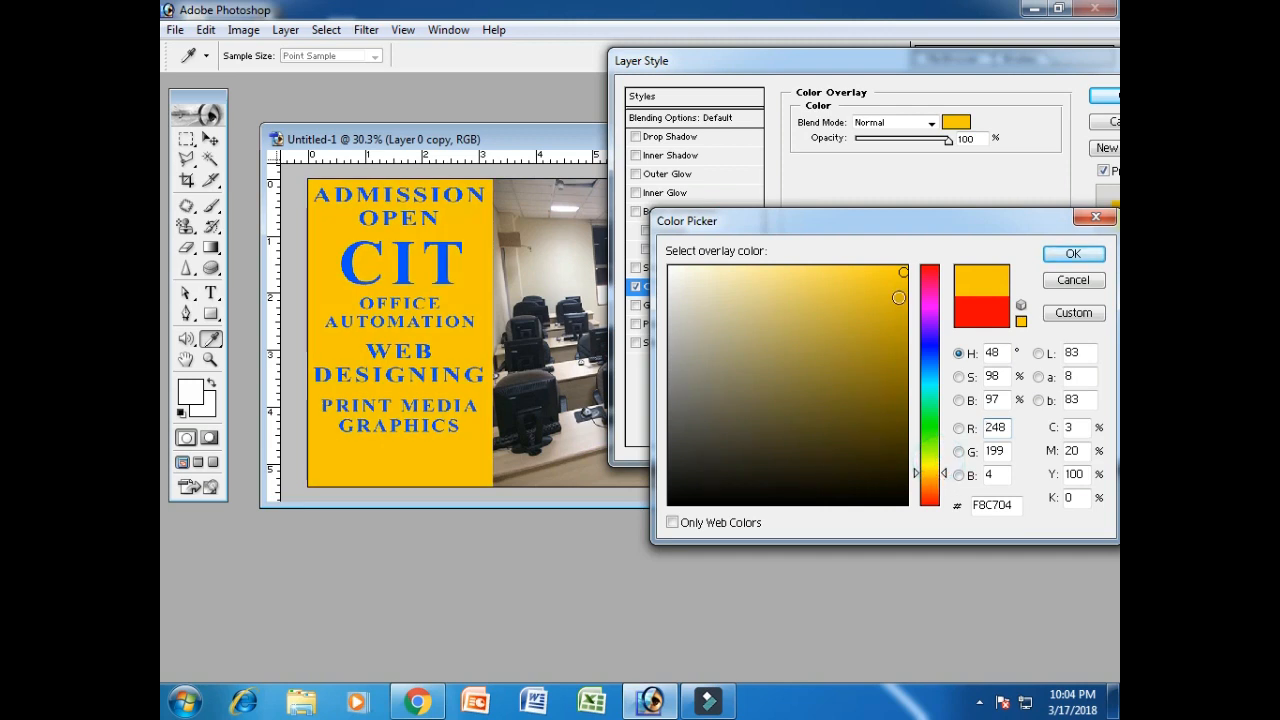
left_click(902, 271)
left_click(922, 355)
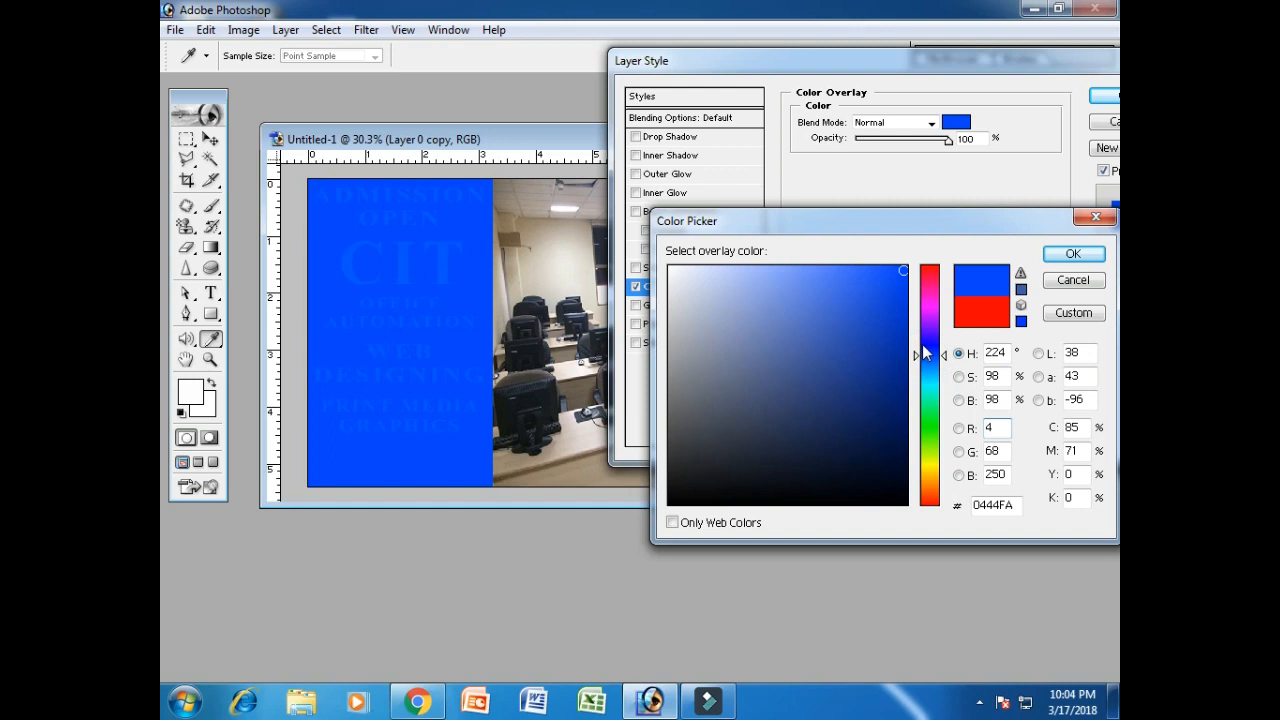
left_click_drag(922, 350, 928, 383)
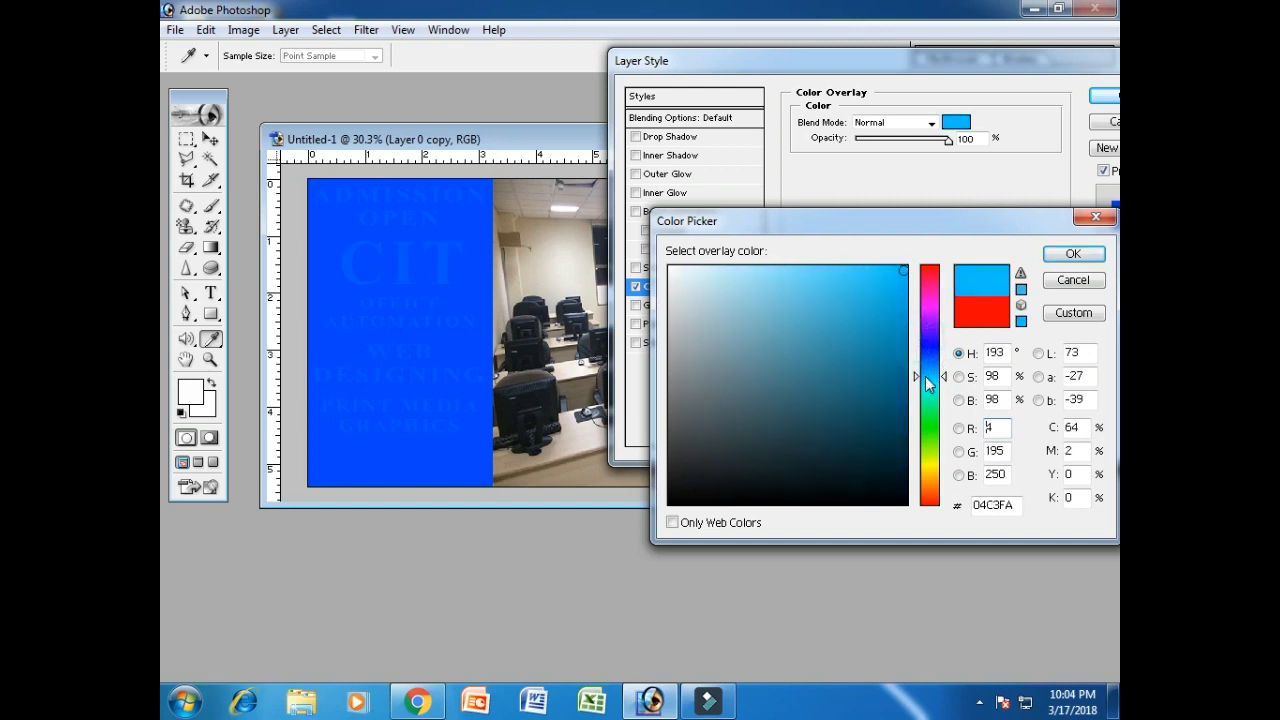
left_click(902, 307)
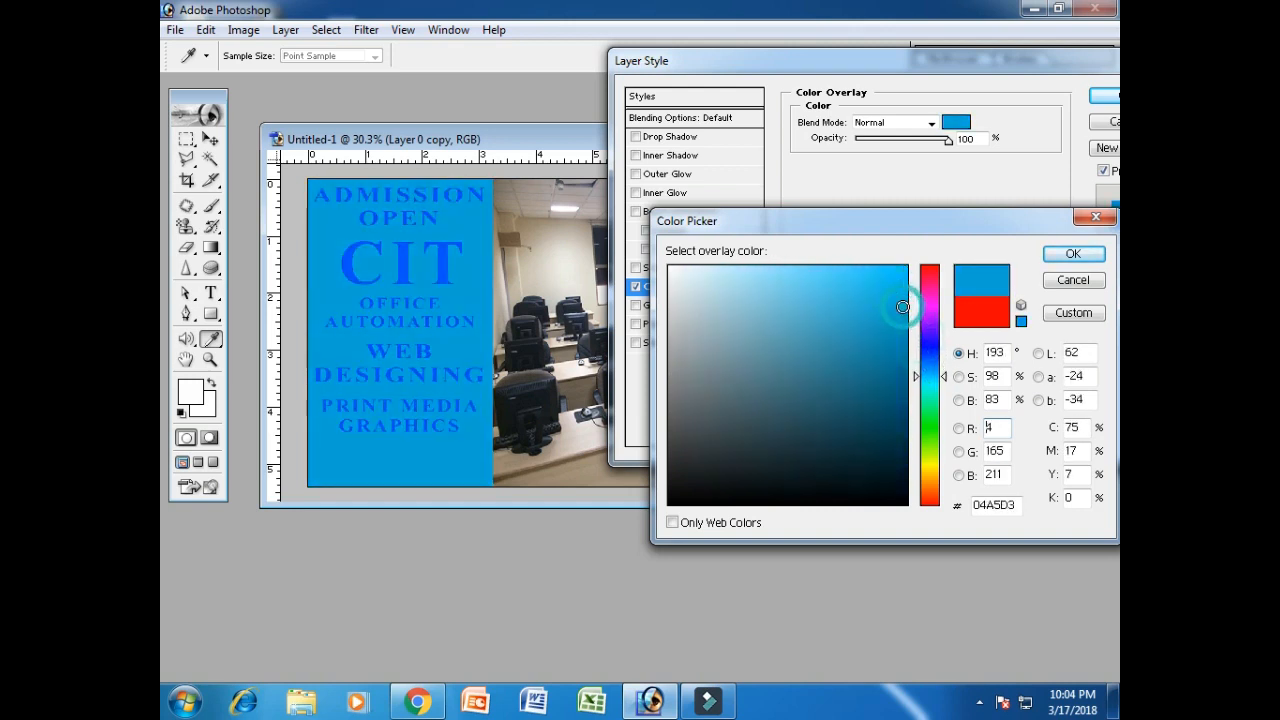
left_click(1073, 281)
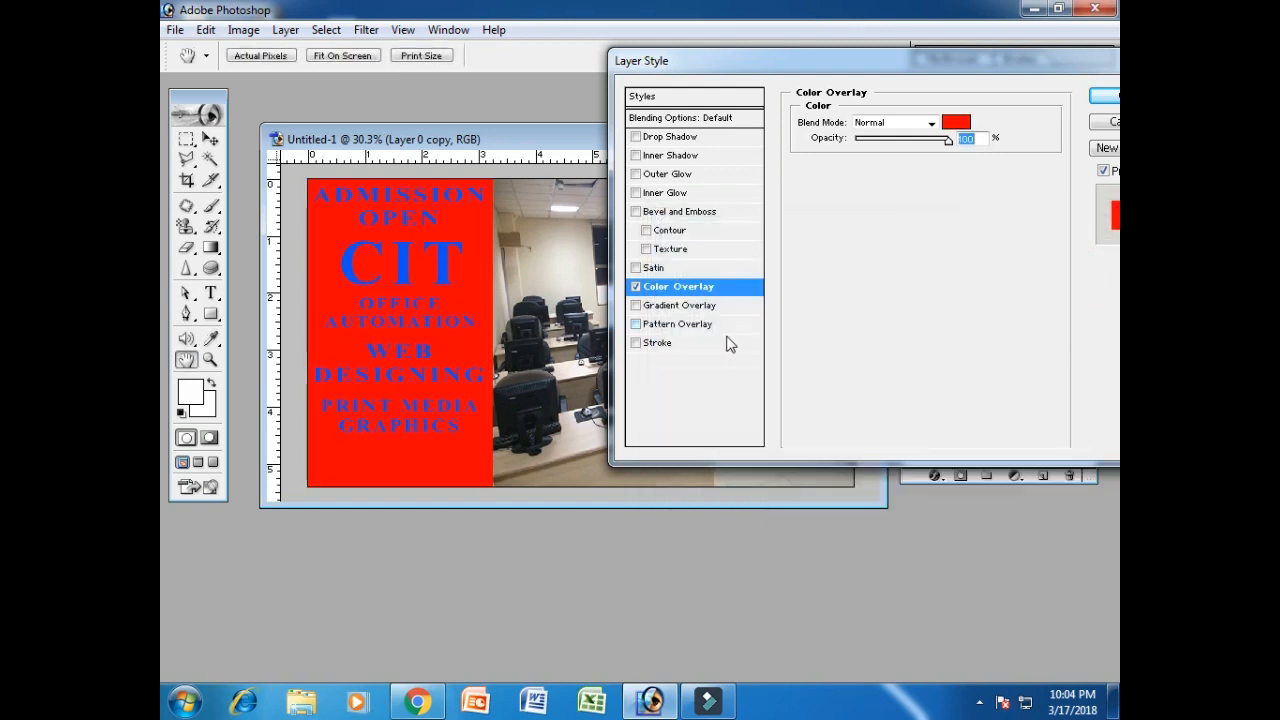
Replace the Color Overlay with the Orange, Yellow, Orange Gradient Overlay preset and apply it.
left_click(636, 287)
left_click(718, 306)
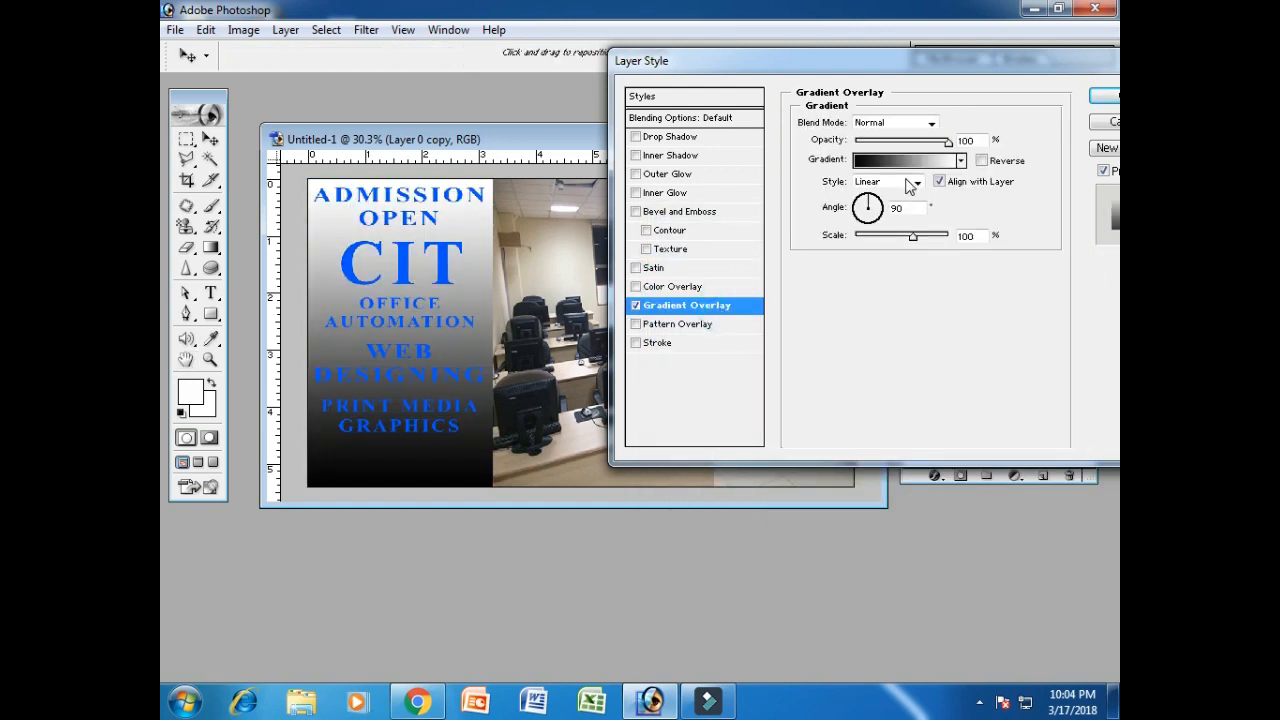
left_click(961, 161)
left_click(846, 229)
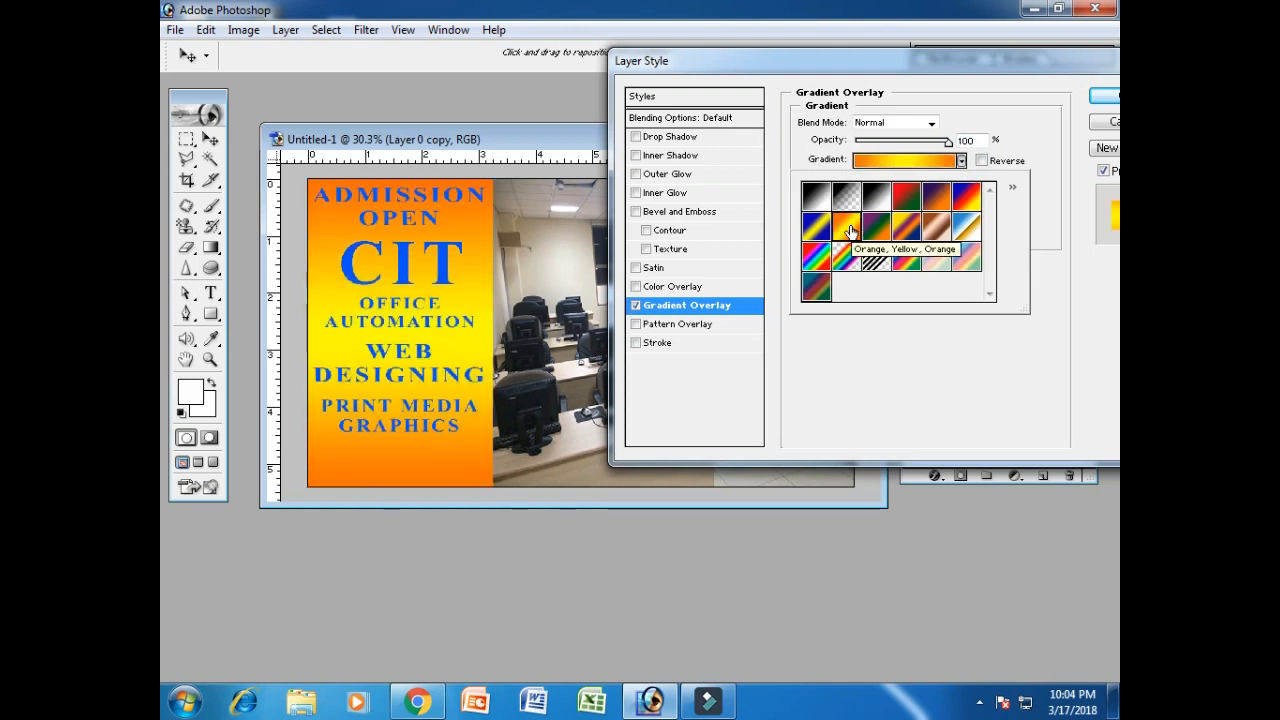
left_click(1103, 98)
left_click(1103, 98)
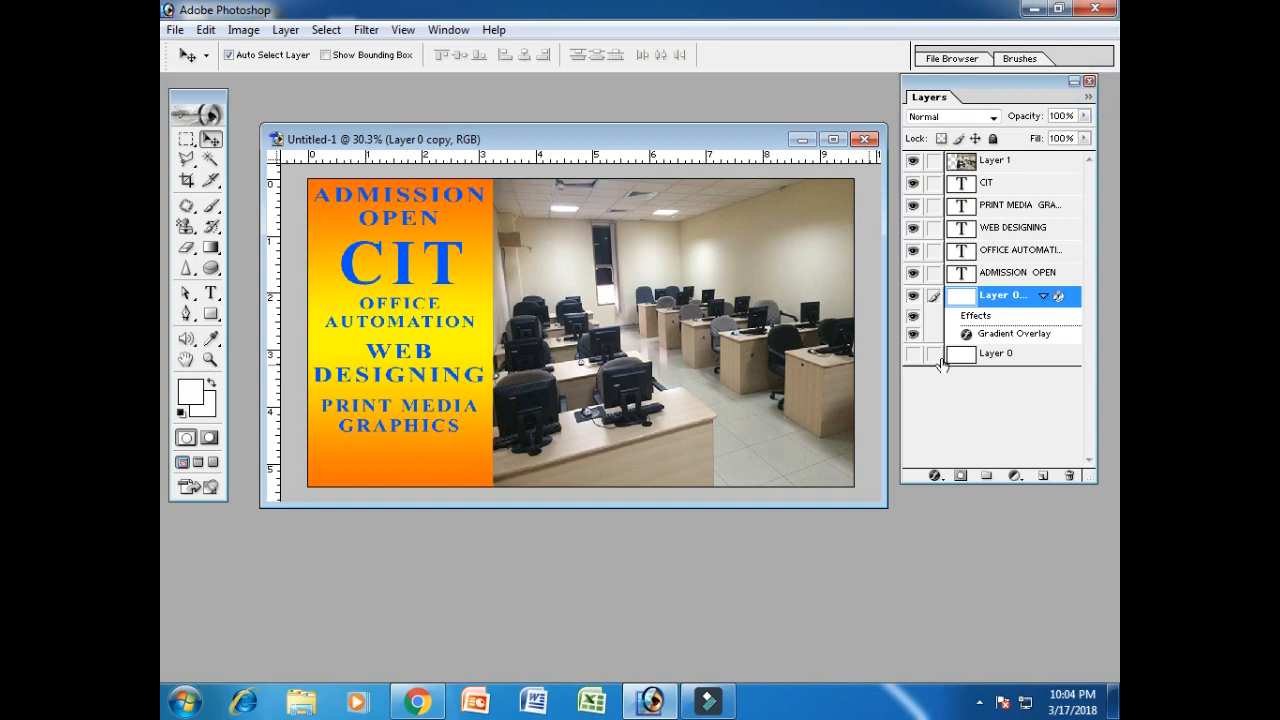
Give the ADMISSION OPEN heading a near-white Stroke about 7 px thick.
left_click(1043, 296)
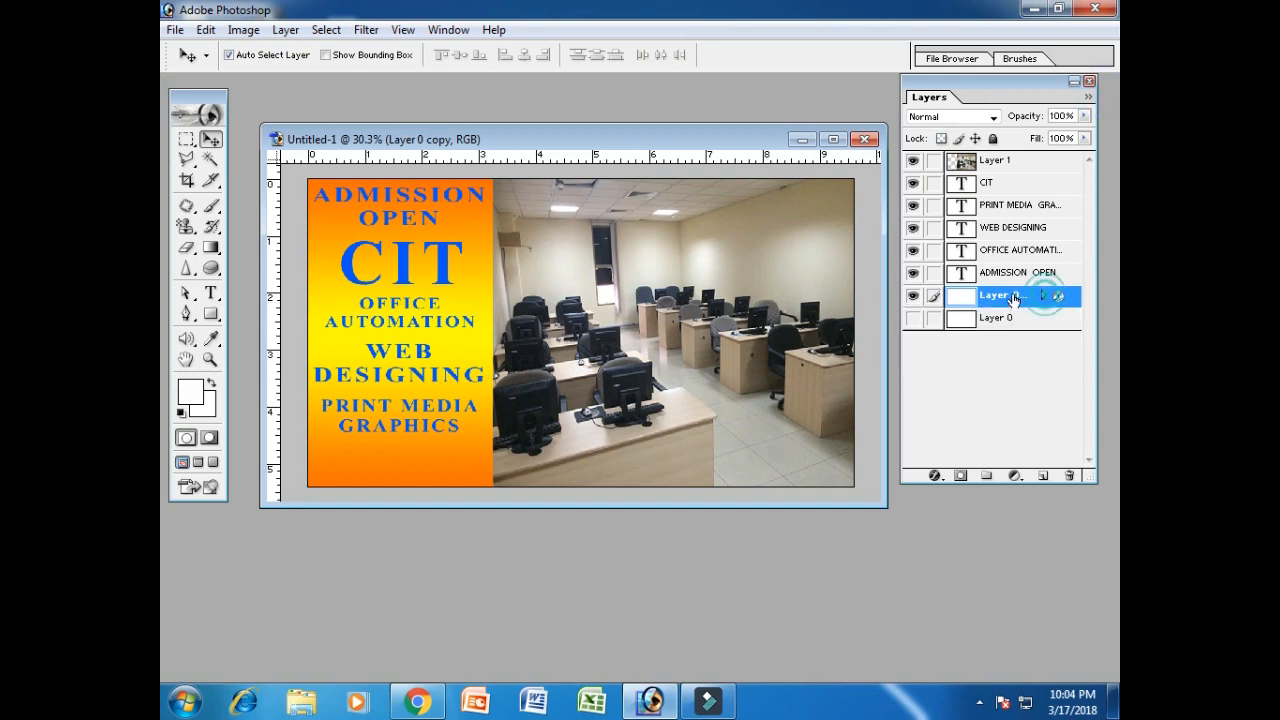
left_click(913, 185)
left_click(913, 185)
right_click(1001, 277)
left_click(986, 299)
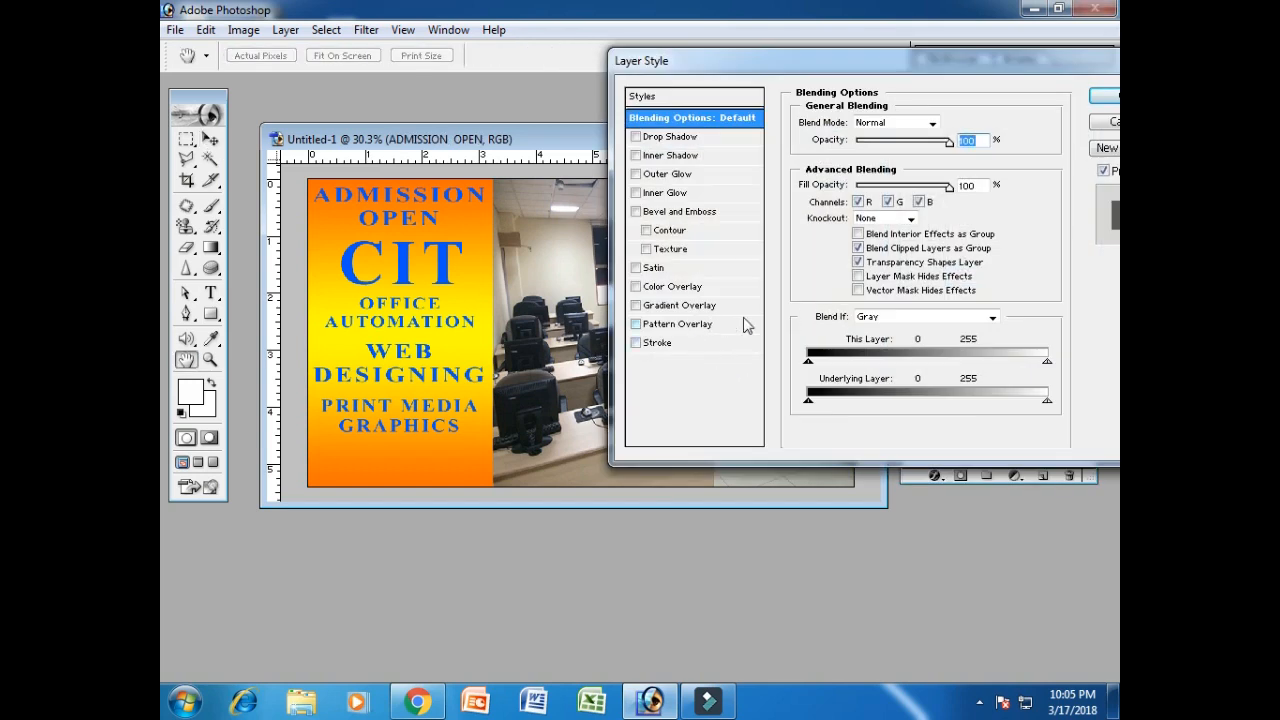
left_click(735, 345)
left_click(840, 230)
mouse_move(717, 286)
left_mouse_down()
mouse_move(694, 305)
mouse_move(671, 270)
left_mouse_up()
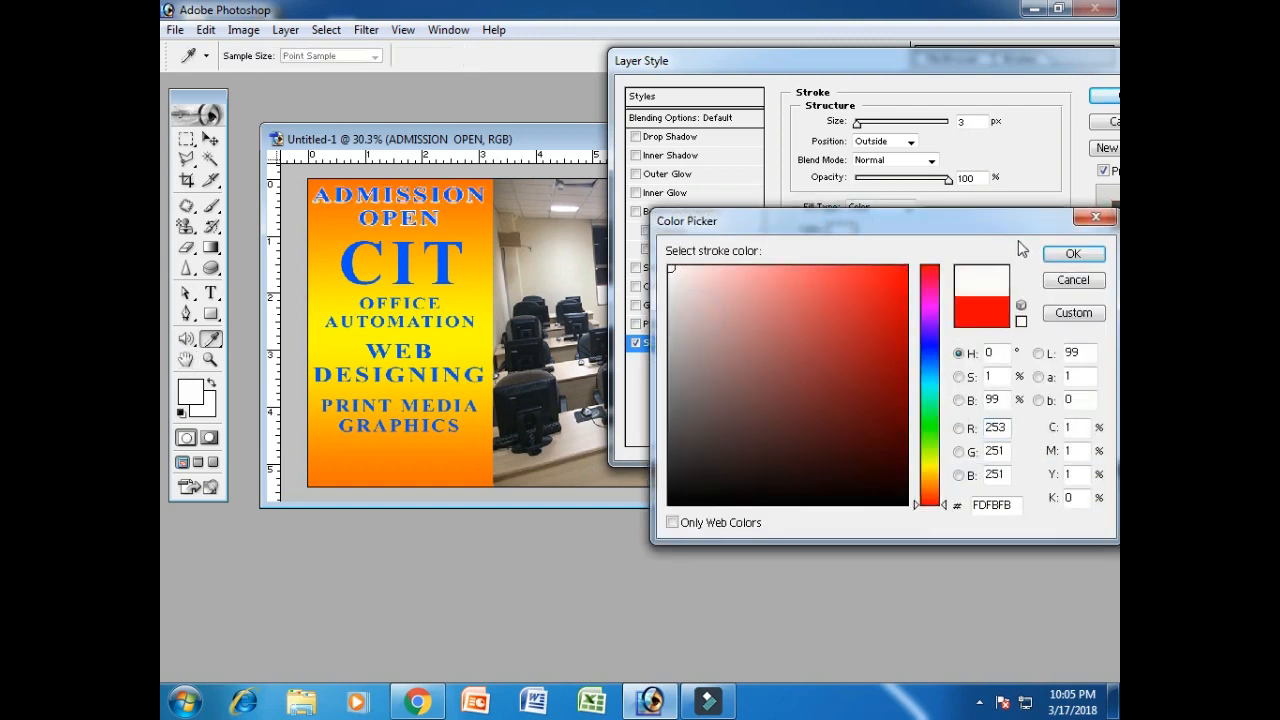
left_click(1073, 253)
left_click(857, 122)
left_click_drag(858, 124, 859, 124)
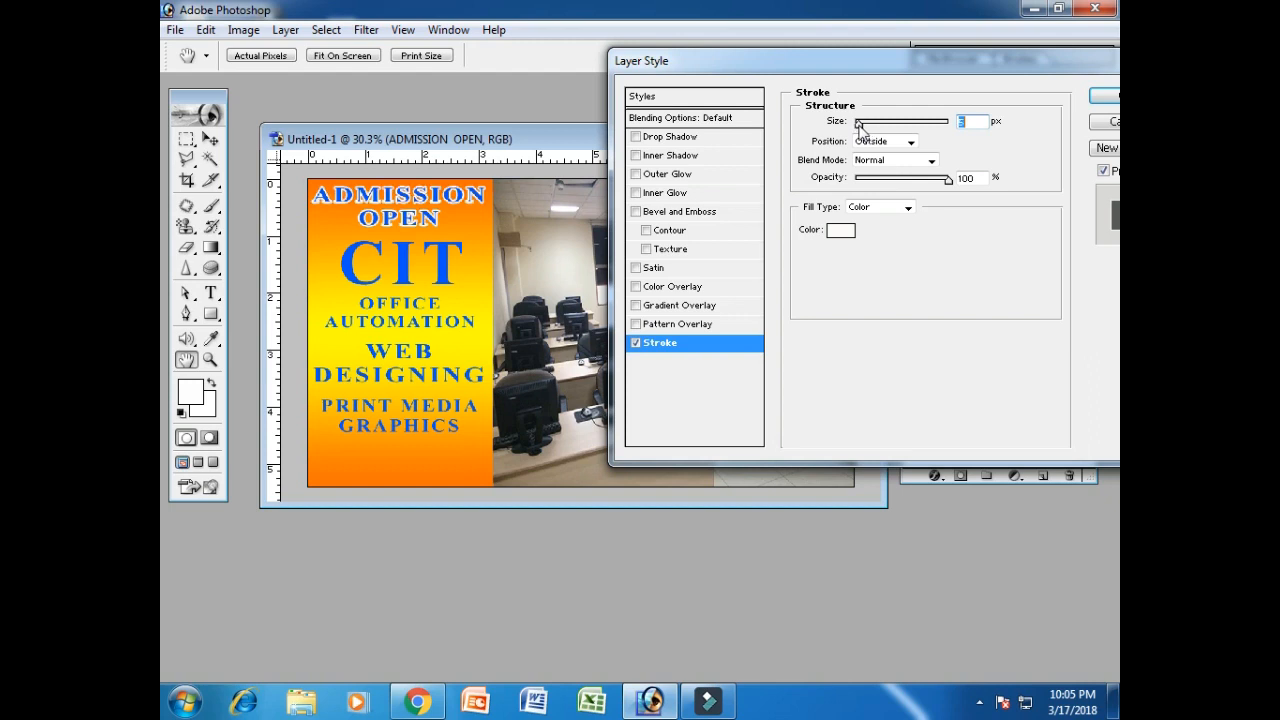
Add a white Normal-mode Outer Glow of size 29 to ADMISSION OPEN and apply the styles.
left_click(727, 177)
left_click(892, 124)
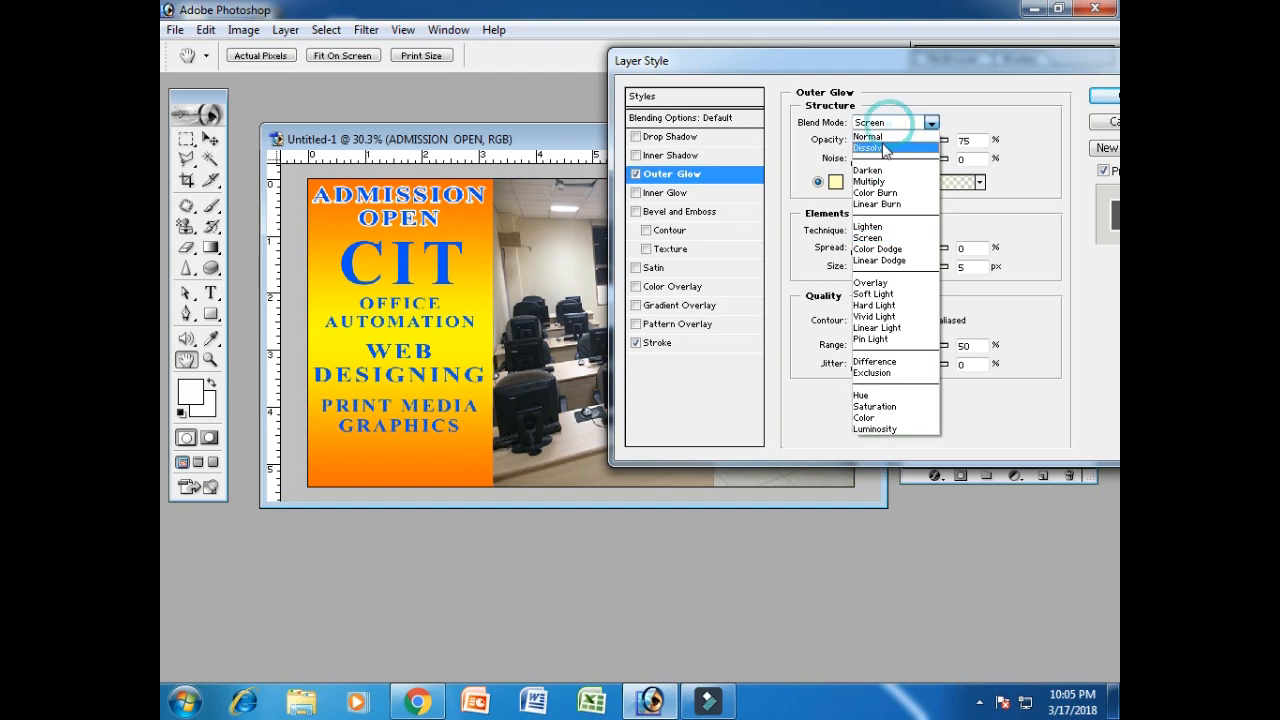
left_click(884, 148)
left_click(892, 124)
left_click(870, 136)
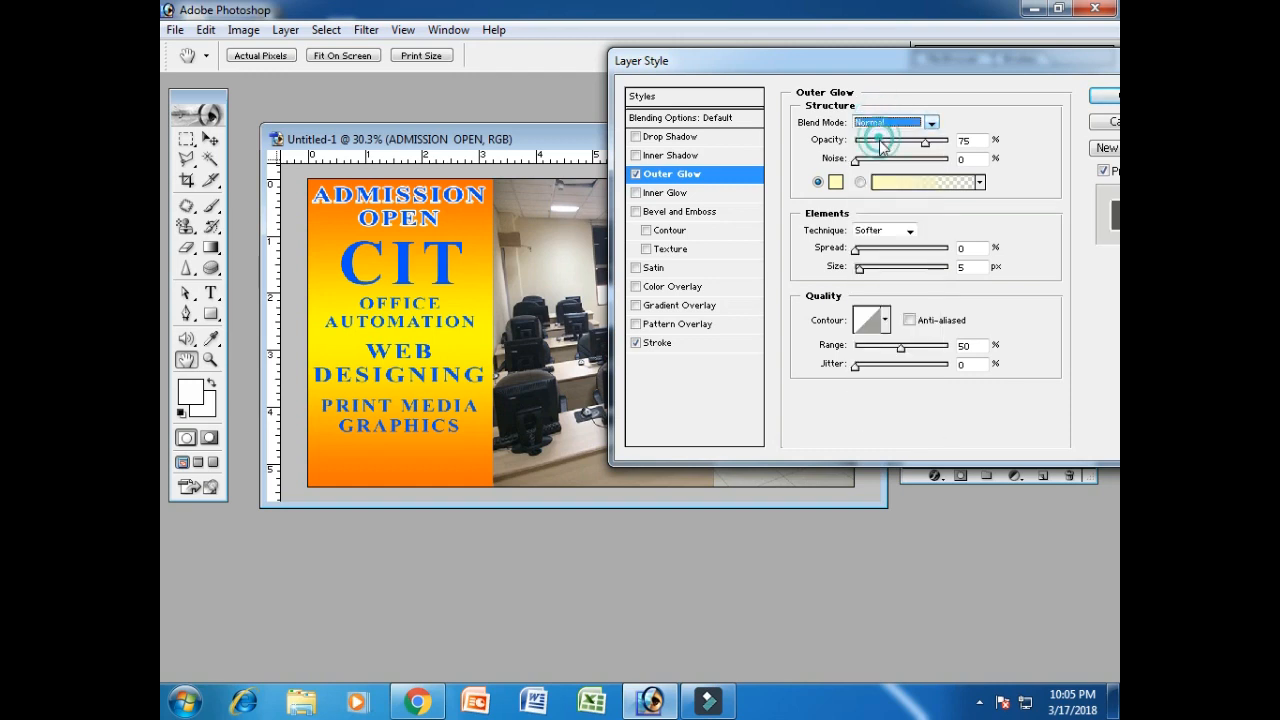
left_click(836, 184)
left_click_drag(727, 311, 668, 266)
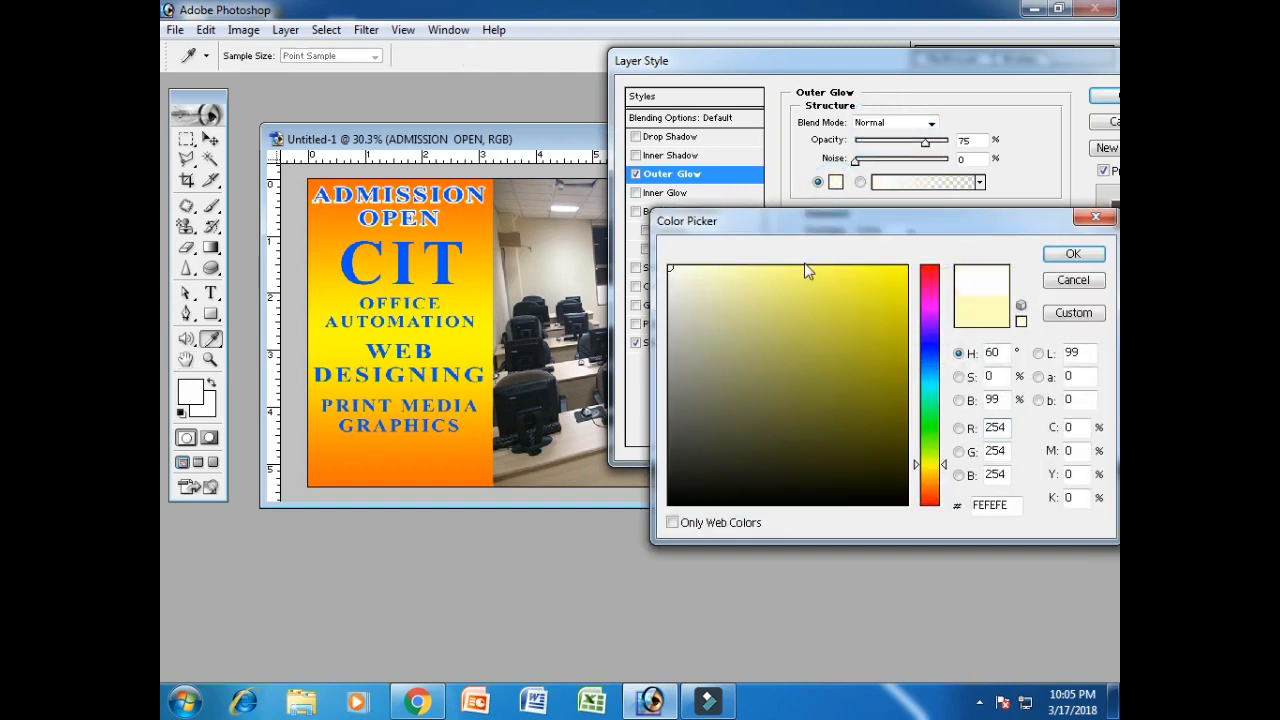
left_click(1052, 256)
mouse_move(860, 267)
left_mouse_down()
mouse_move(872, 268)
mouse_move(857, 249)
mouse_move(868, 255)
left_mouse_up()
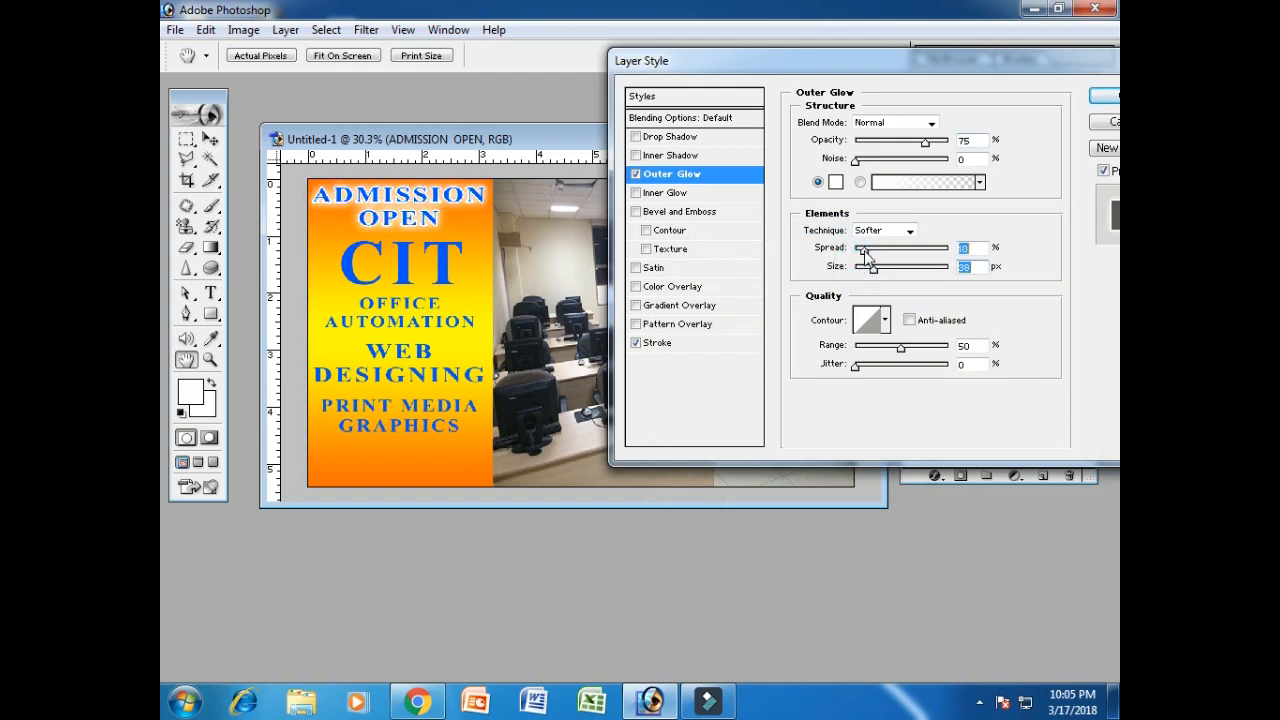
left_click(1103, 95)
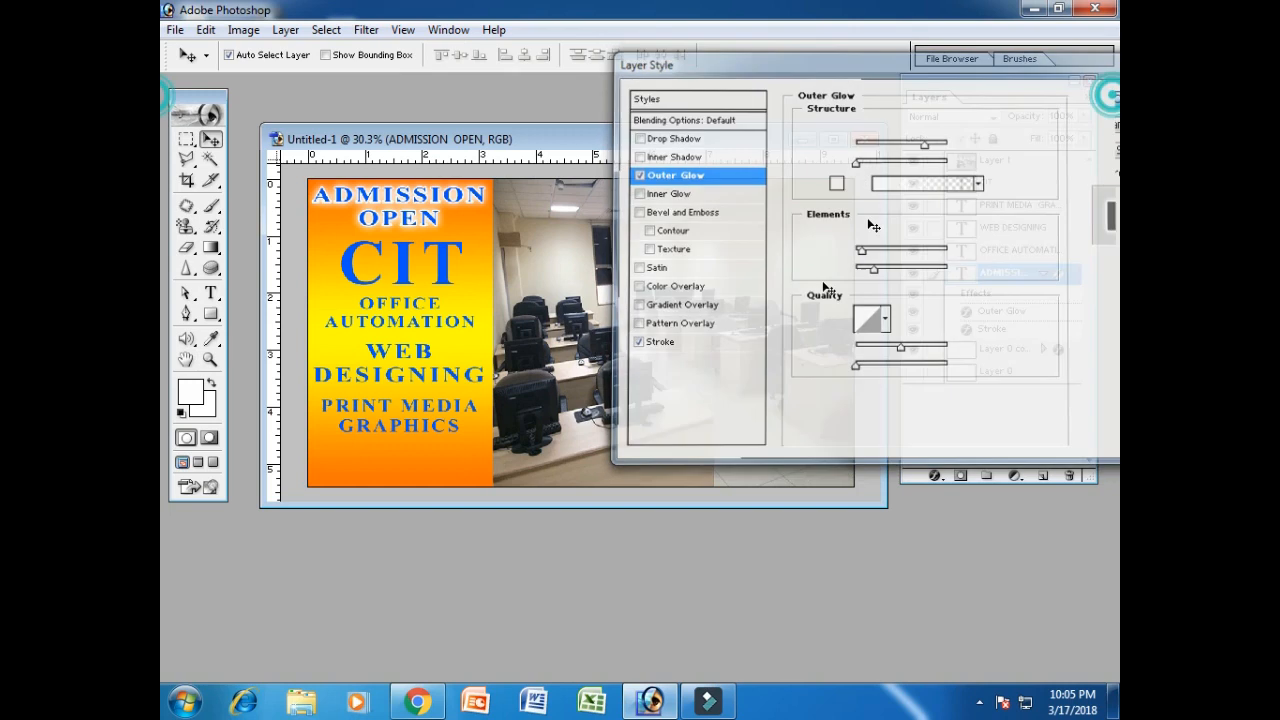
left_click(1043, 272)
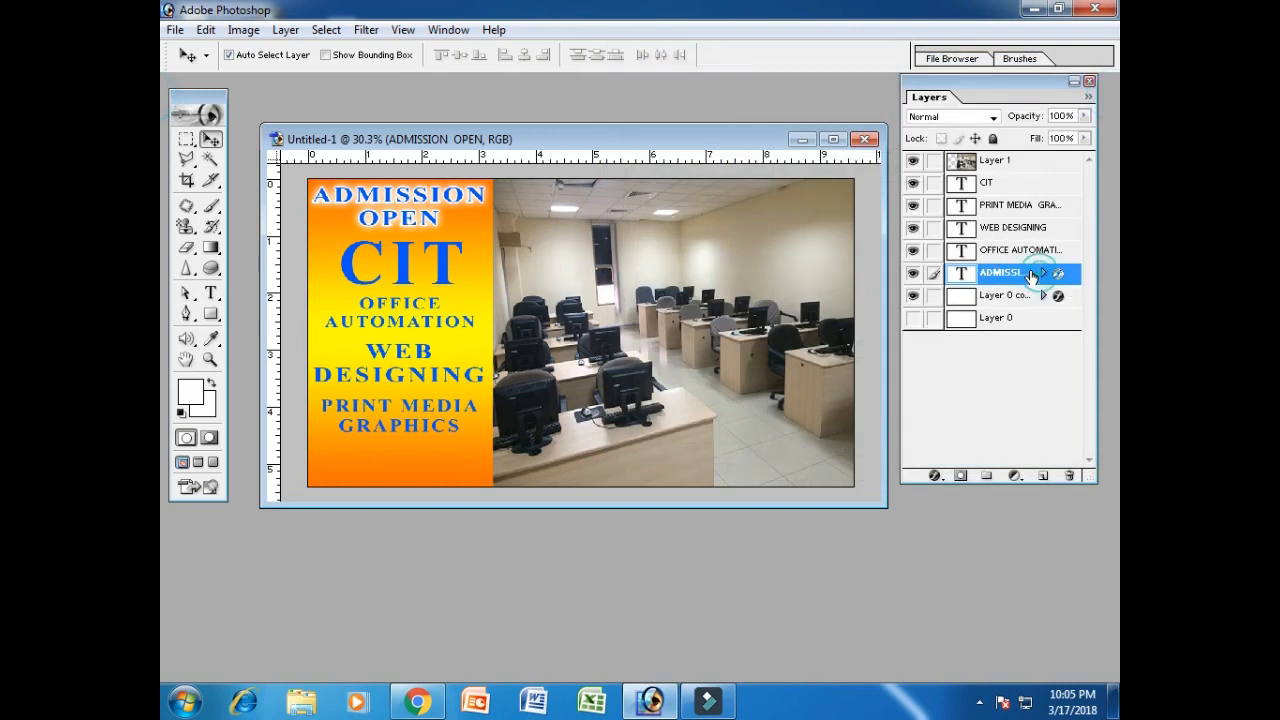
right_click(1016, 185)
Add a white Color Overlay to the CIT heading.
left_click(1016, 222)
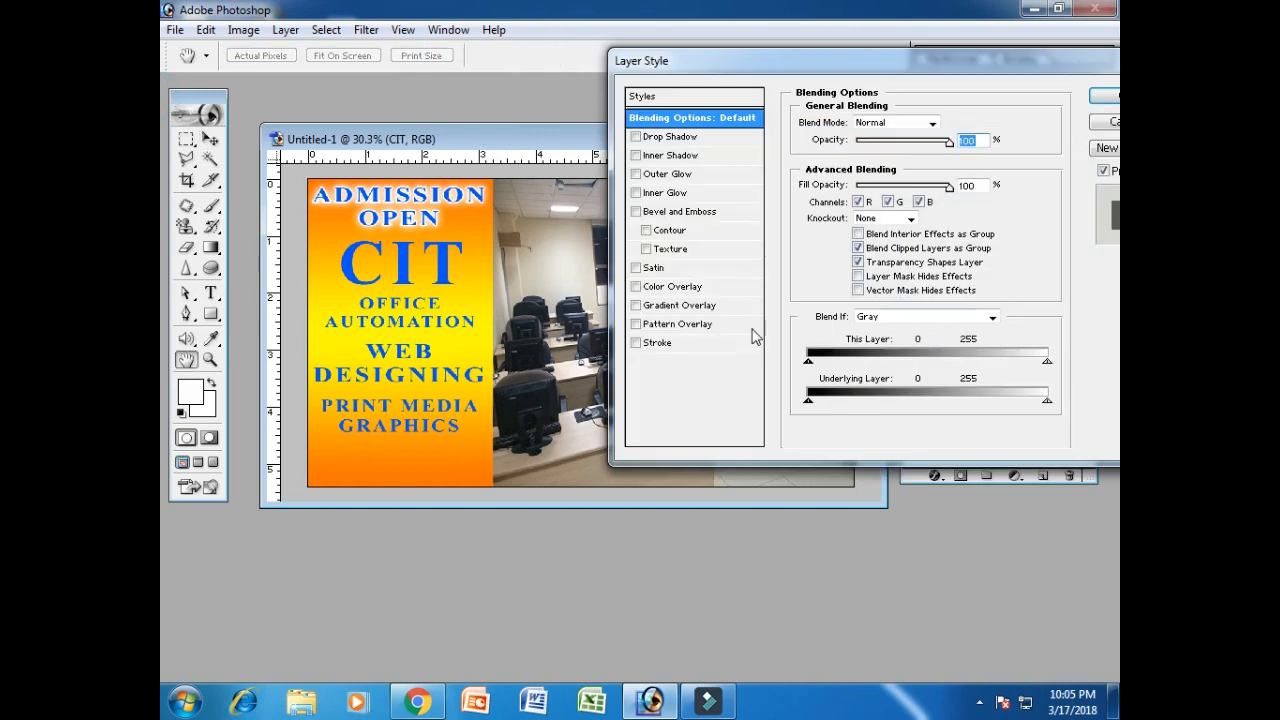
left_click(730, 287)
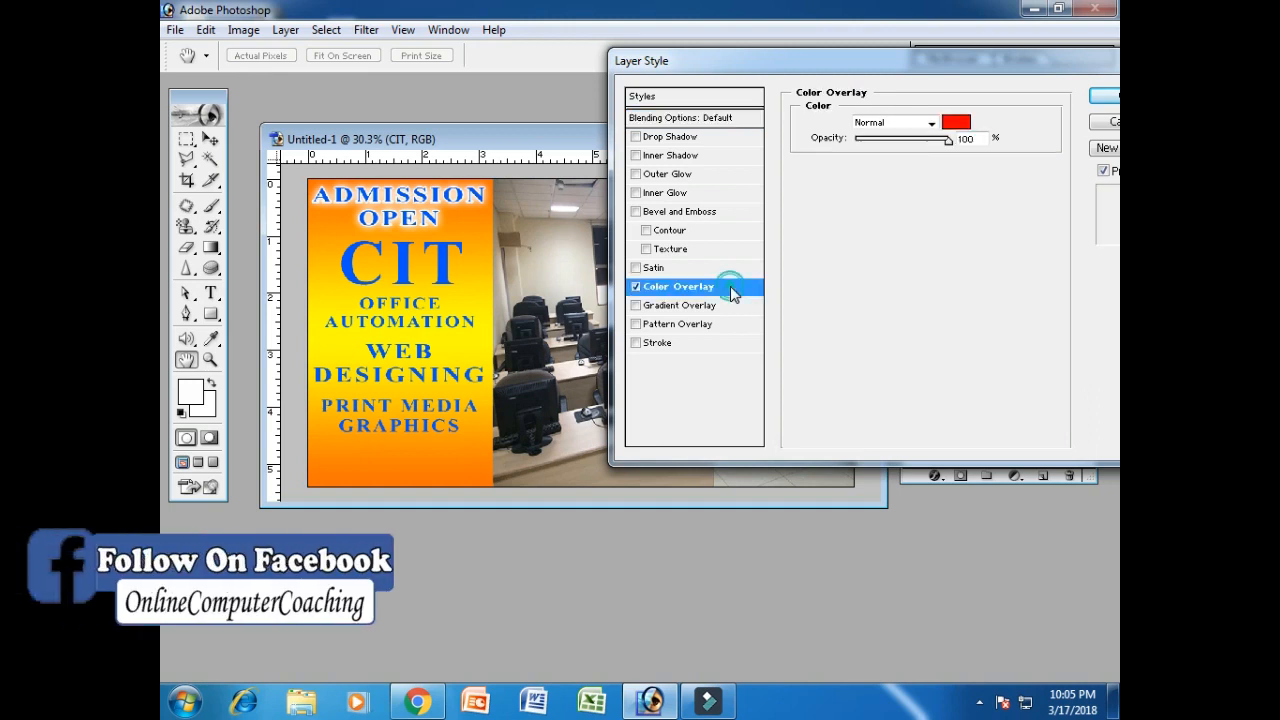
left_click(955, 122)
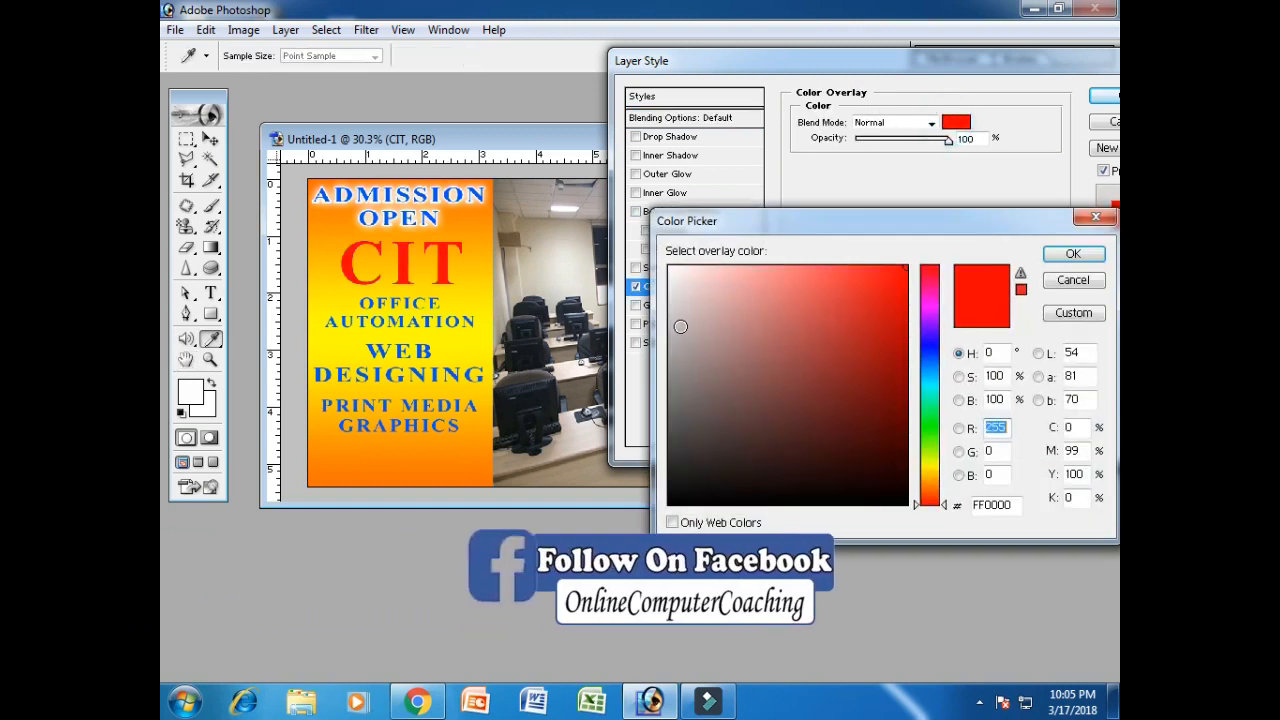
left_click(670, 268)
left_click(1072, 253)
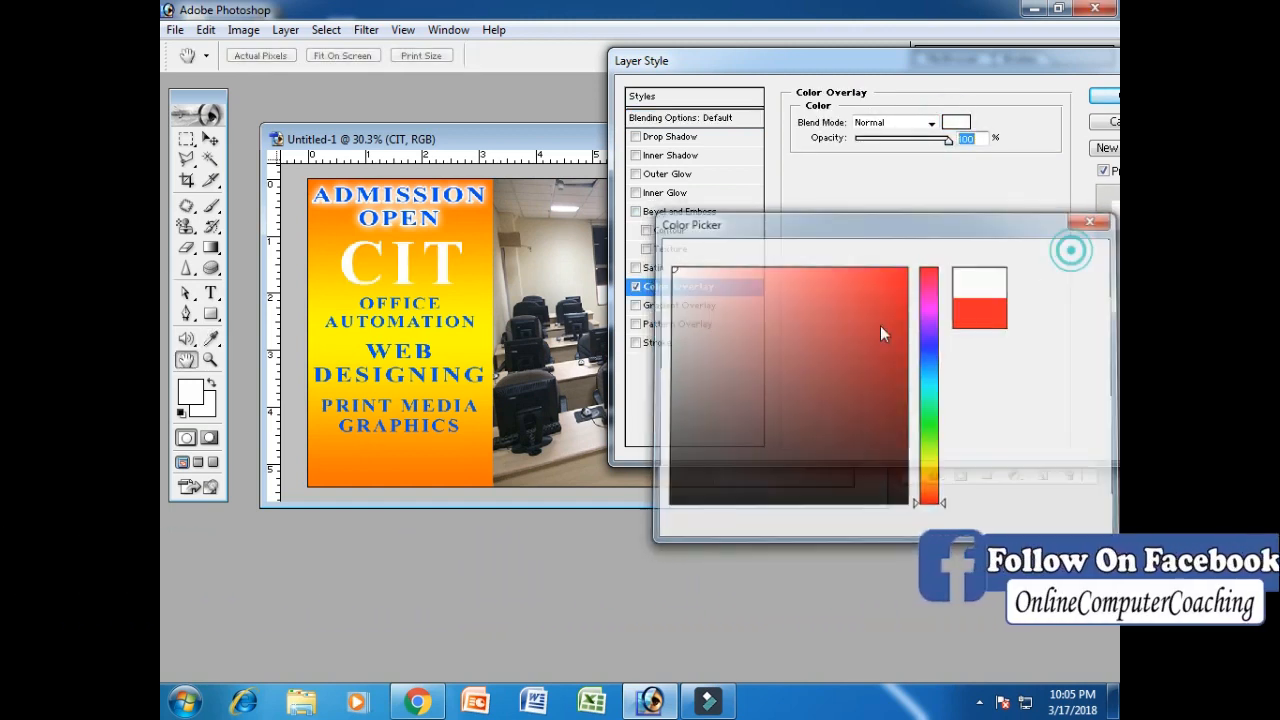
Add a black 5 px Stroke to CIT and apply the layer style.
left_click(698, 344)
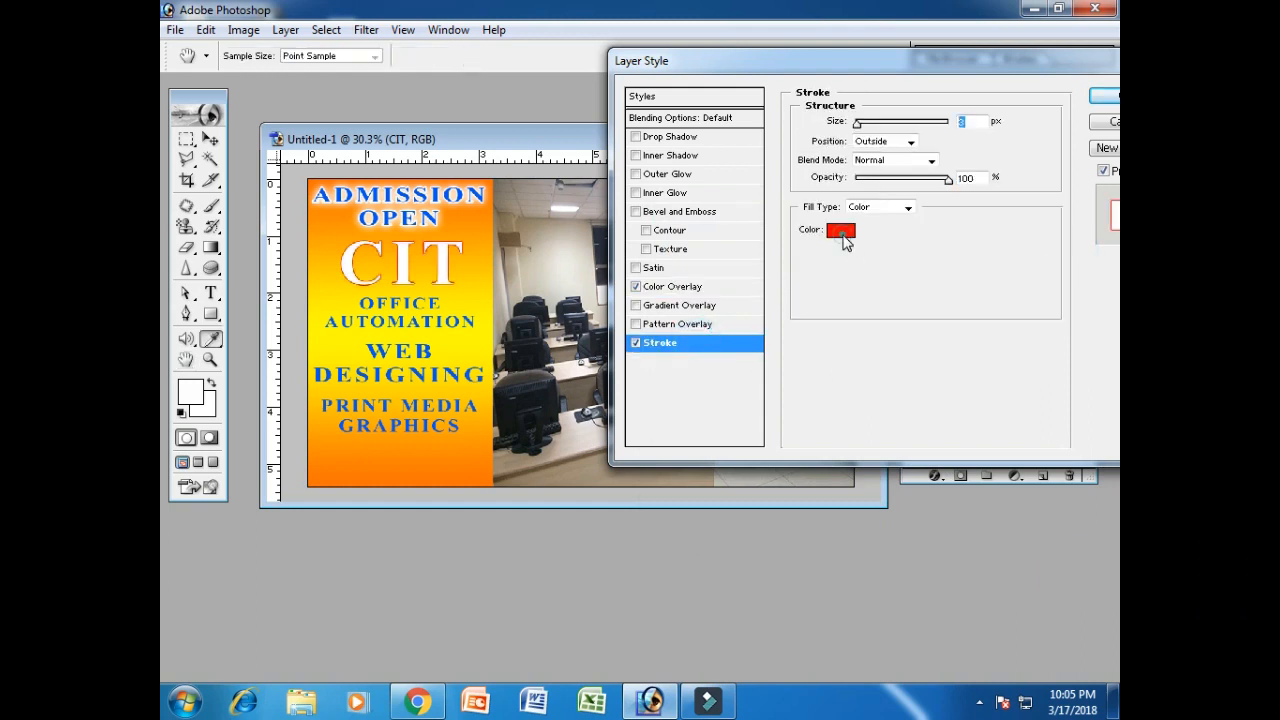
left_click(841, 229)
left_click(900, 507)
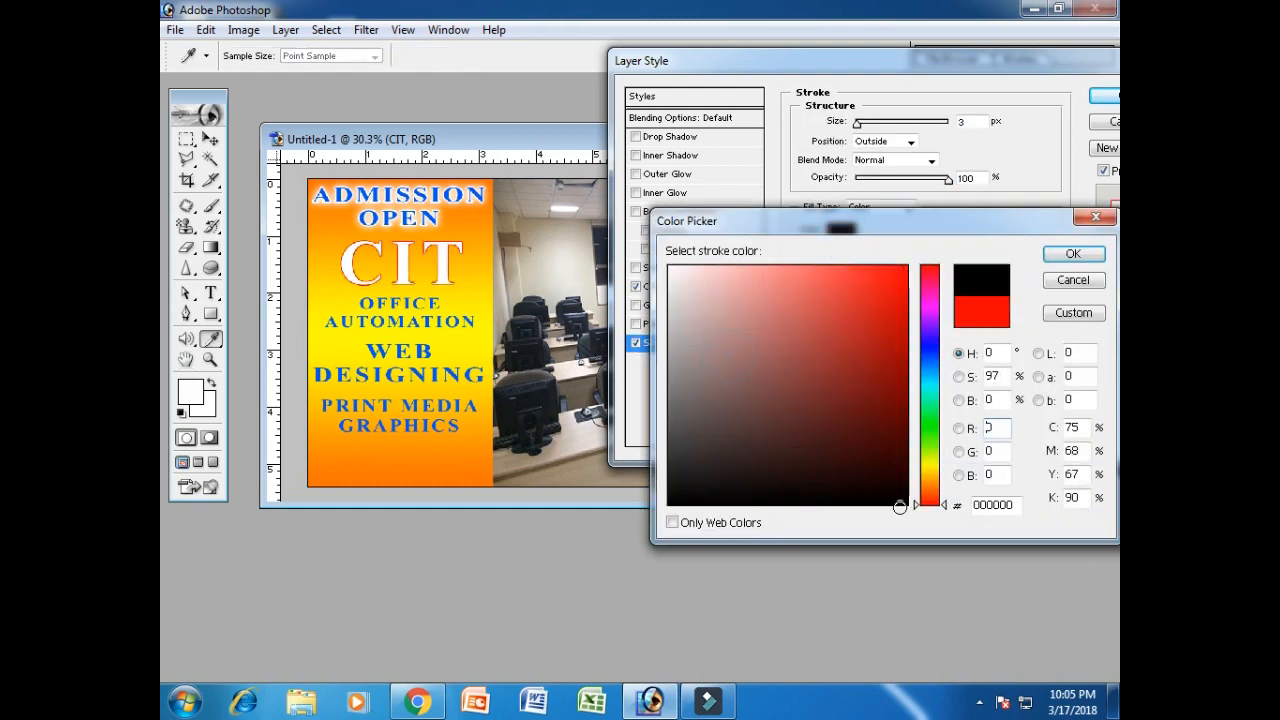
left_click(1072, 253)
left_click_drag(858, 123, 862, 123)
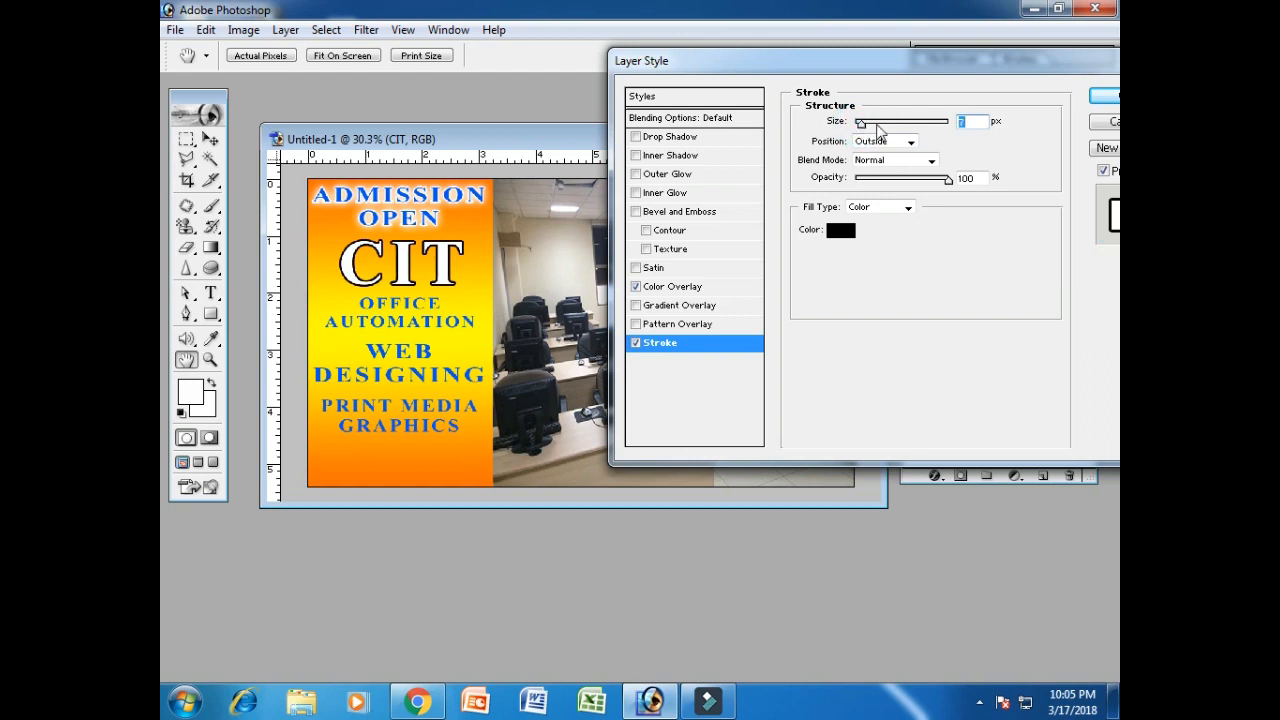
double_click(965, 122)
type("5")
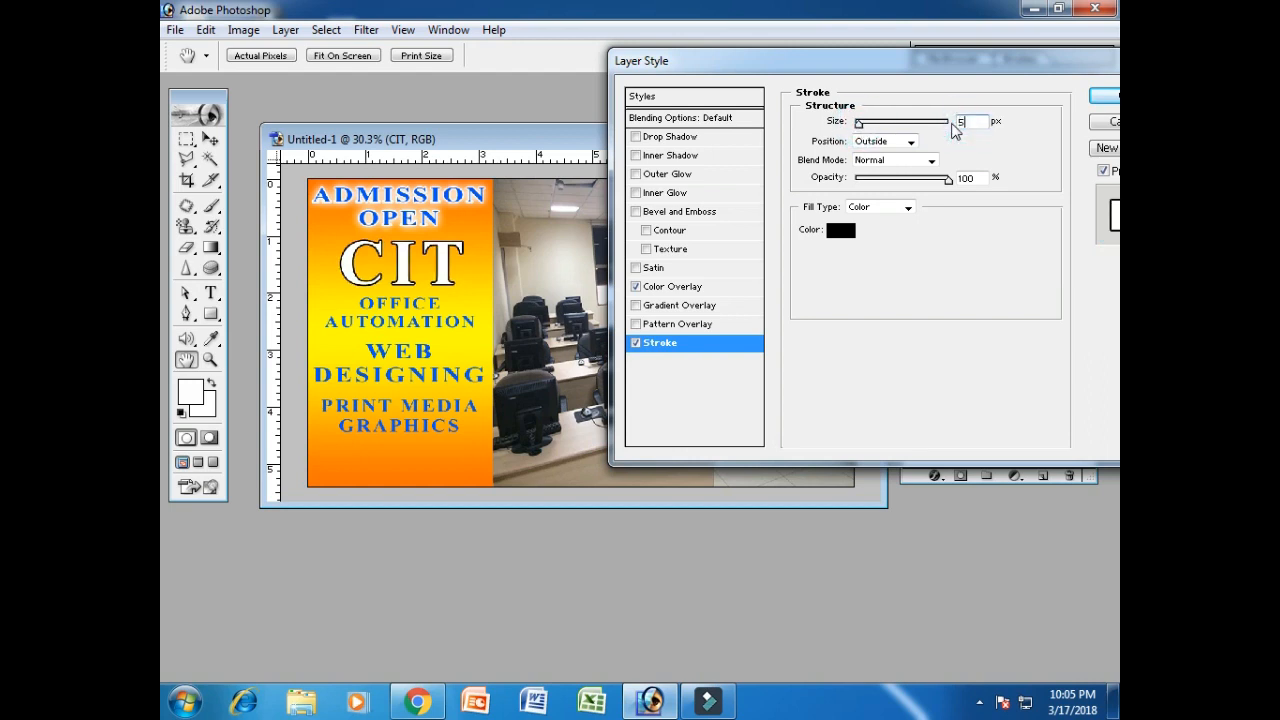
left_click(1104, 96)
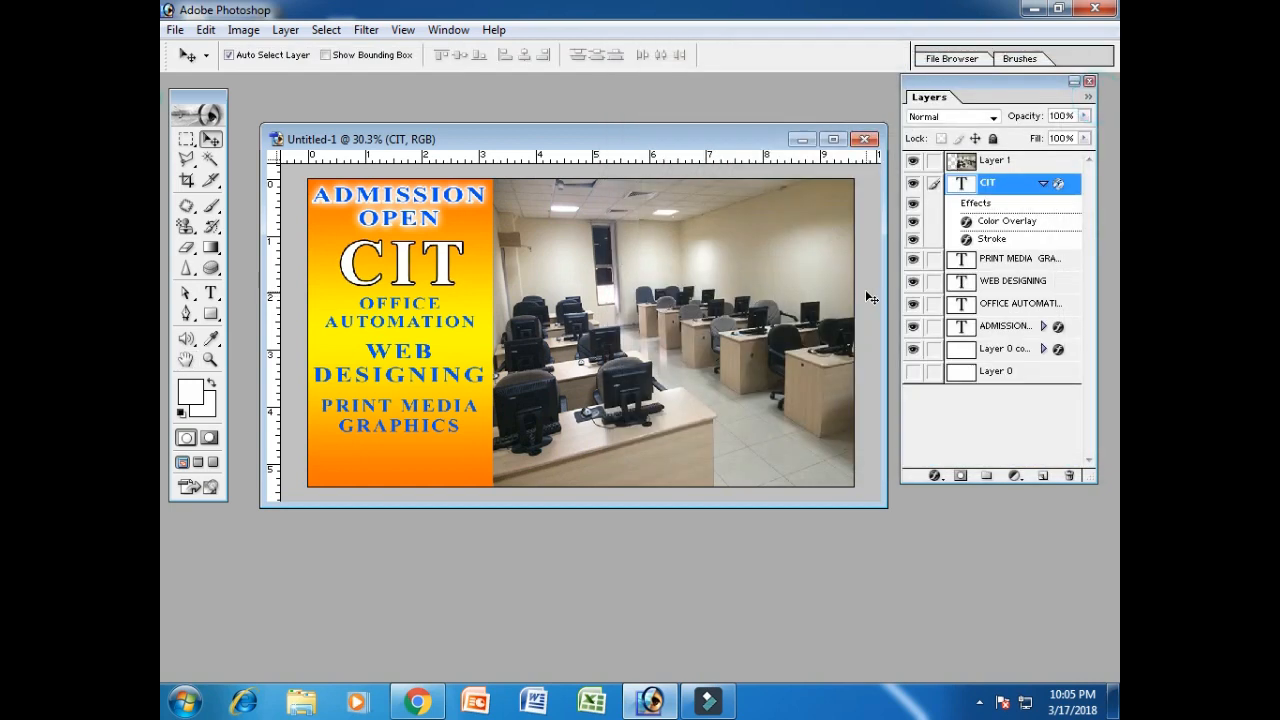
left_click(1043, 184)
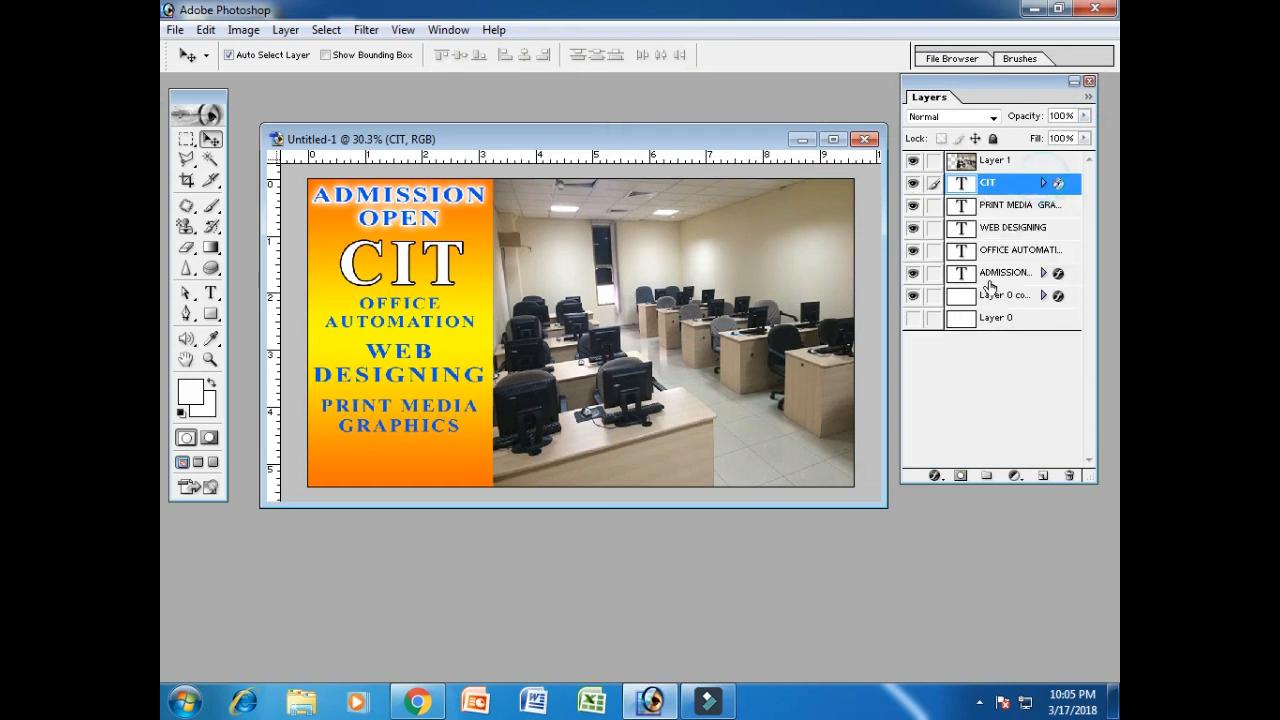
right_click(1015, 255)
left_click(989, 284)
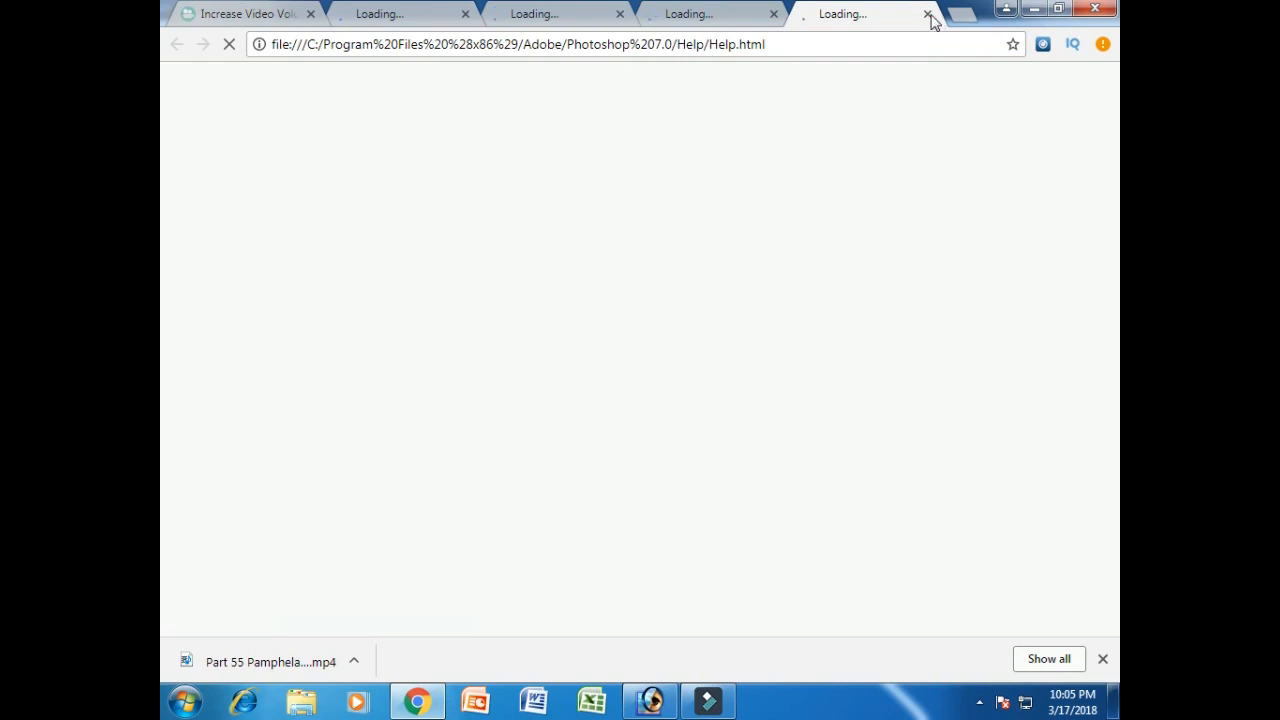
left_click(926, 14)
left_click(1032, 10)
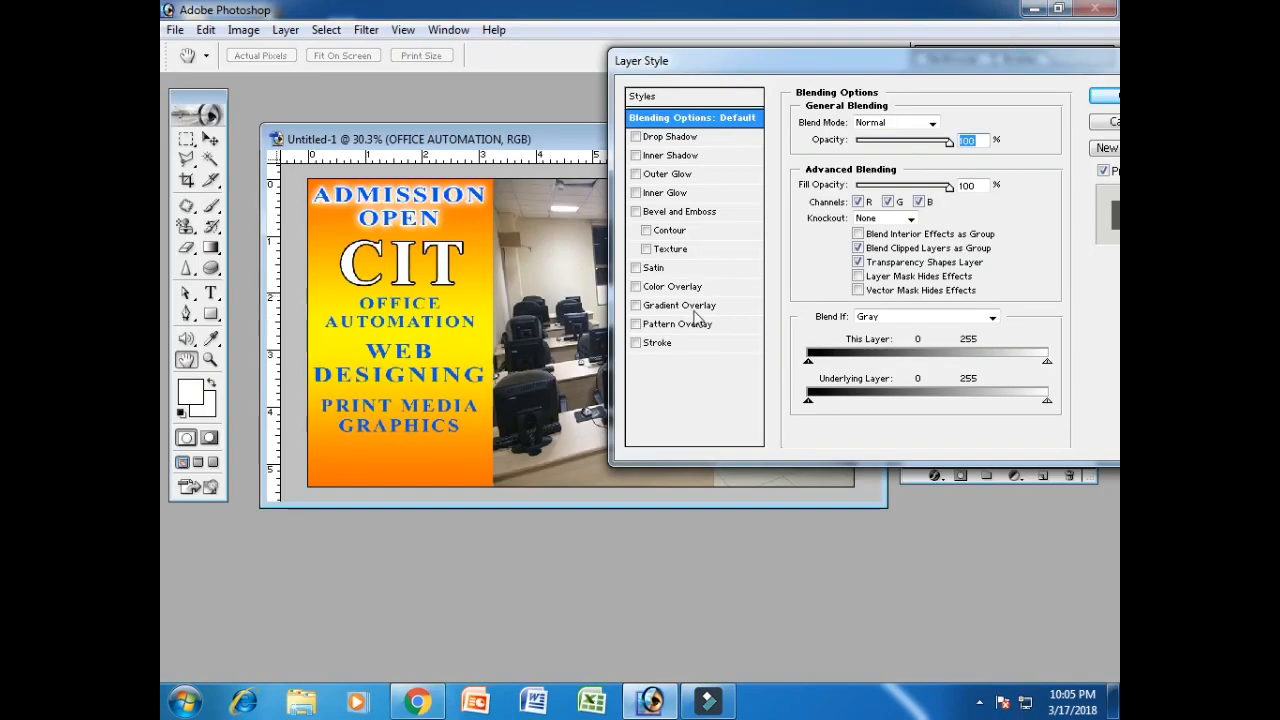
left_click(699, 342)
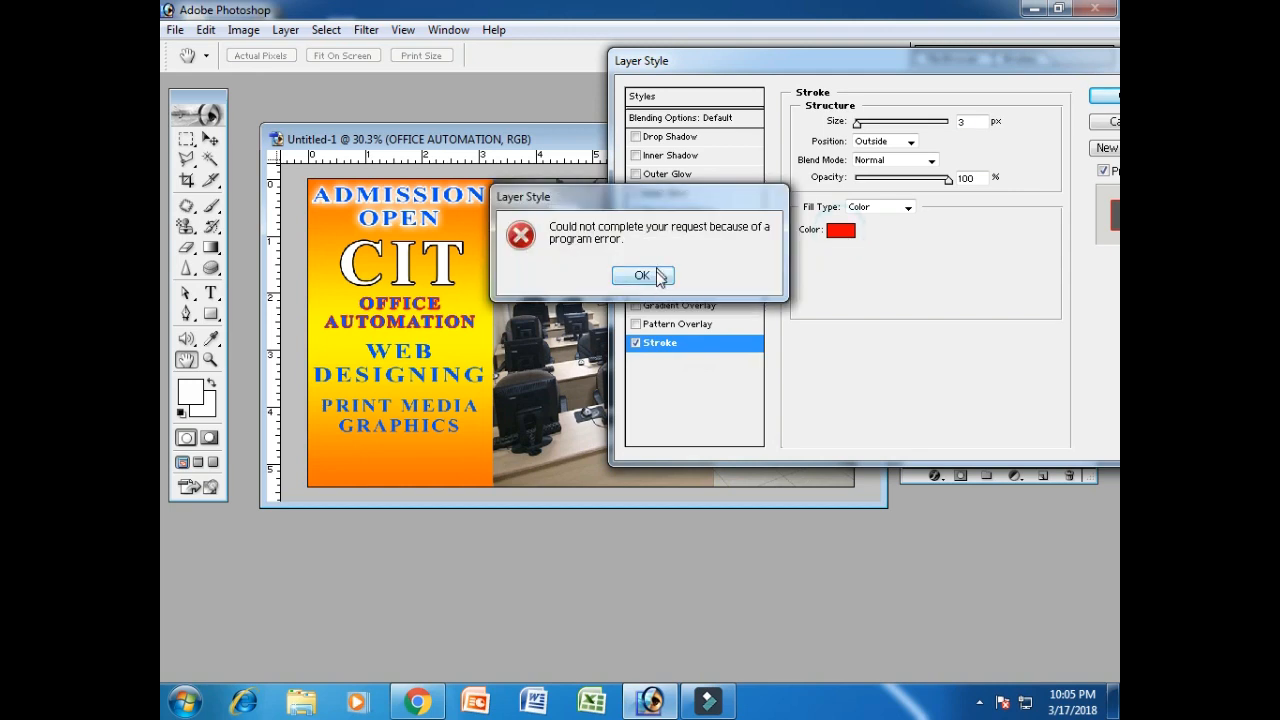
left_click(652, 277)
left_click(1108, 121)
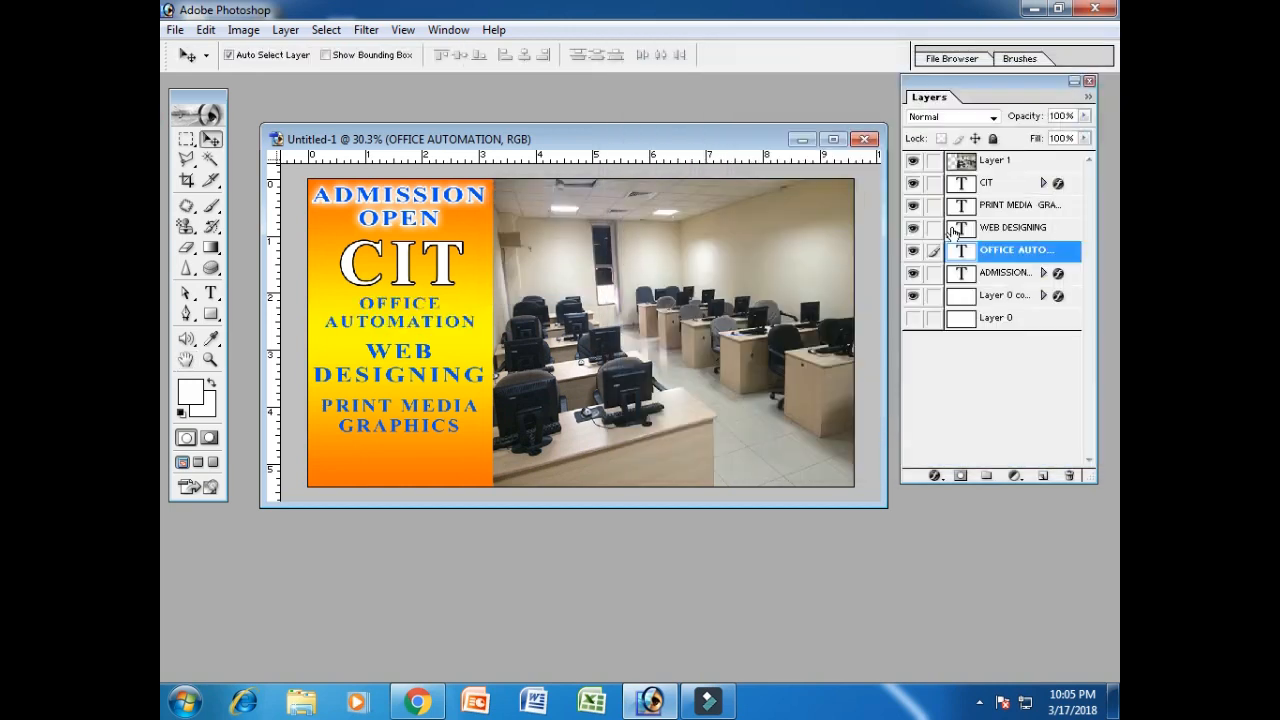
right_click(1015, 251)
left_click(1003, 282)
left_click(705, 346)
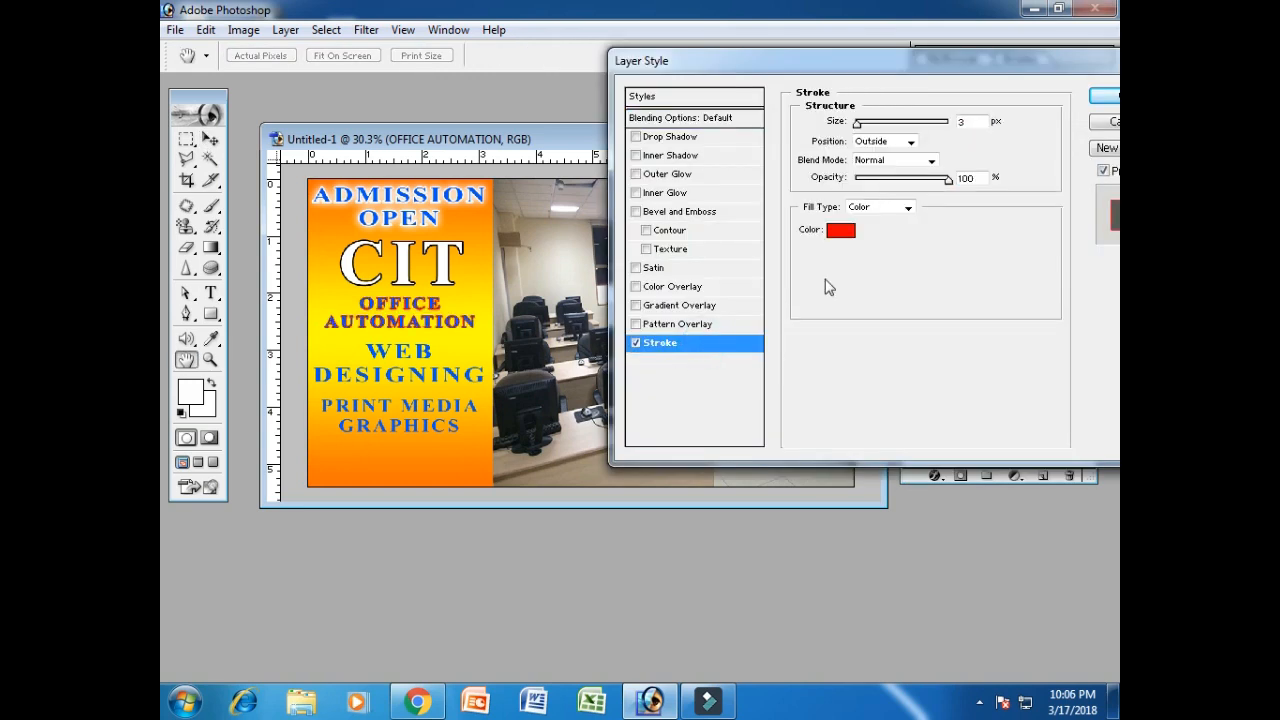
left_click(841, 231)
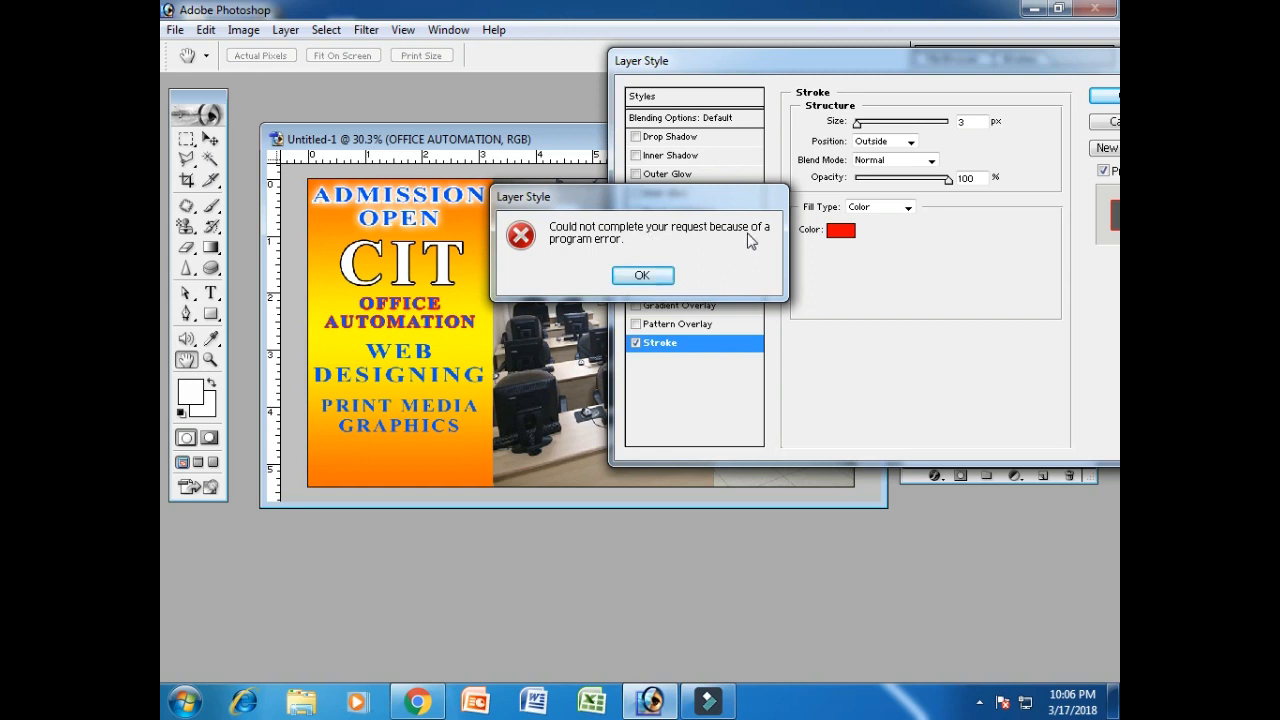
left_click(643, 275)
left_click(1105, 122)
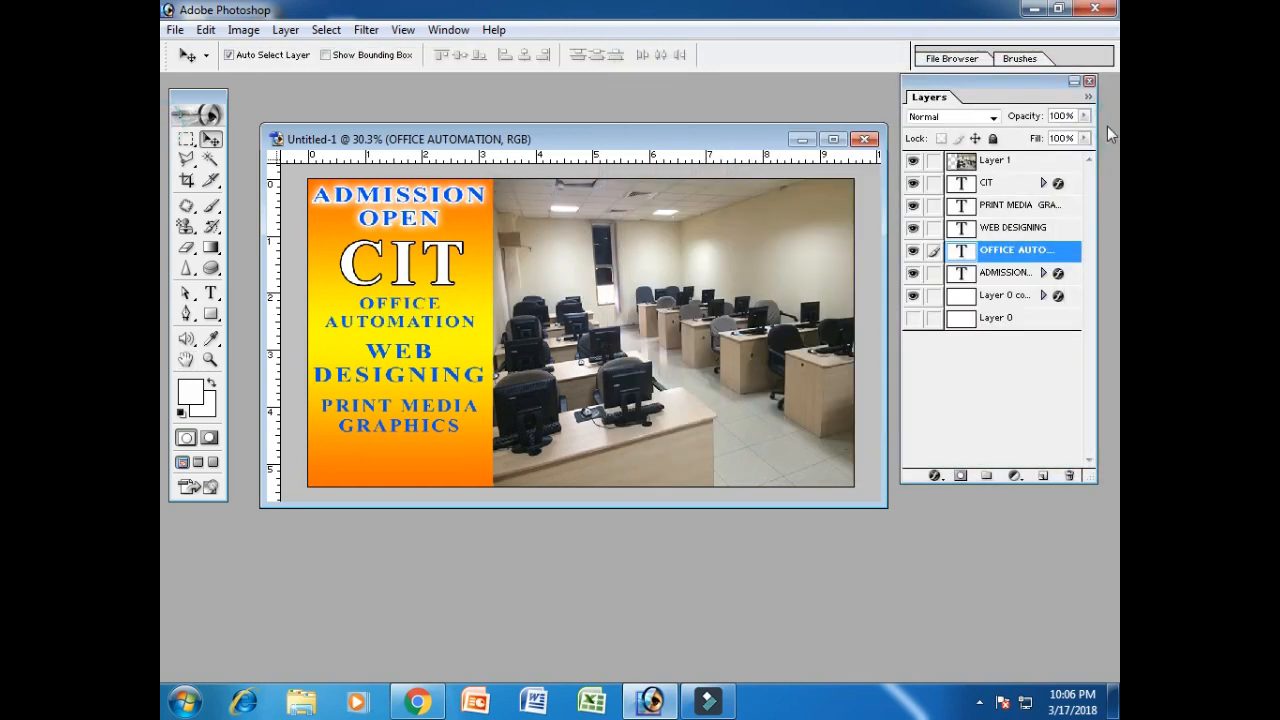
left_click(417, 700)
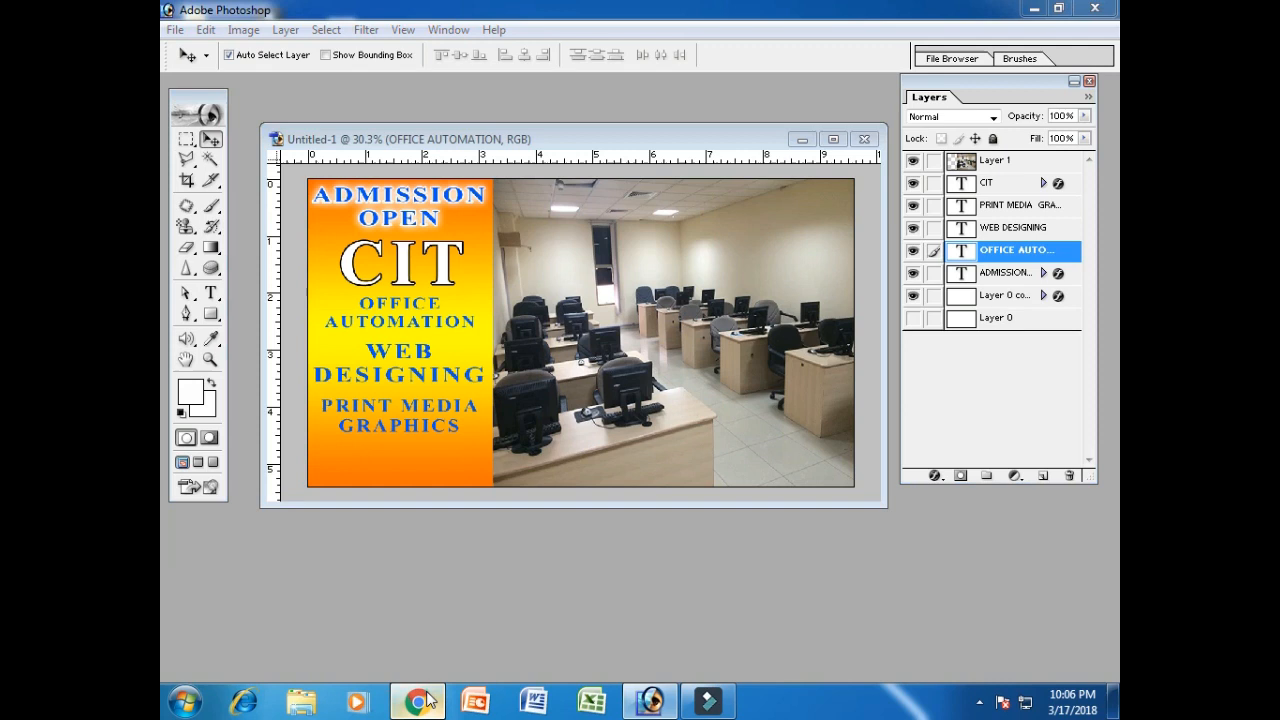
left_click(1094, 8)
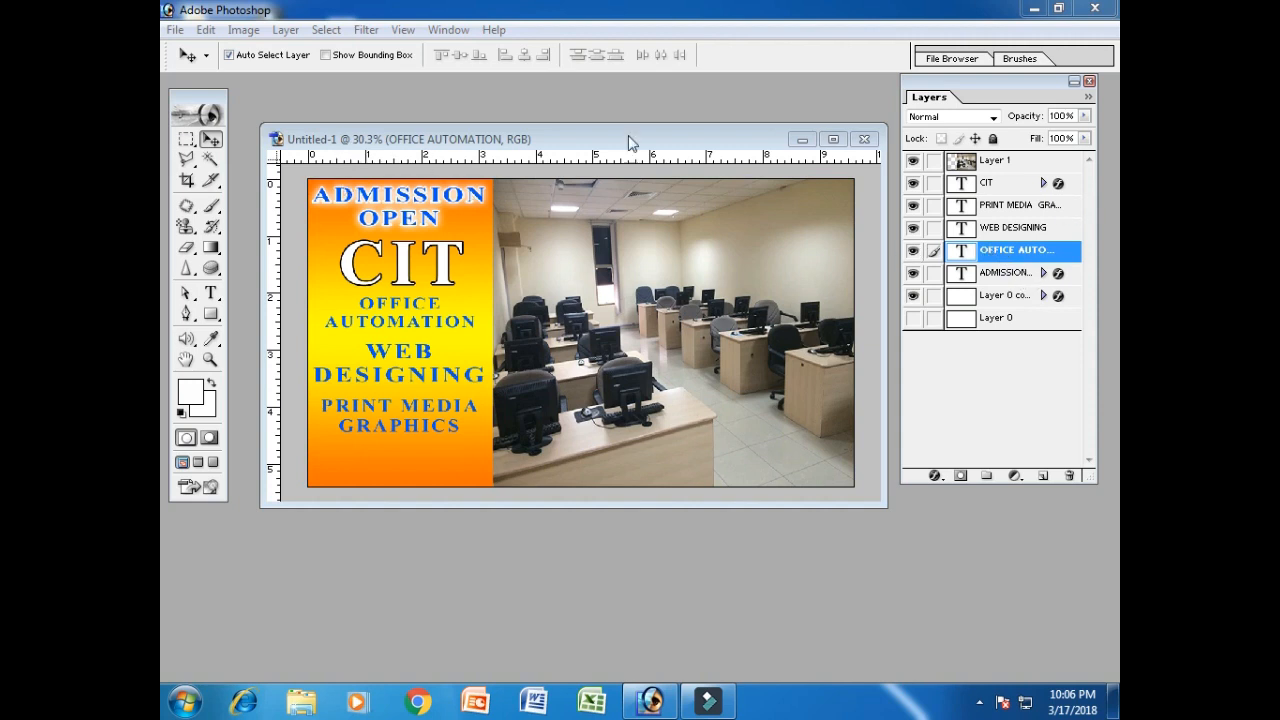
right_click(1006, 282)
left_click(1006, 282)
left_click(692, 343)
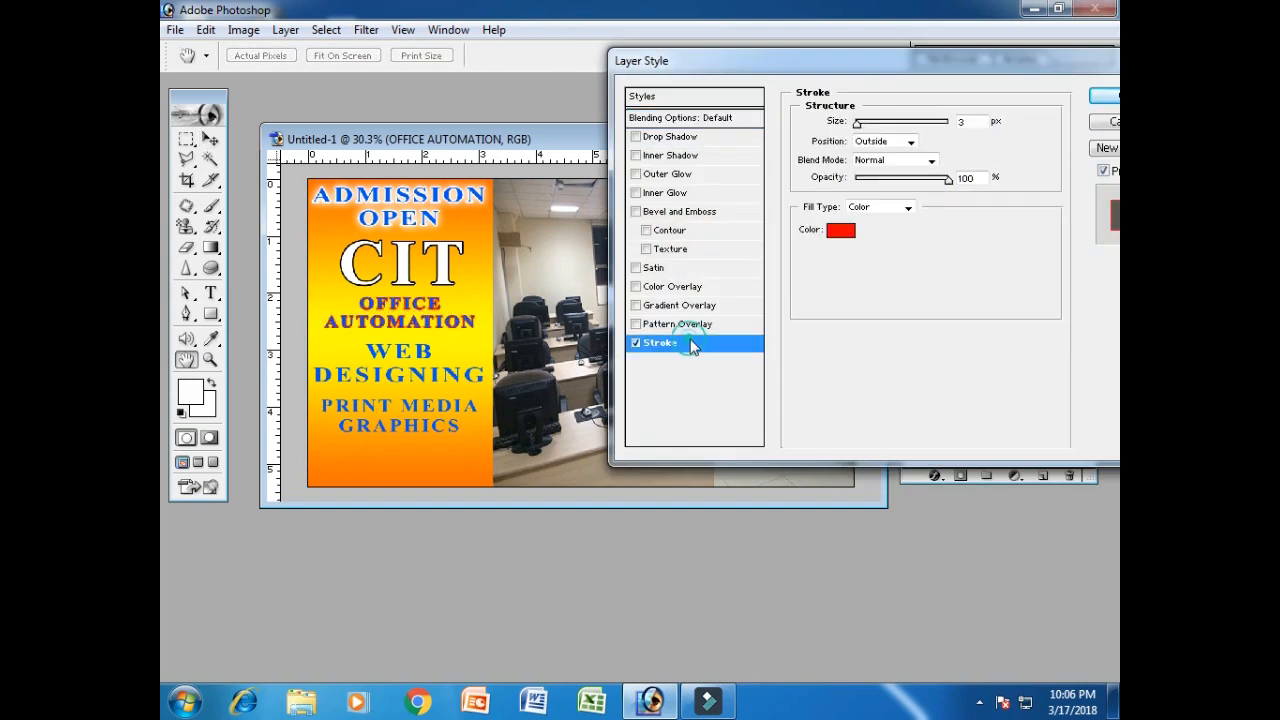
left_click(845, 232)
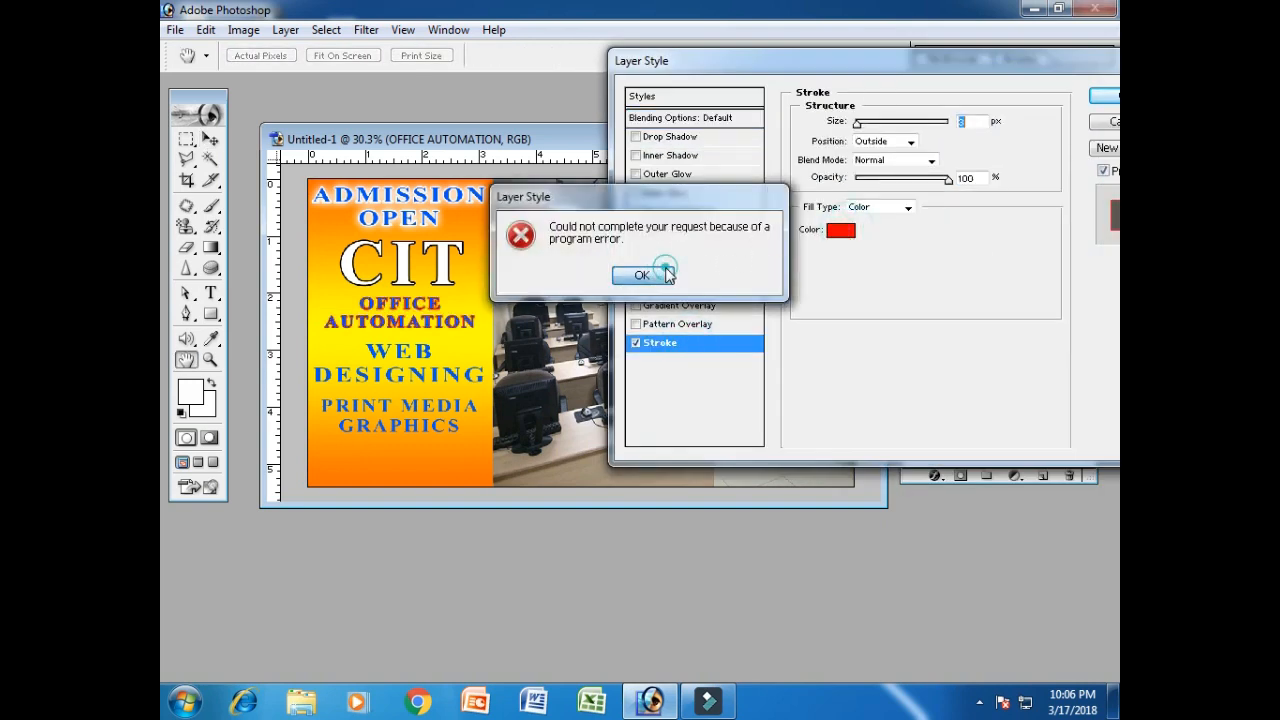
left_click(642, 275)
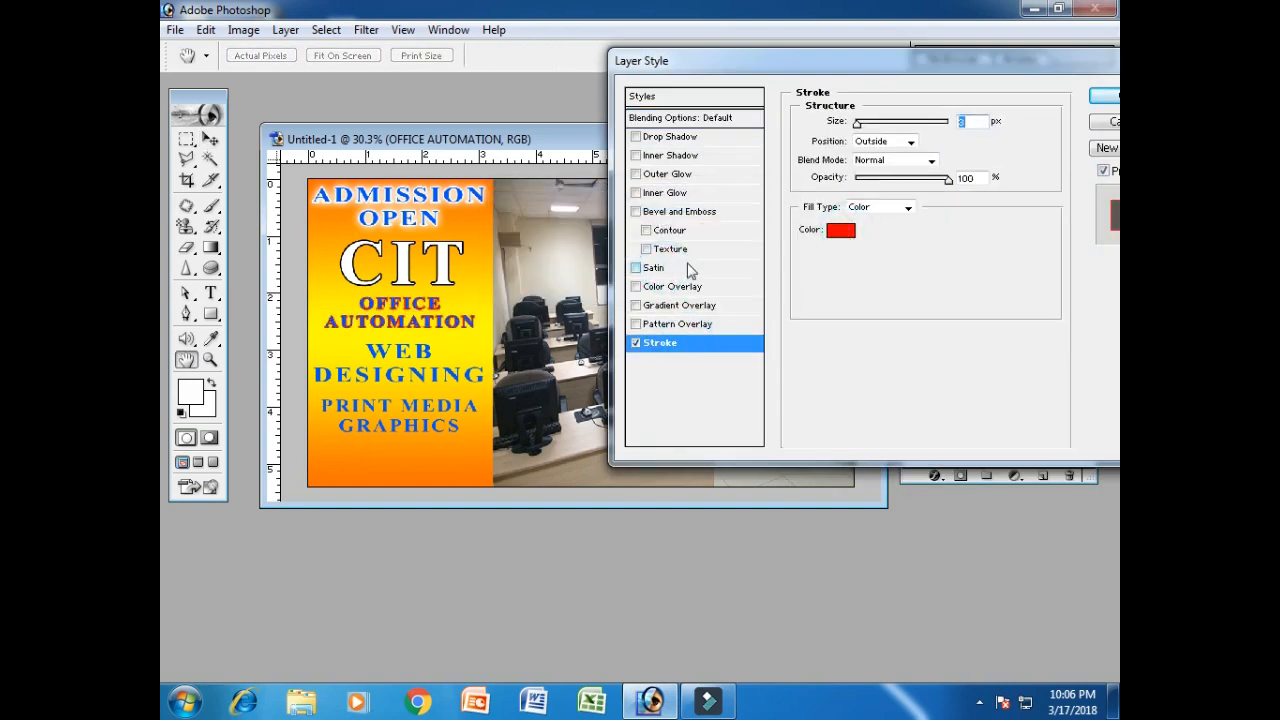
left_click(636, 343)
left_click(636, 343)
left_click(636, 343)
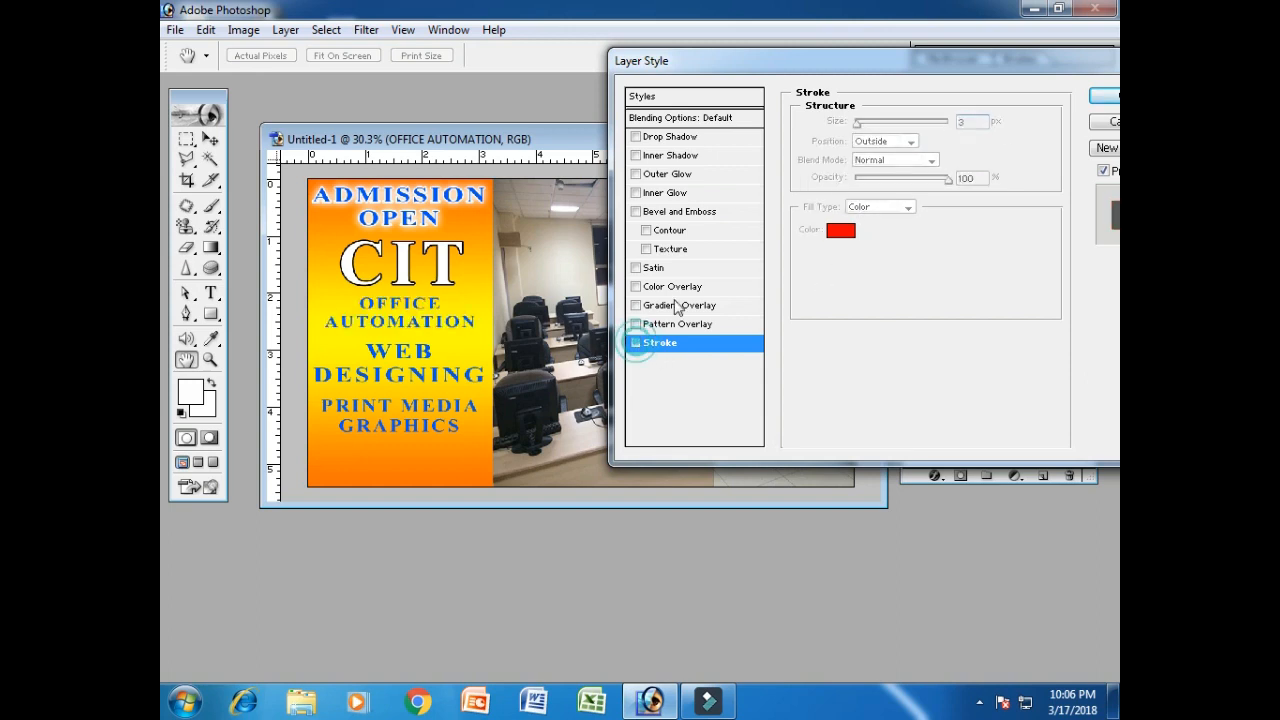
left_click(1099, 121)
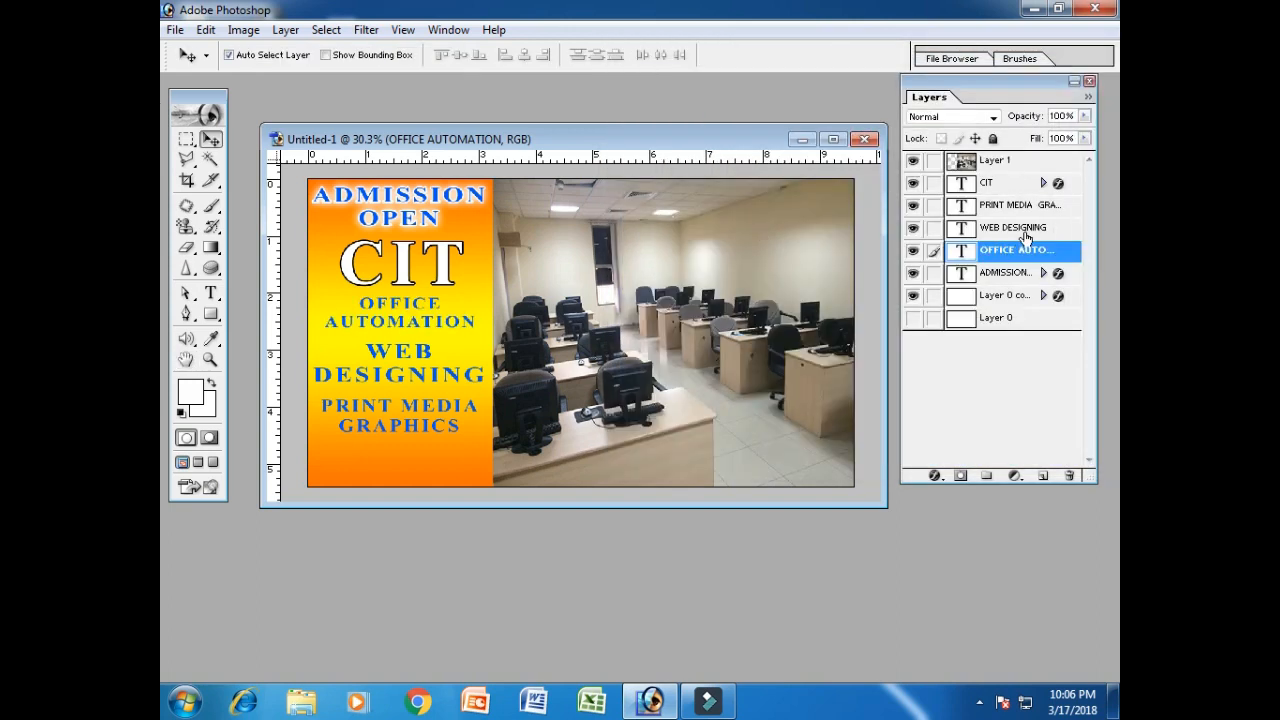
right_click(1025, 237)
Apply a 3 px red Stroke to the WEB DESIGNING heading, dismissing the error alerts.
left_click(990, 264)
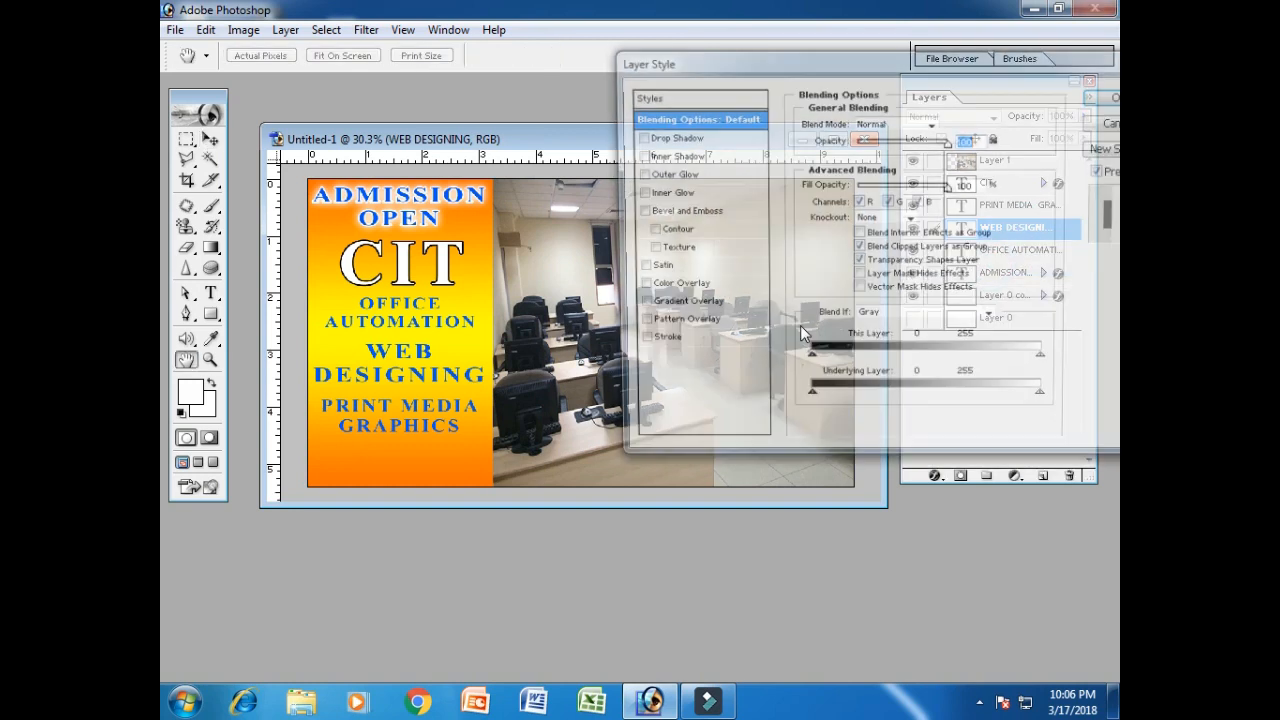
left_click(700, 343)
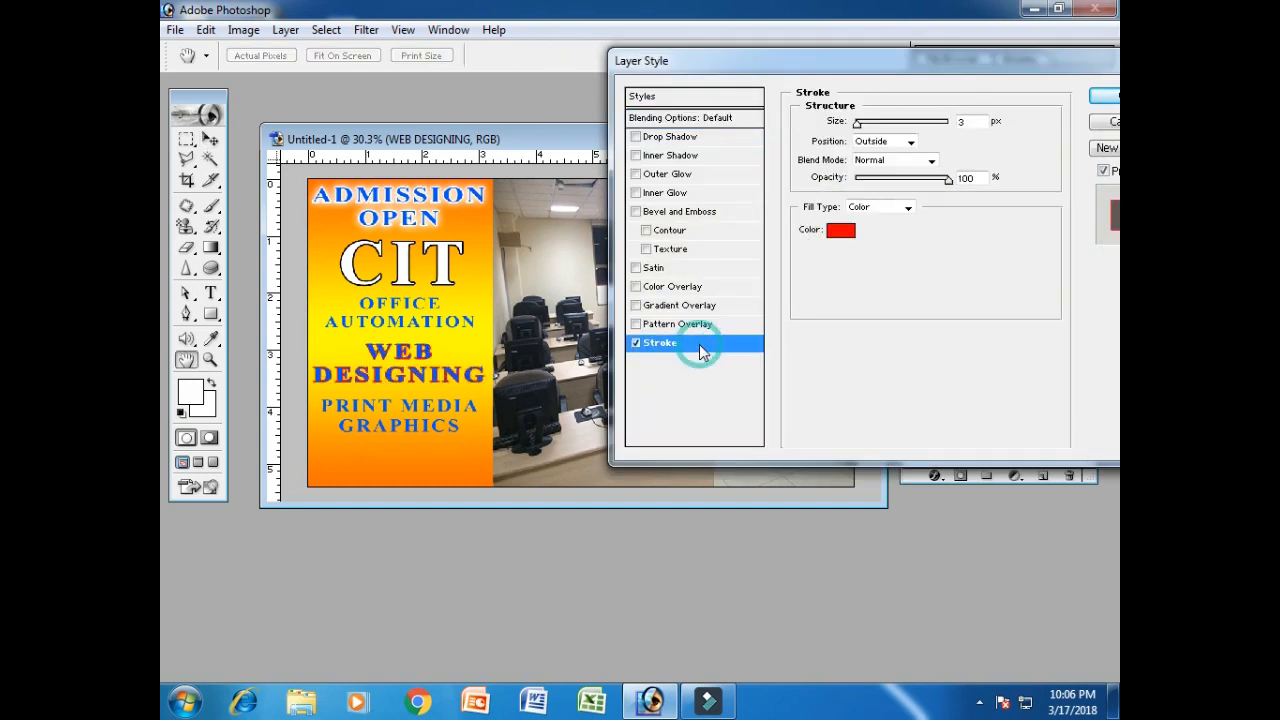
left_click(1105, 97)
right_click(1007, 233)
left_click(992, 260)
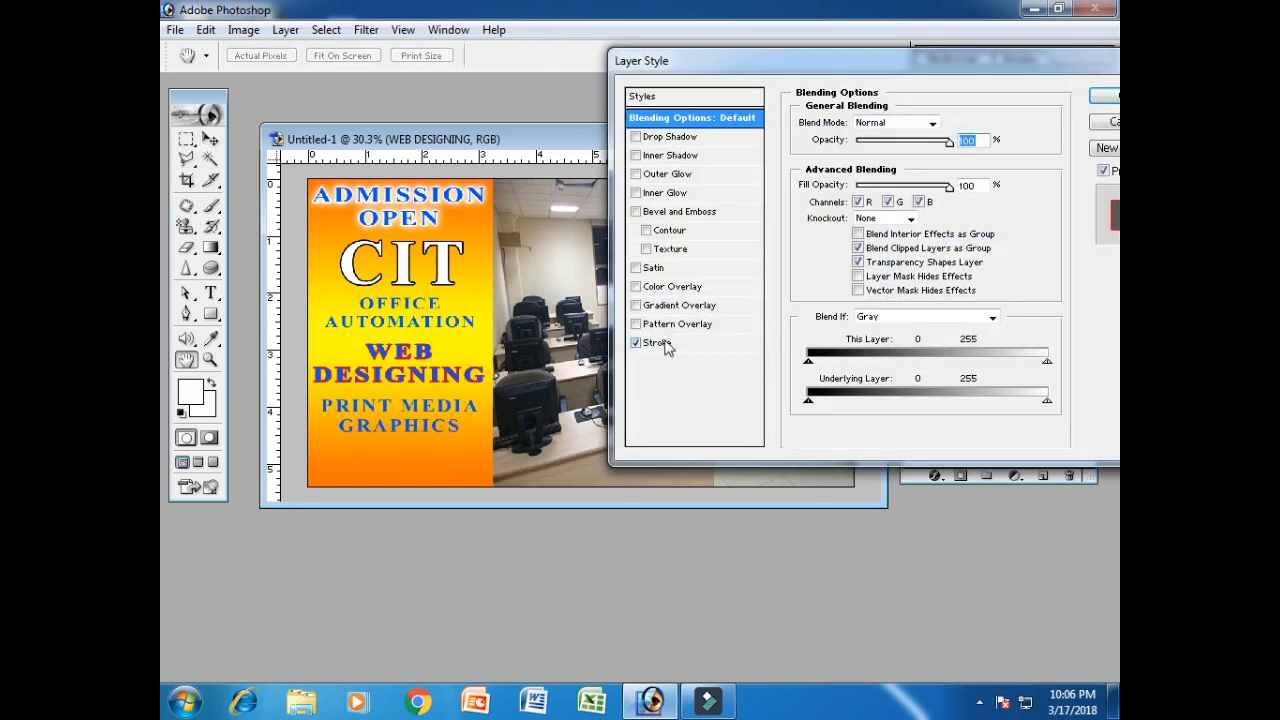
left_click(680, 343)
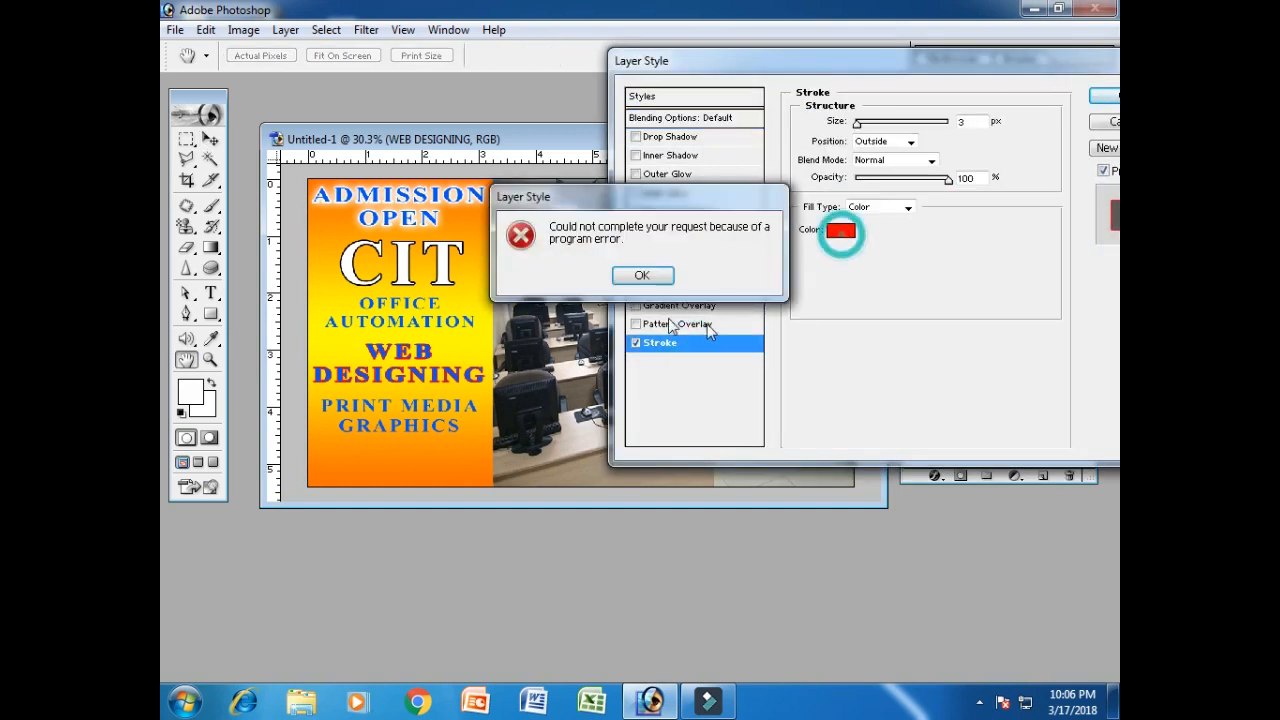
left_click(642, 276)
left_click(838, 231)
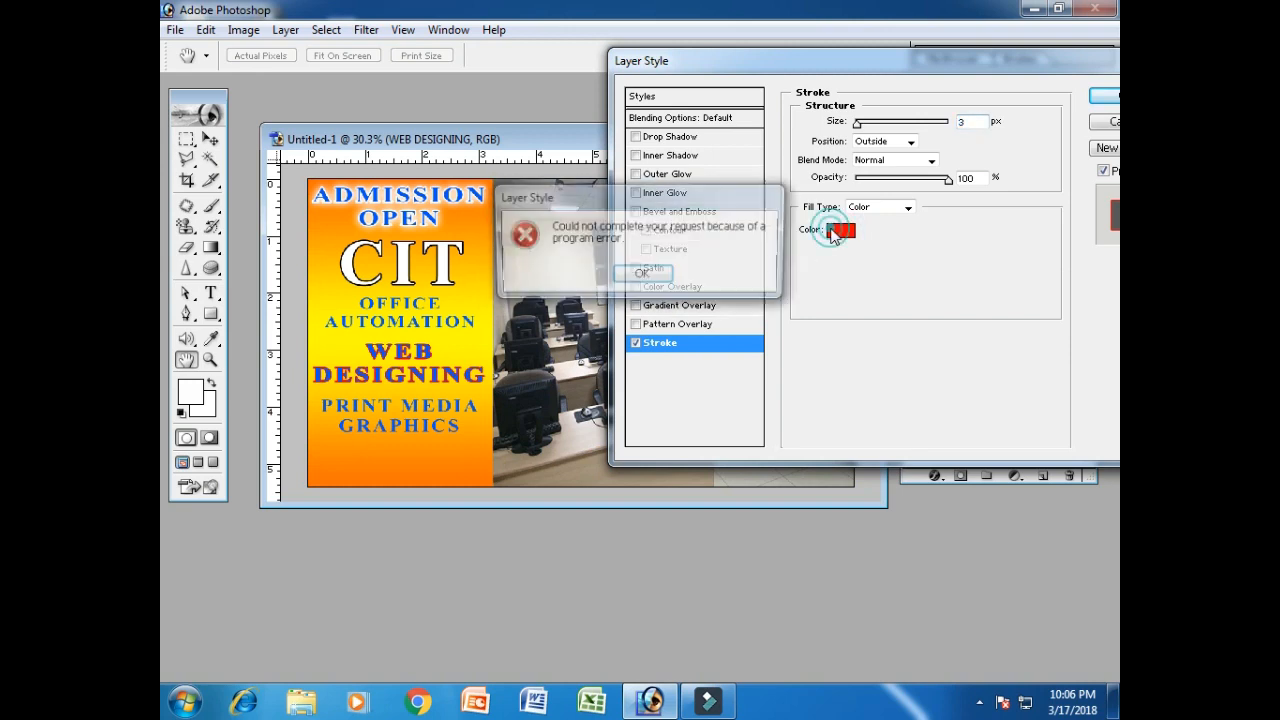
left_click(634, 279)
left_click(1104, 96)
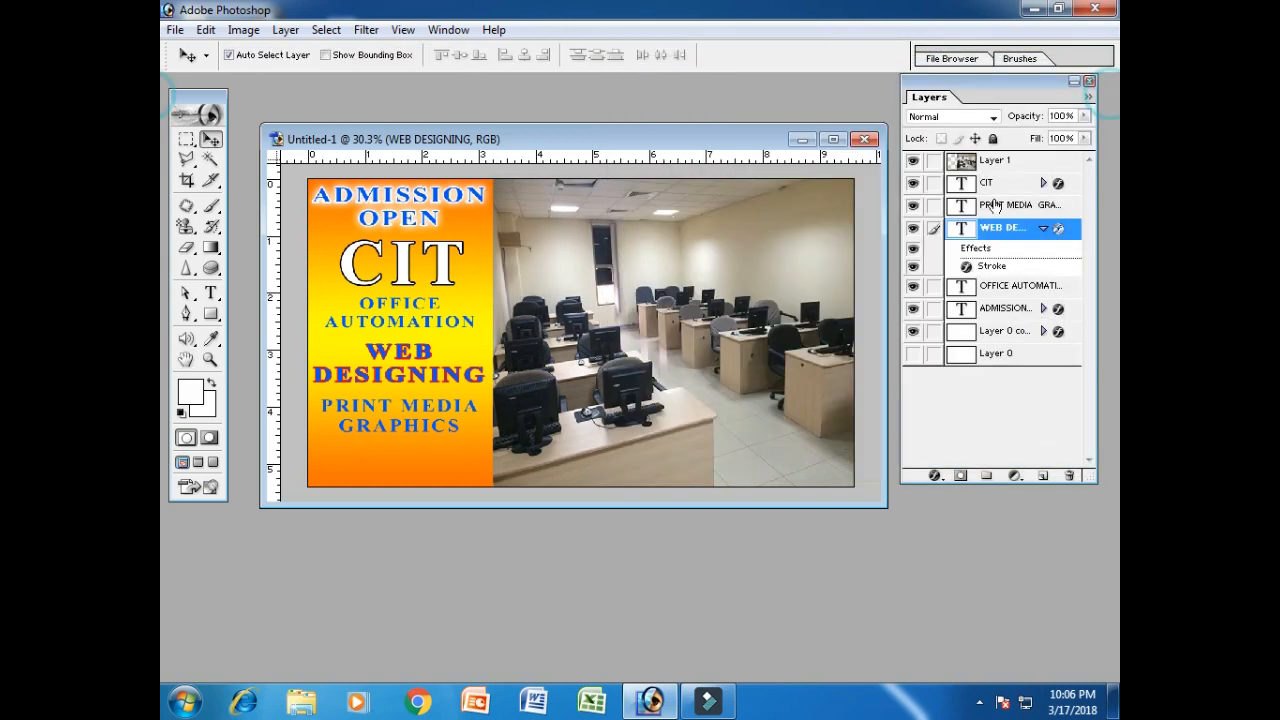
left_click(1045, 231)
Apply the 3 px red Stroke to the OFFICE AUTOMATION heading.
right_click(1012, 255)
left_click(962, 280)
left_click(720, 344)
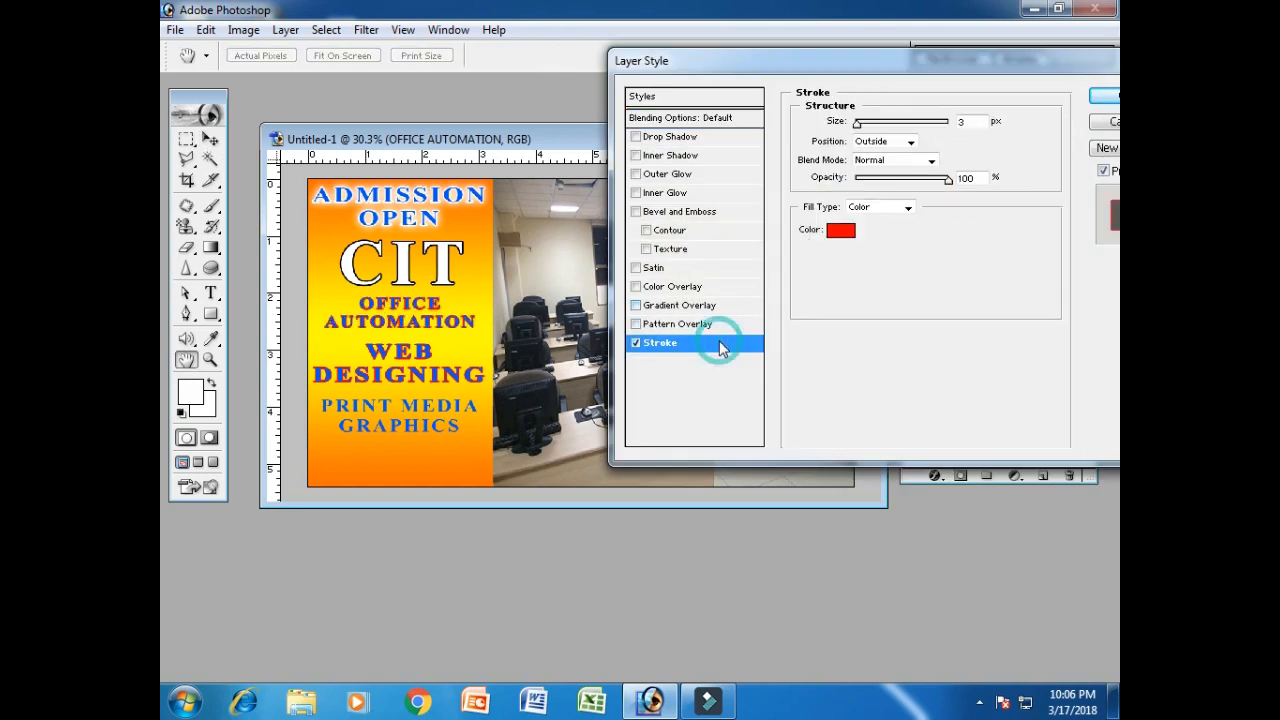
left_click(1104, 96)
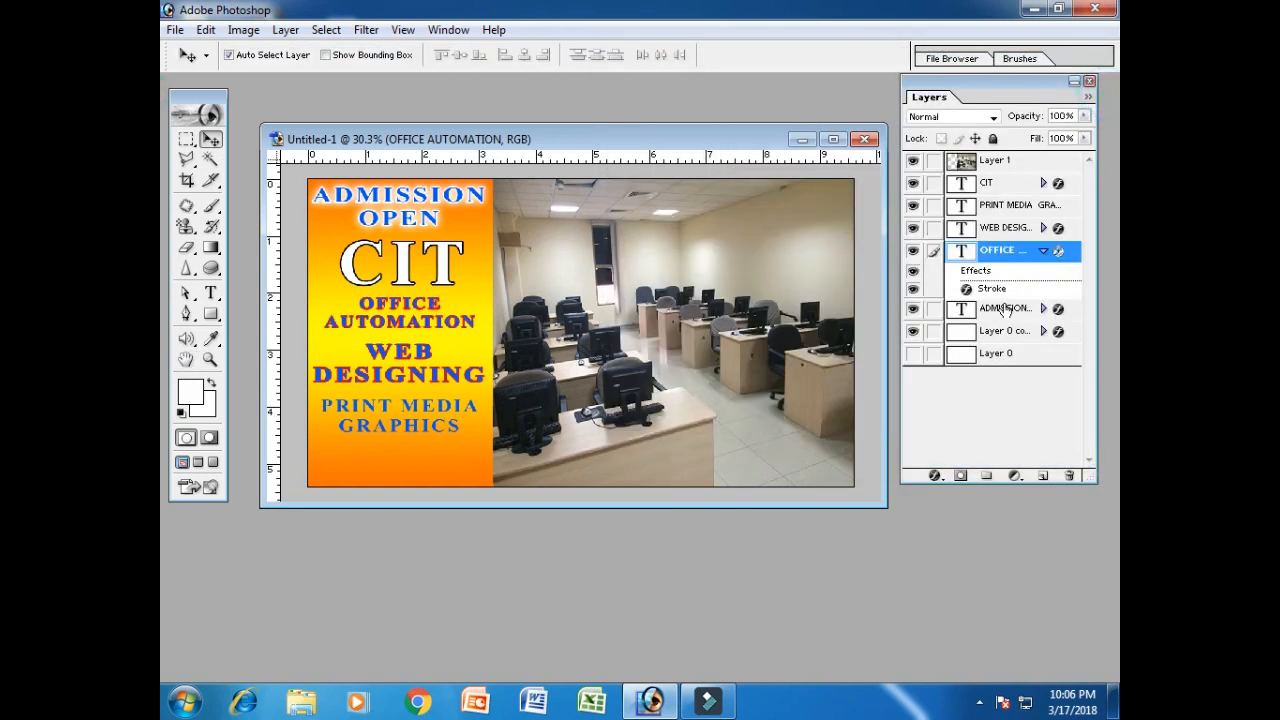
left_click(1043, 251)
Apply the 3 px red Stroke to PRINT MEDIA GRAPHICS, then show and select Layer 0.
left_click(1005, 205)
right_click(1010, 206)
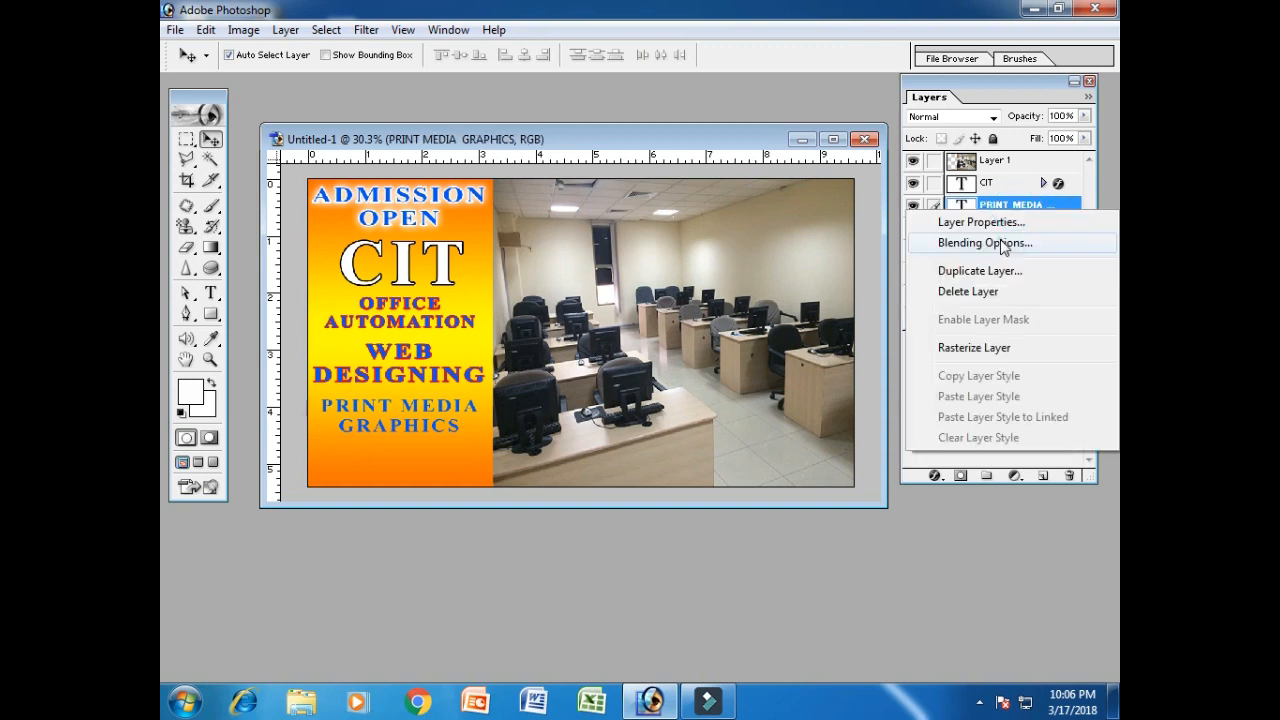
left_click(1000, 242)
left_click(729, 344)
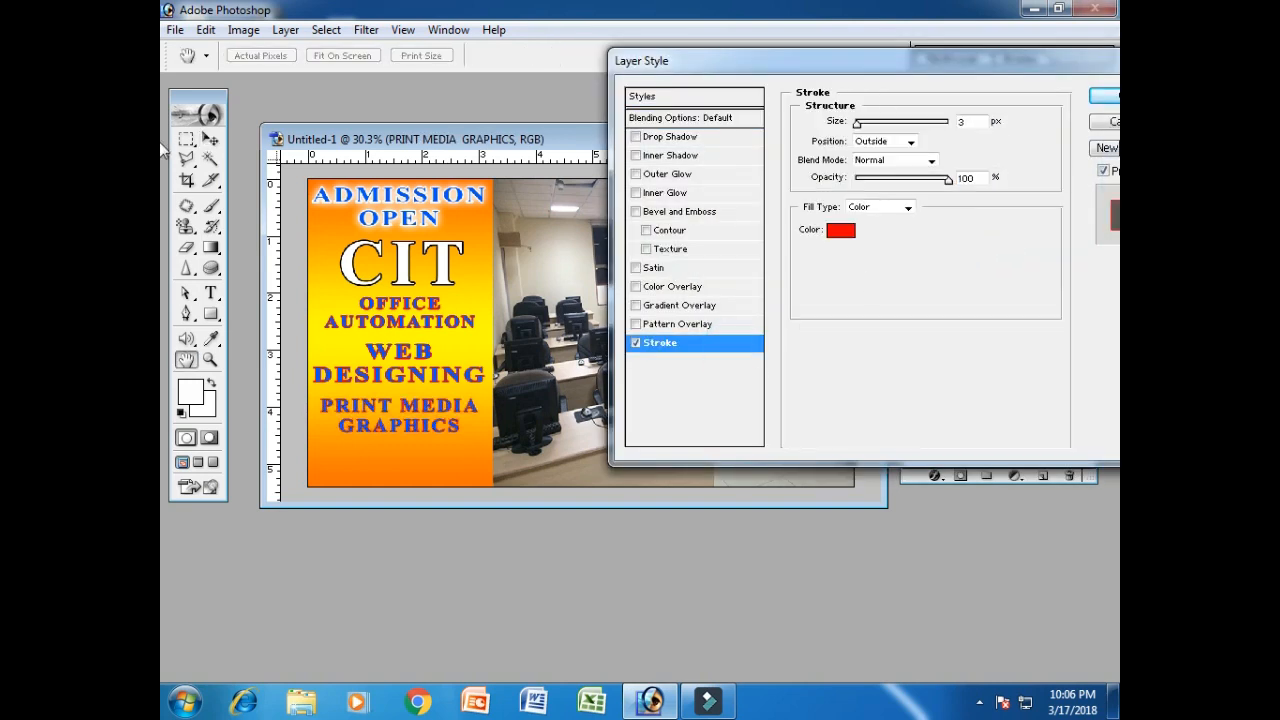
left_click(1102, 95)
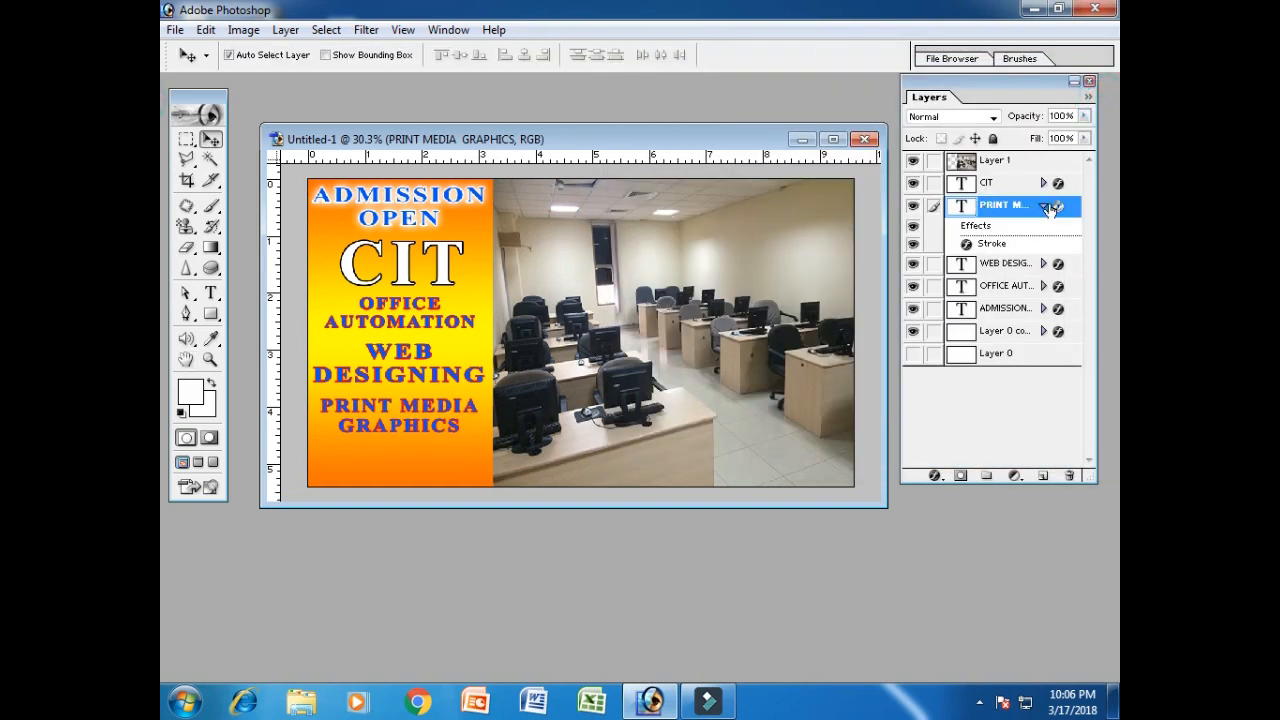
left_click(1044, 206)
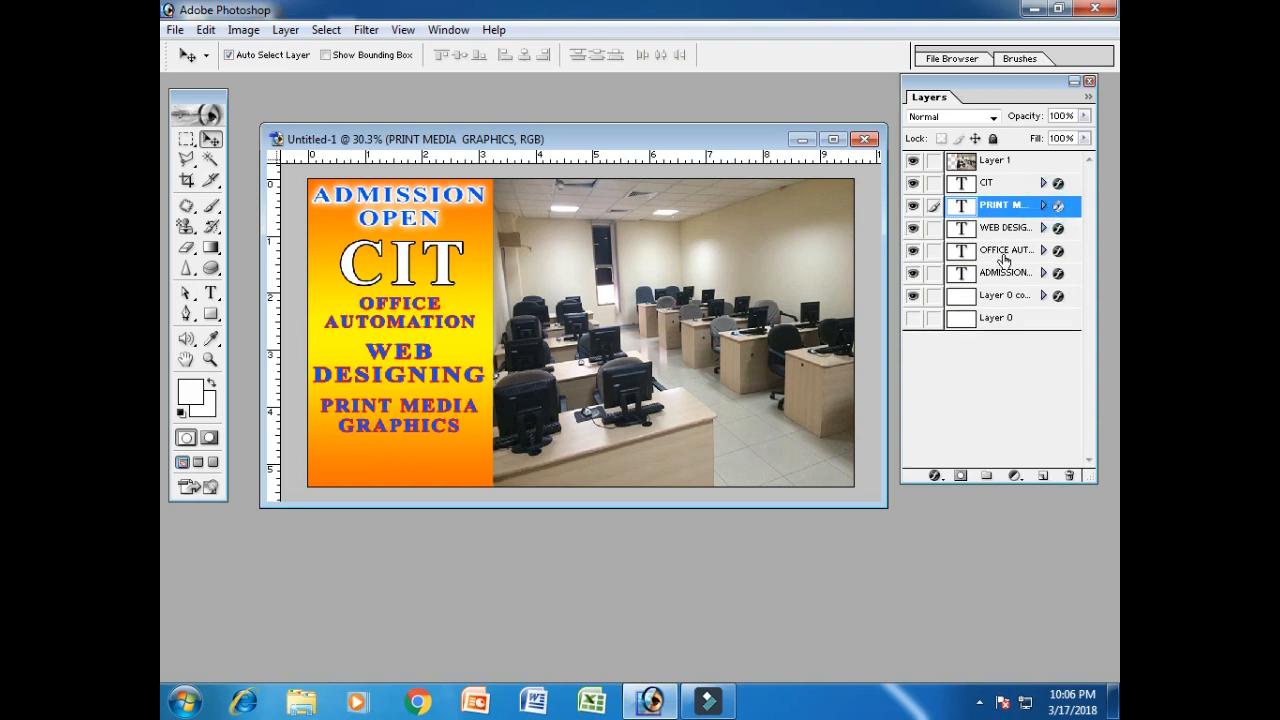
left_click(1001, 319)
left_click(912, 318)
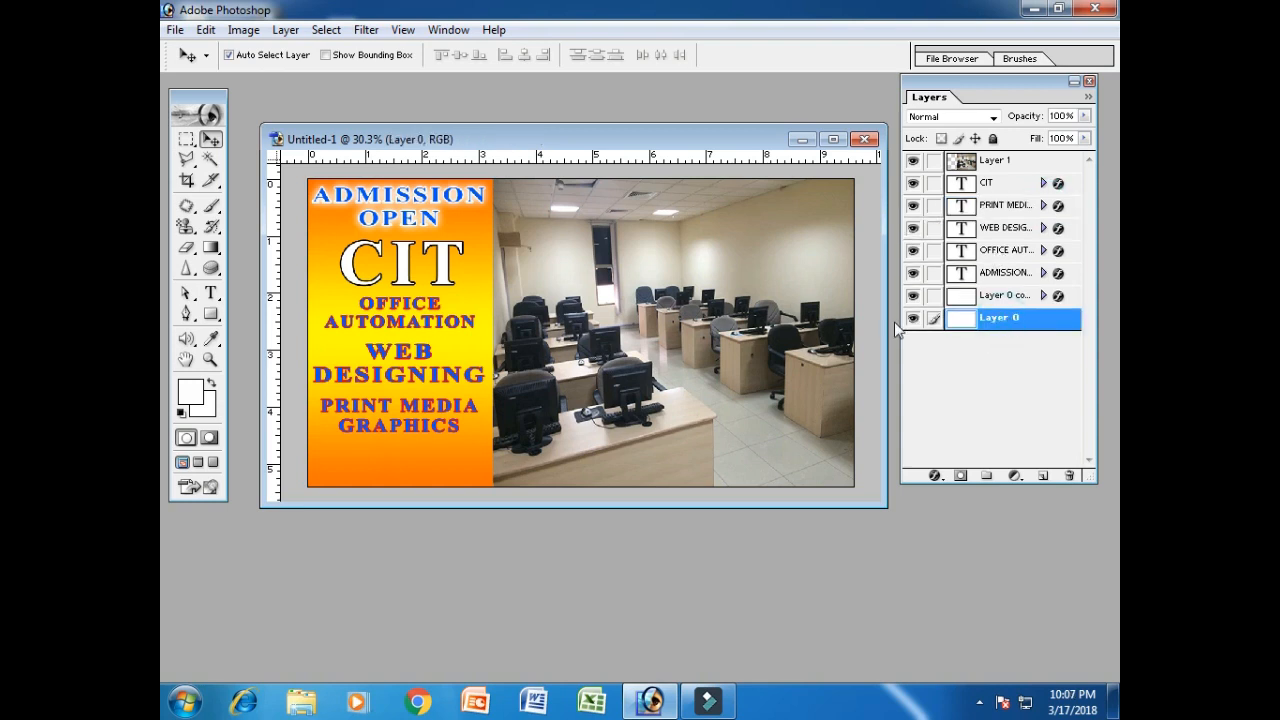
Above Layer 1, draw a white rectangle (Shape 1) spanning the flyer's bottom edge.
left_click(1020, 162)
left_click(211, 313)
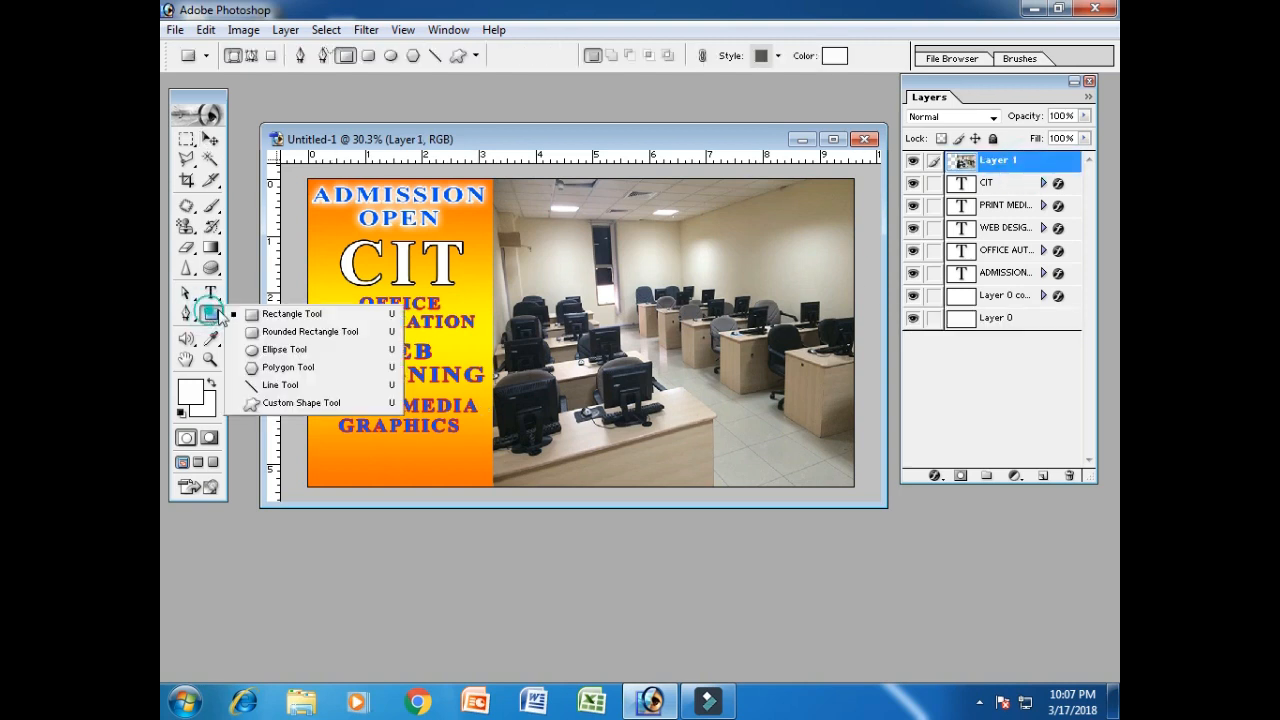
left_click(274, 316)
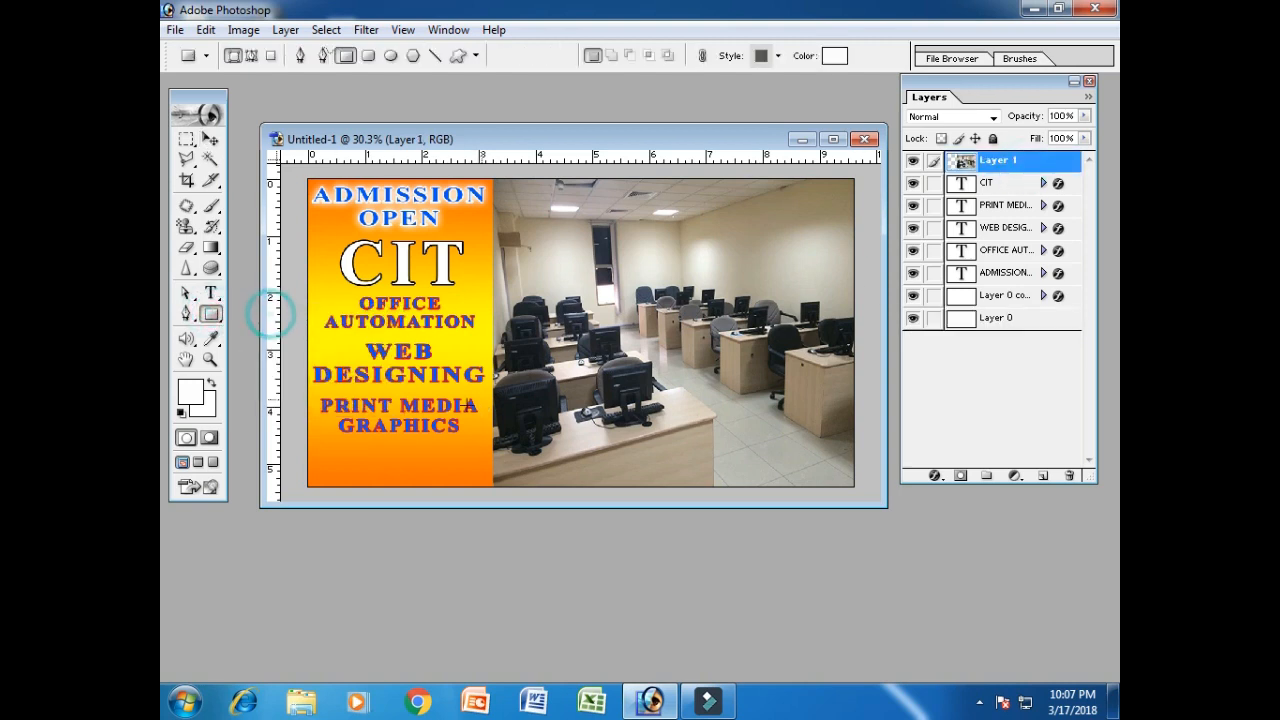
left_click_drag(307, 442, 855, 486)
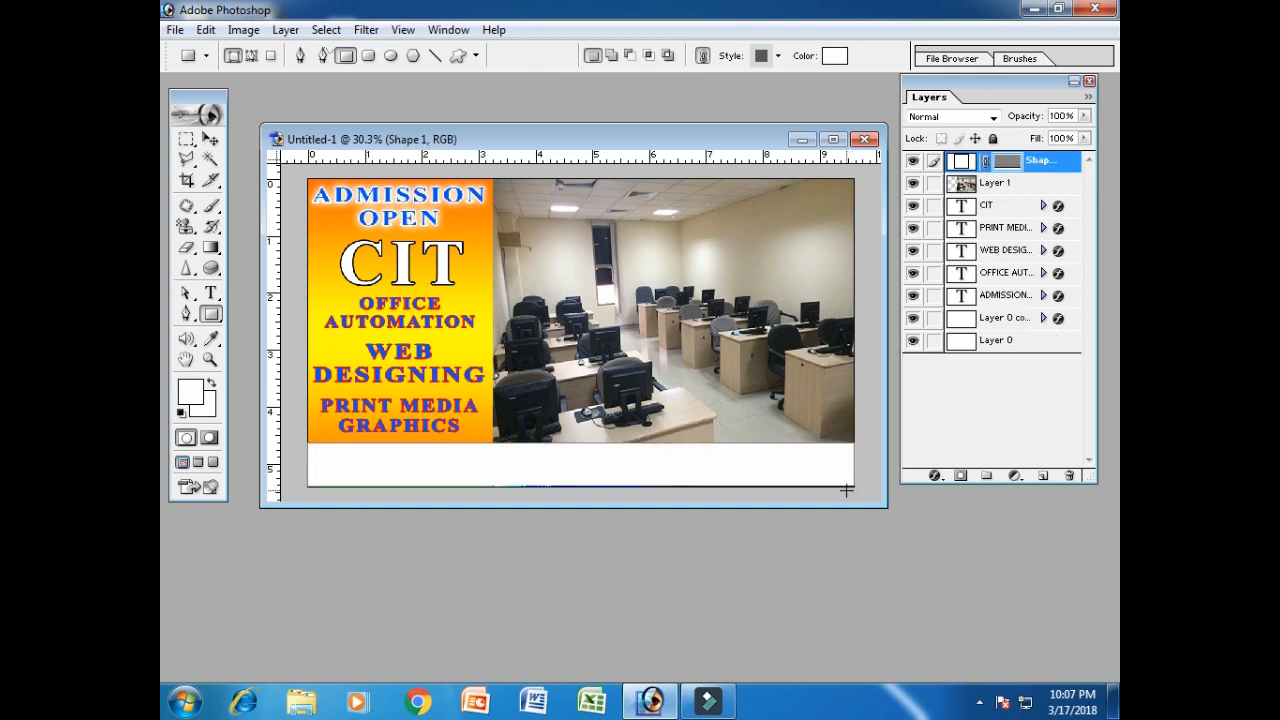
left_click(211, 141)
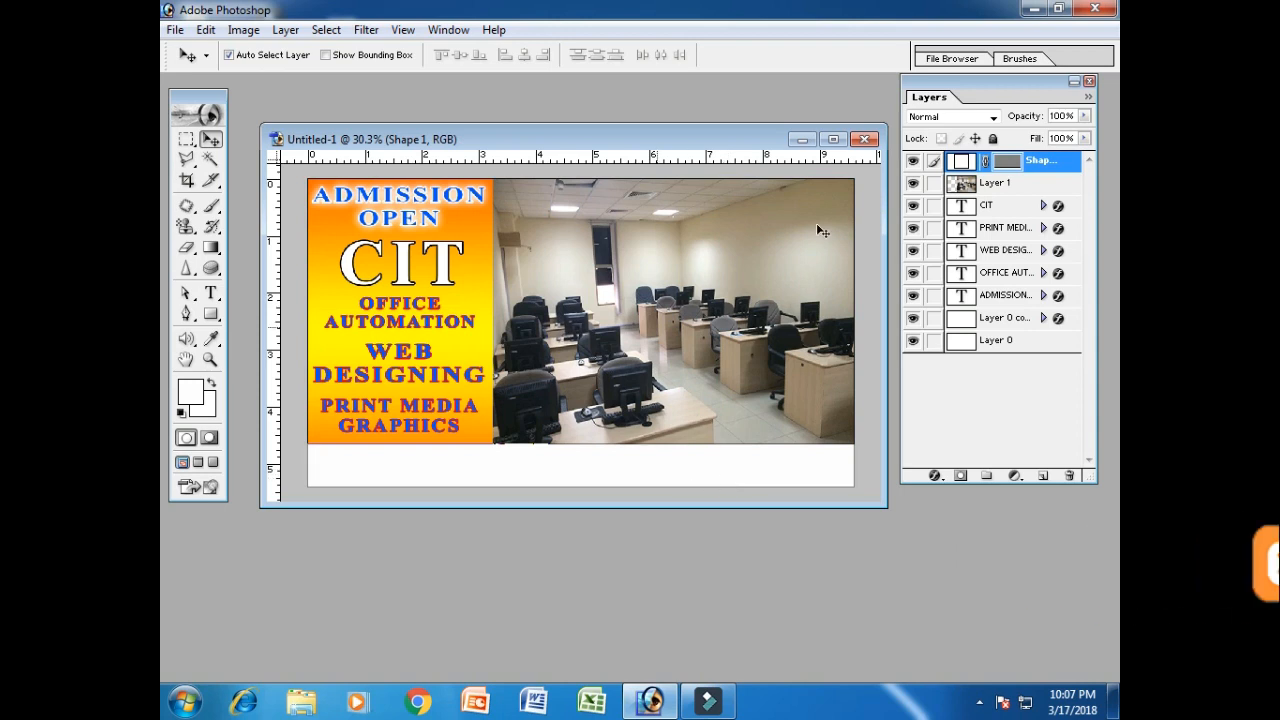
Create the blue EXPERTS INN text layer in the bottom strip and move it to the top.
right_click(1002, 296)
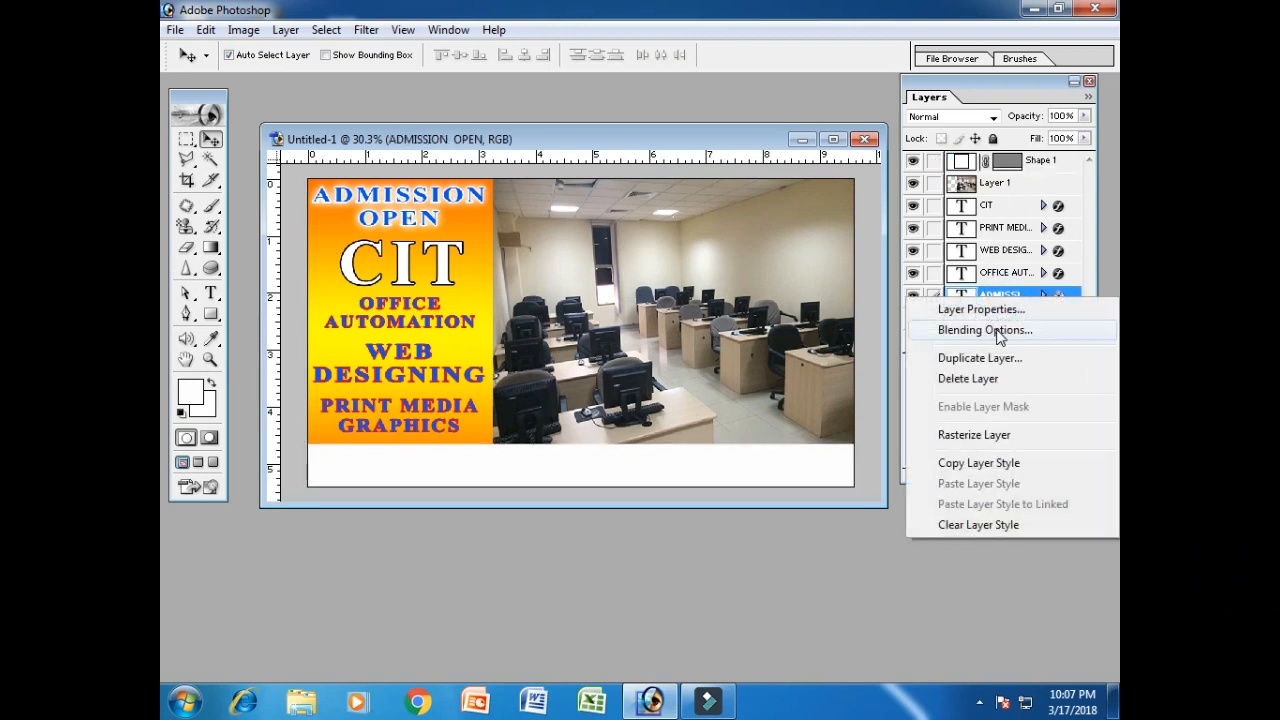
left_click(998, 357)
left_click(822, 330)
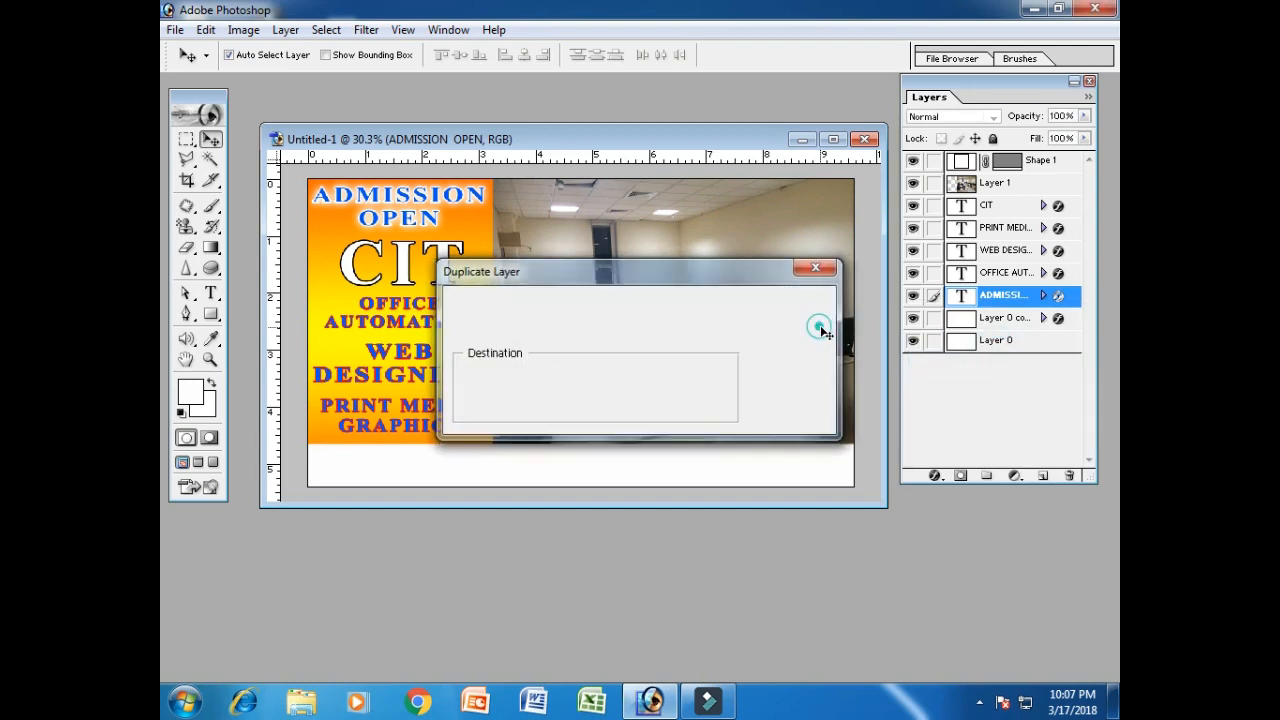
left_click(210, 293)
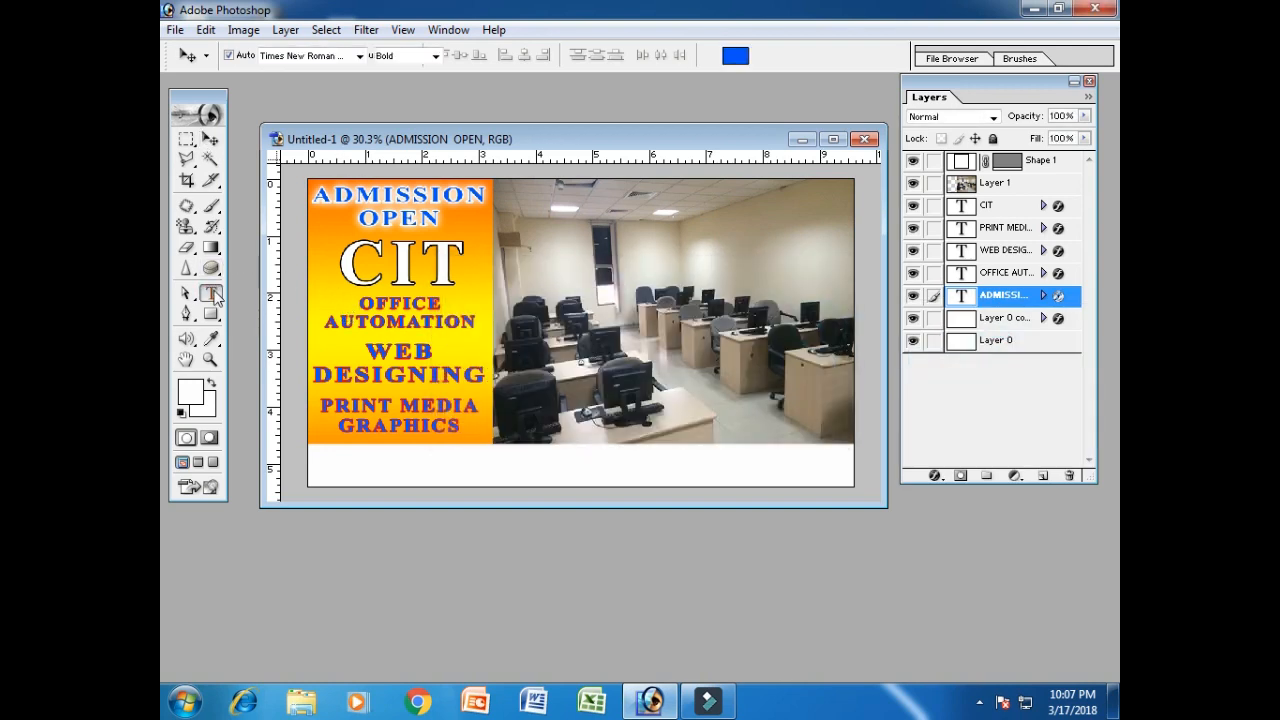
left_click(325, 473)
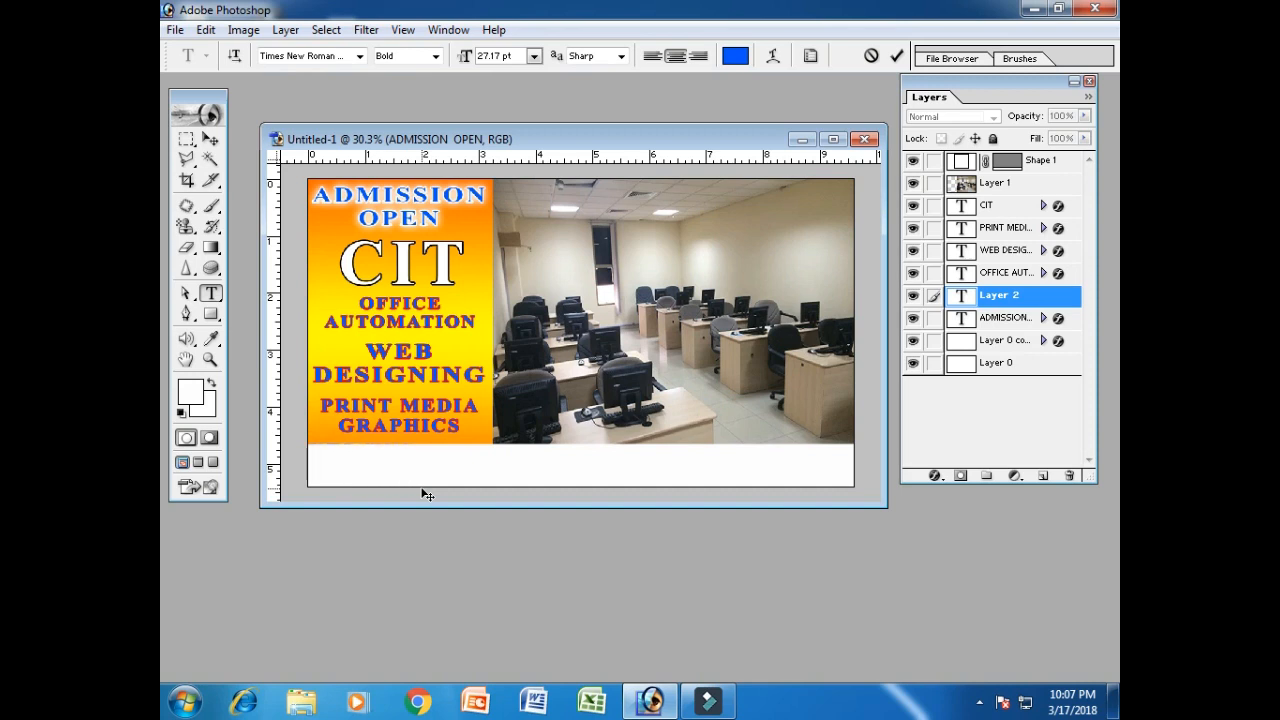
left_click(209, 140)
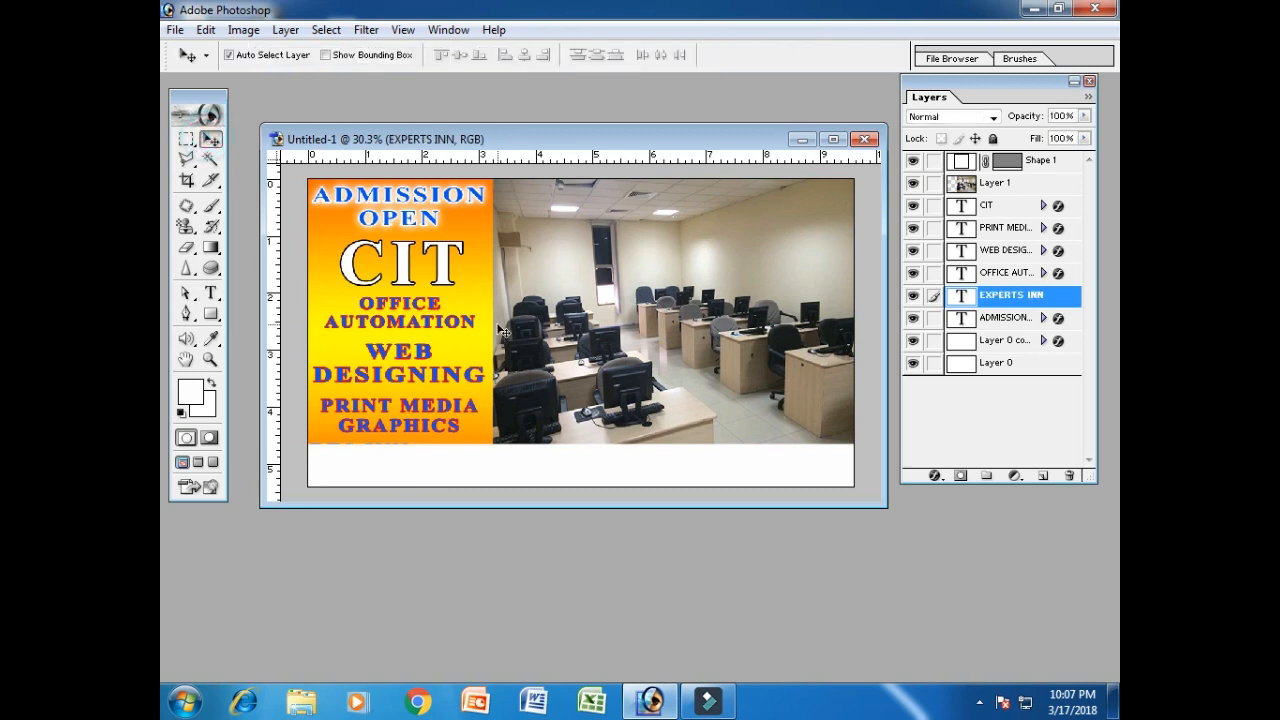
left_click_drag(996, 300, 992, 157)
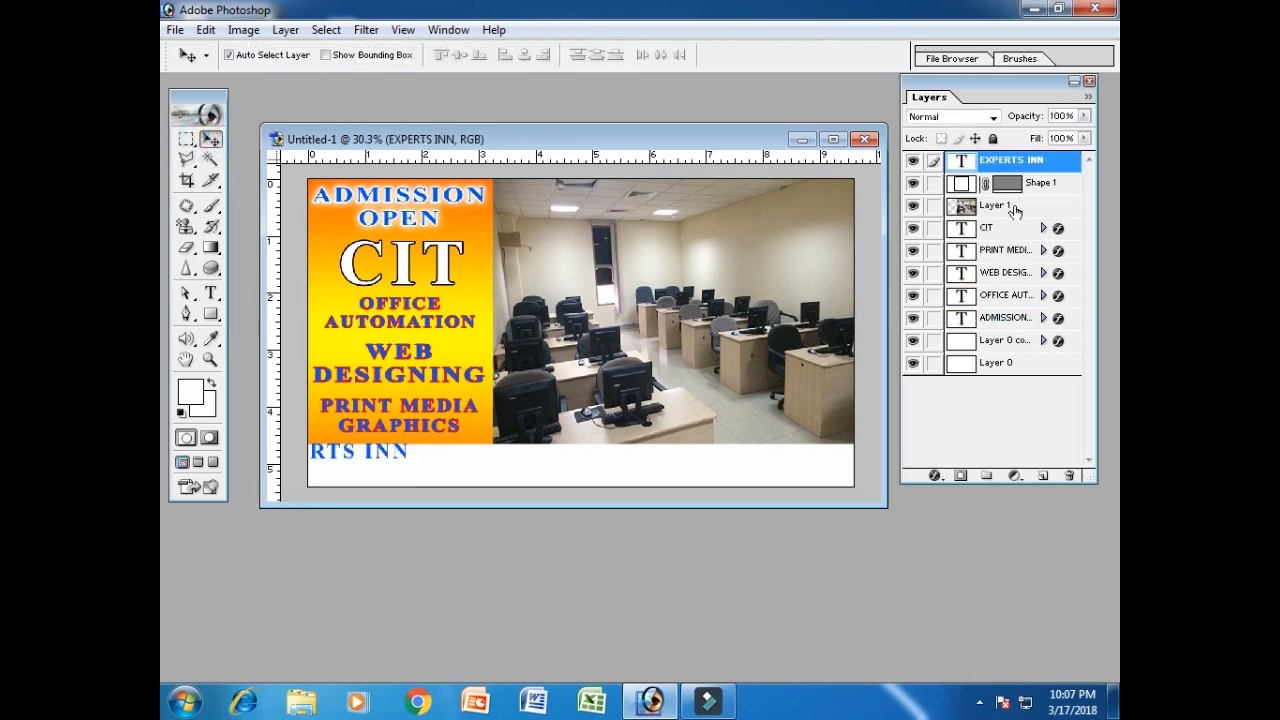
Nudge EXPERTS INN into the white strip and enlarge it with Free Transform.
key("shift+Right")
key("shift+Right")
key("shift+Right")
key("shift+Right")
key("shift+Right")
key("shift+Right")
key("shift+Right")
key("shift+Right")
key("shift+Right")
key("shift+Right")
key("shift+Right")
key("shift+Right")
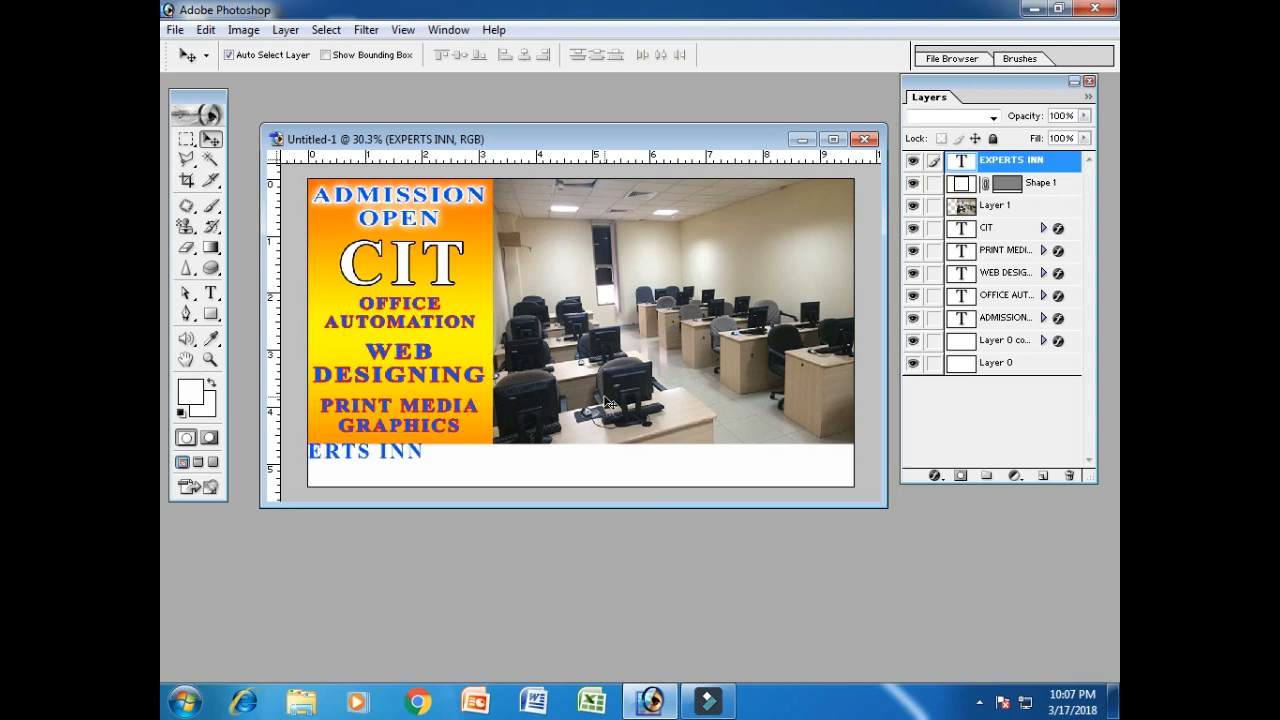
key("shift+Right")
key("shift+Right")
key("shift+Right")
key("shift+Right")
key("shift+Right")
key("shift+Right")
key("shift+Right")
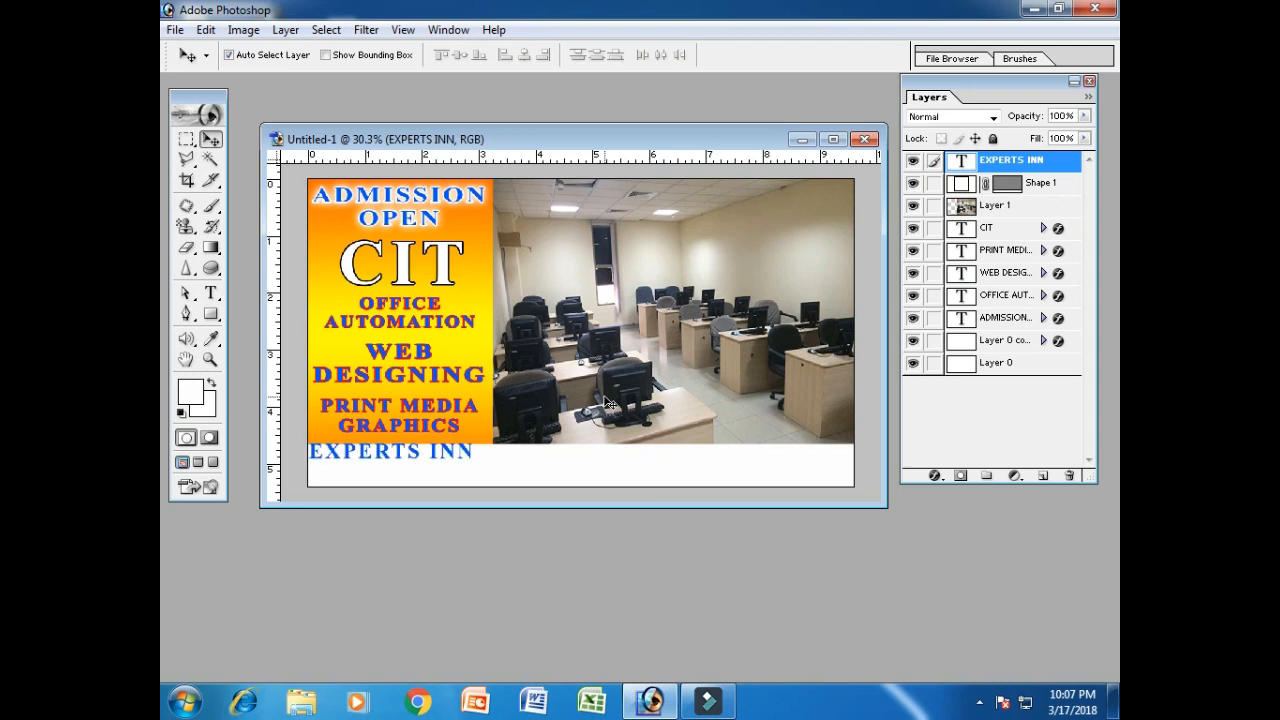
key("shift+Down")
key("shift+Down")
key("shift+Down")
key("shift+Down")
key("shift+Left")
key("shift+Left")
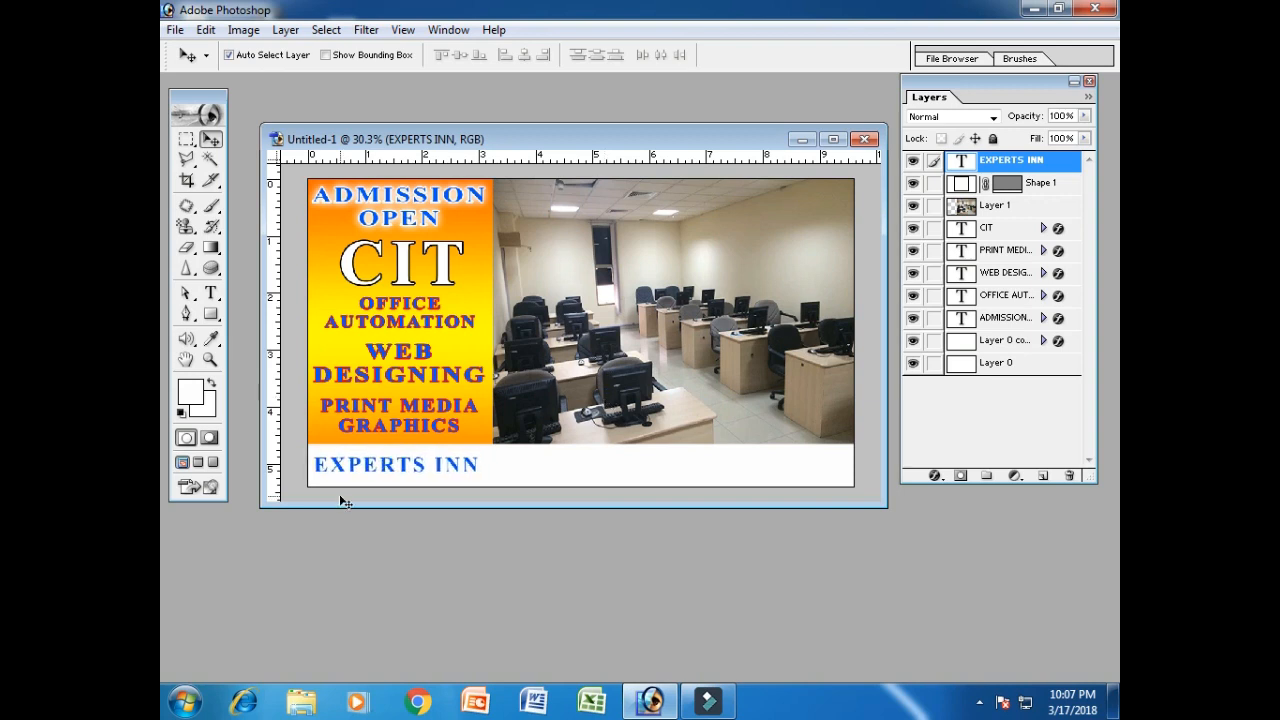
key("ctrl+t")
left_click_drag(481, 462, 632, 450)
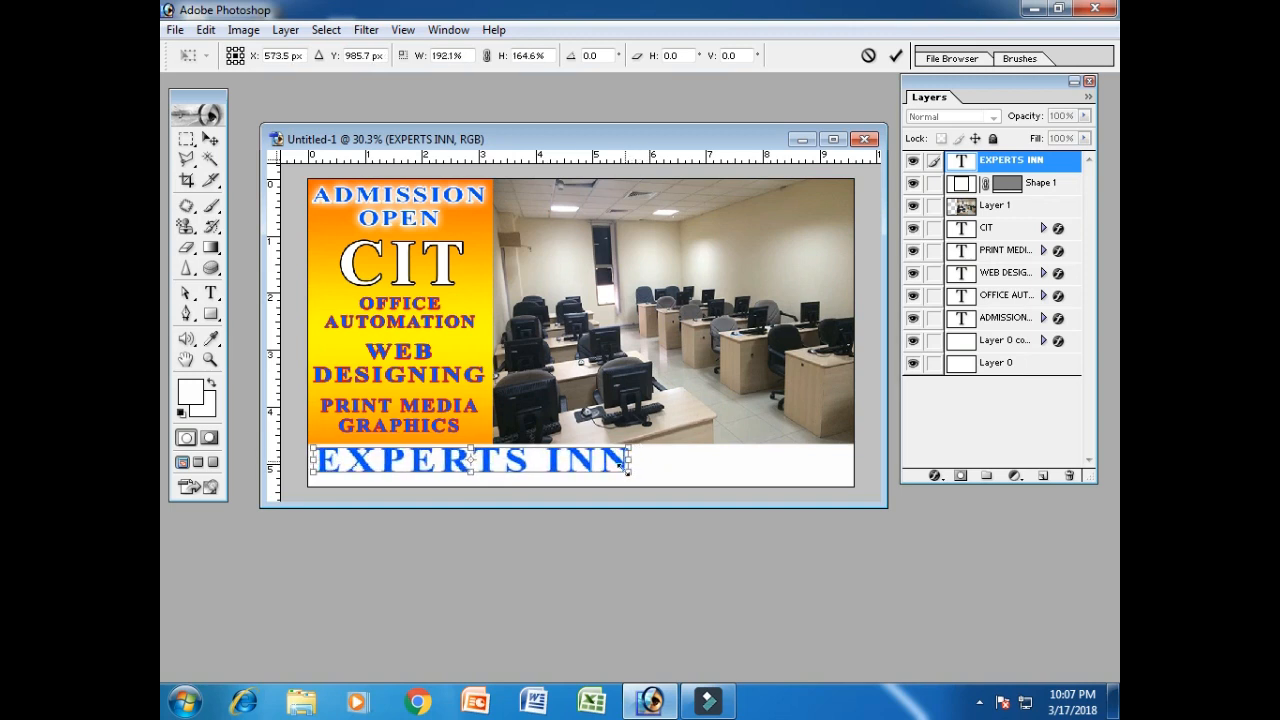
left_click_drag(466, 472, 466, 478)
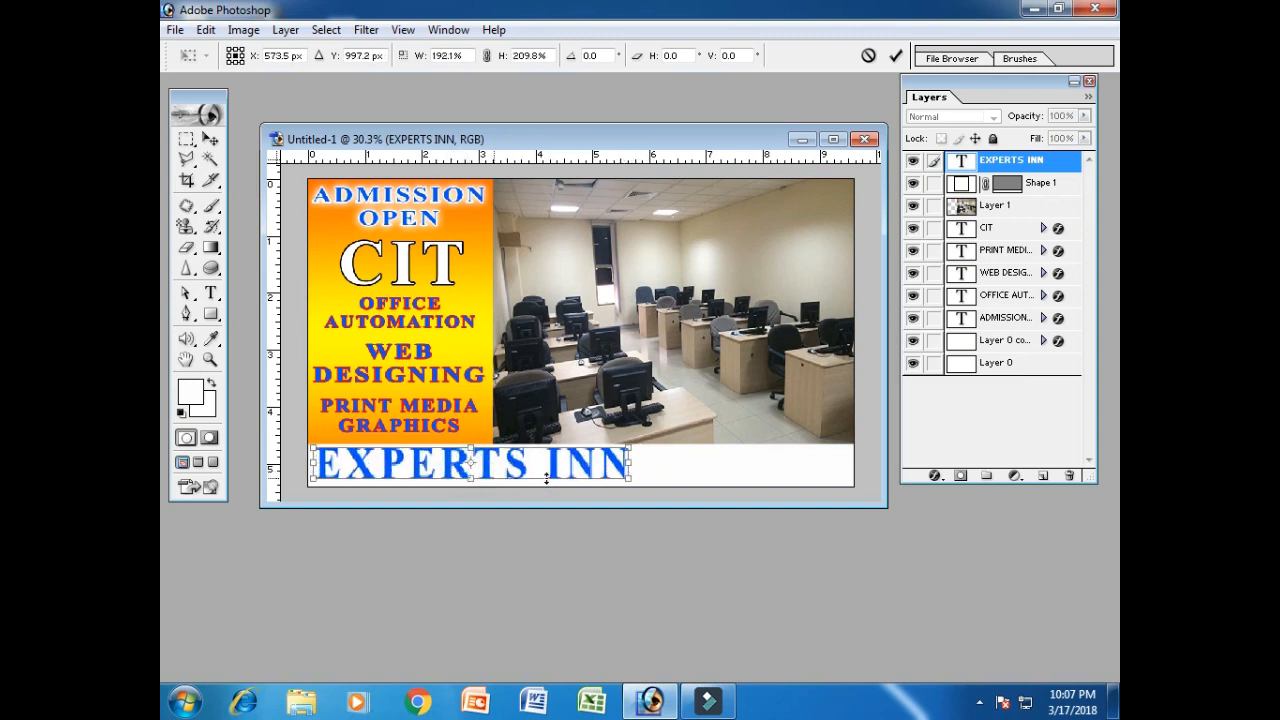
left_click_drag(630, 463, 592, 462)
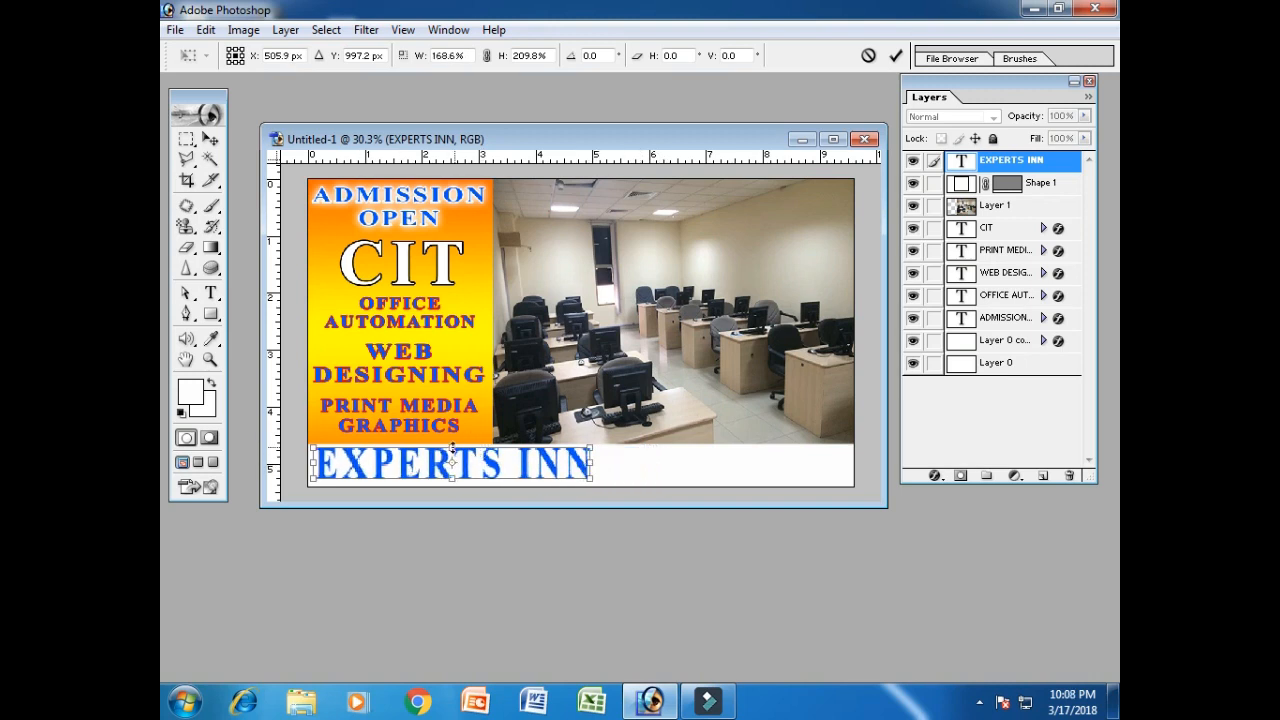
key("Return")
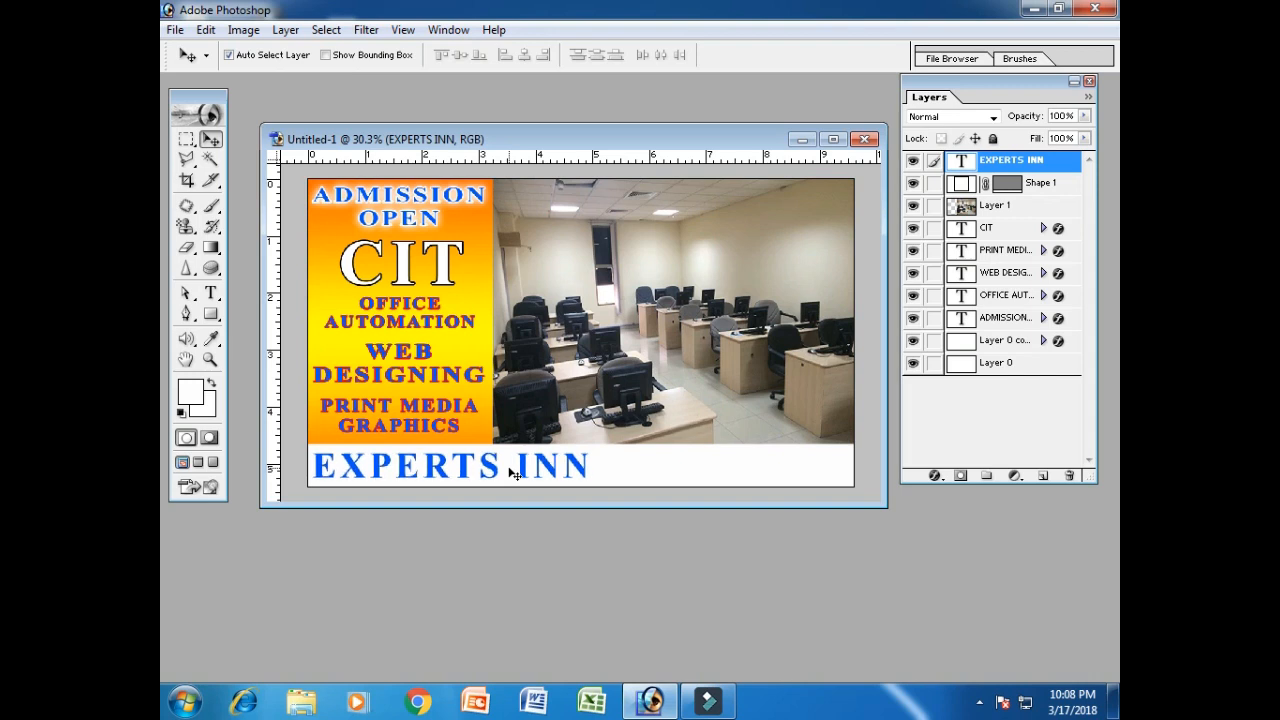
Append '...' and the contact phone number after EXPERTS INN.
left_click(210, 293)
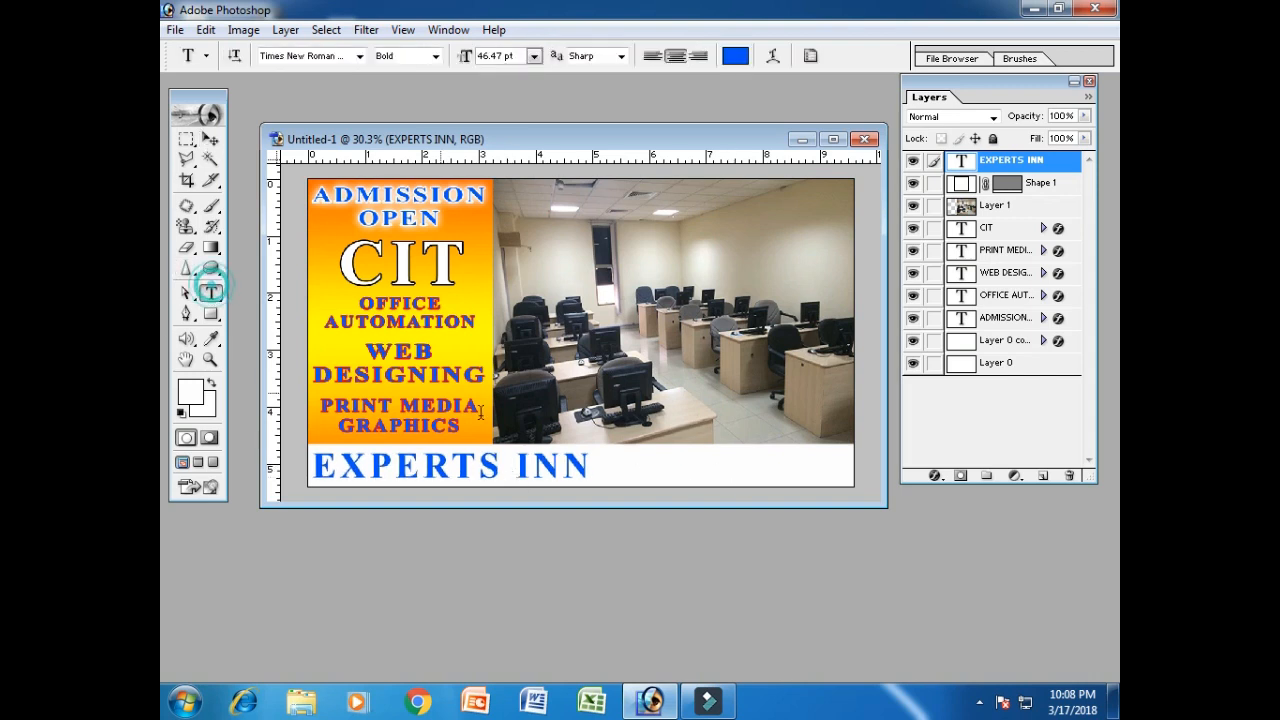
left_click(590, 468)
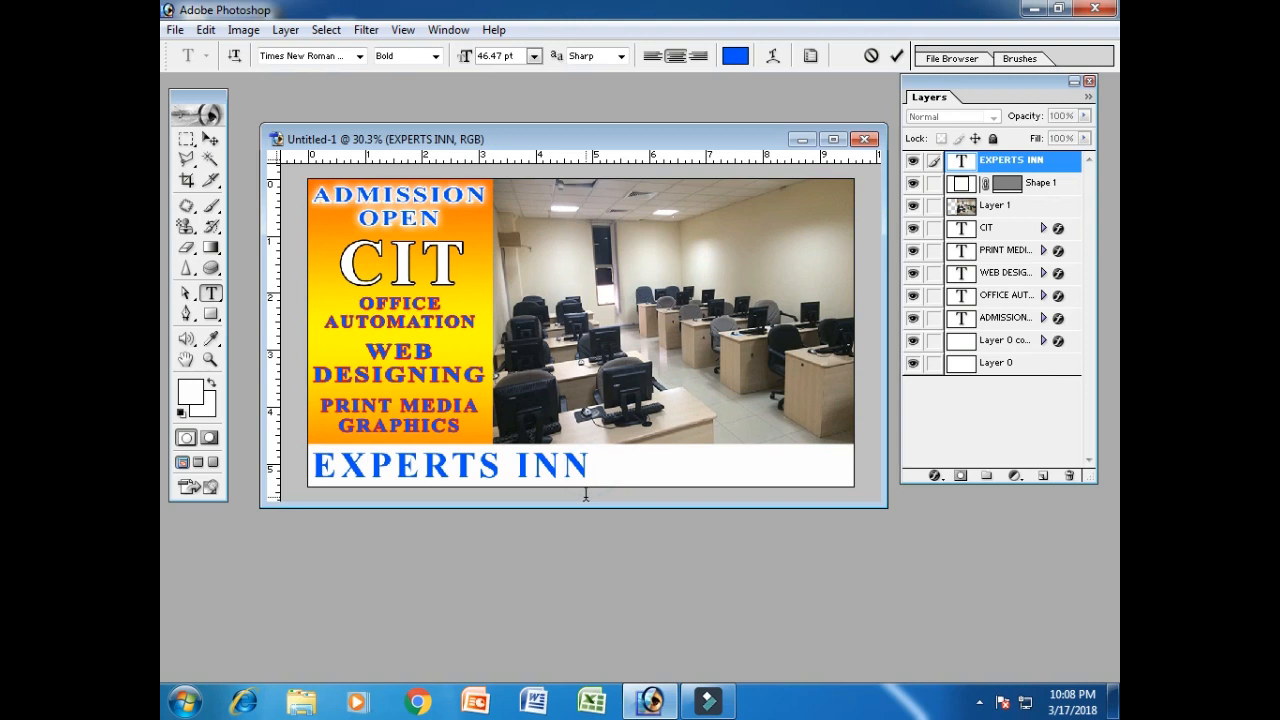
type("...")
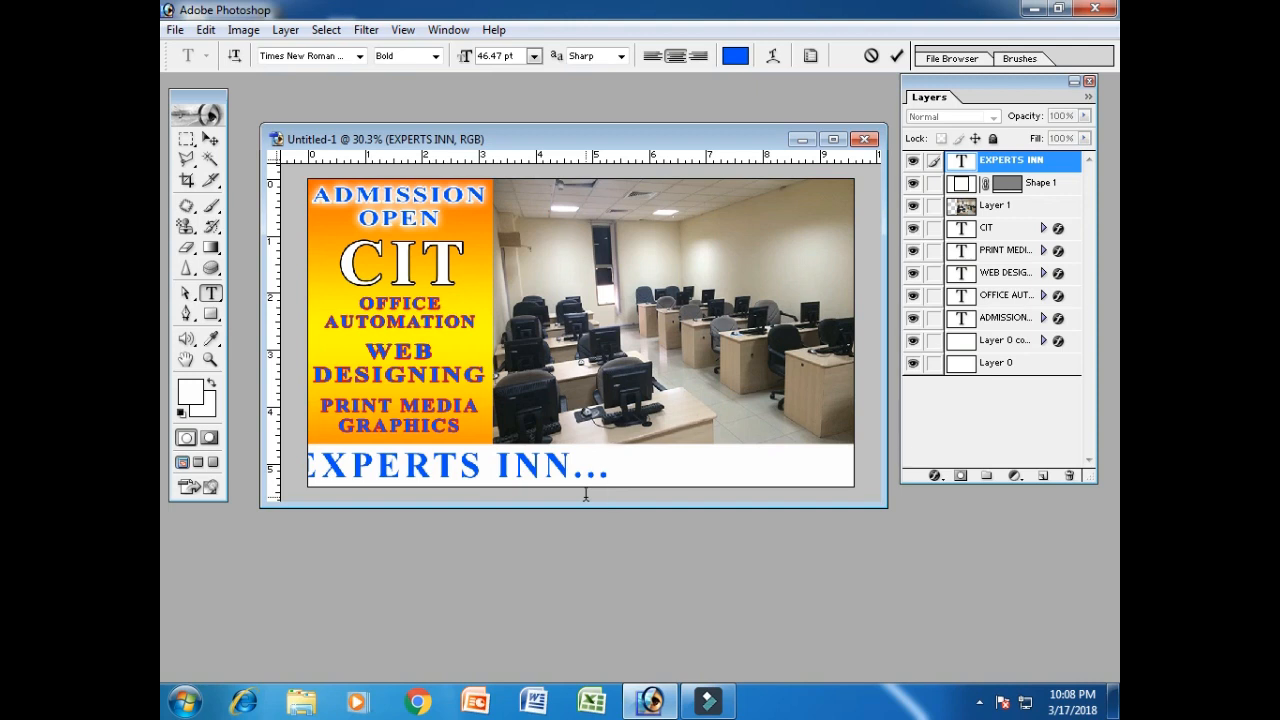
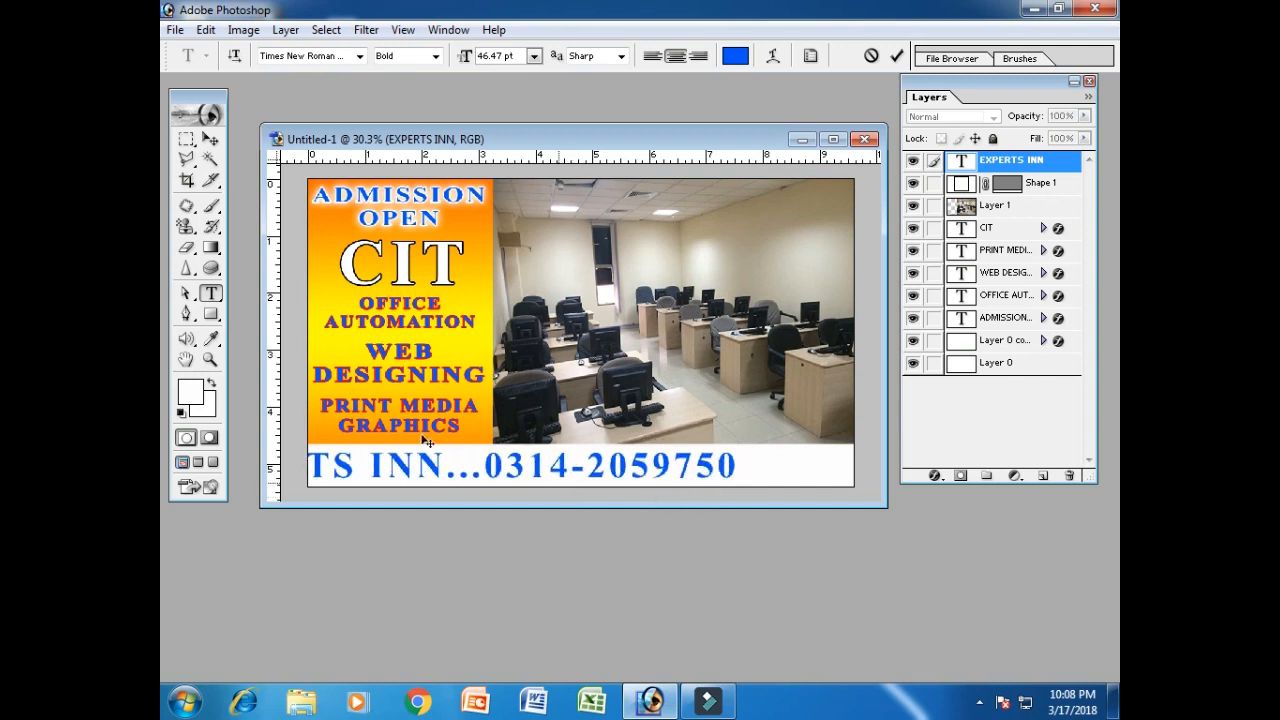
left_click(210, 138)
Centre the phone line horizontally, narrow it to fit the strip, and re-centre it.
key("ctrl+a")
left_click(524, 55)
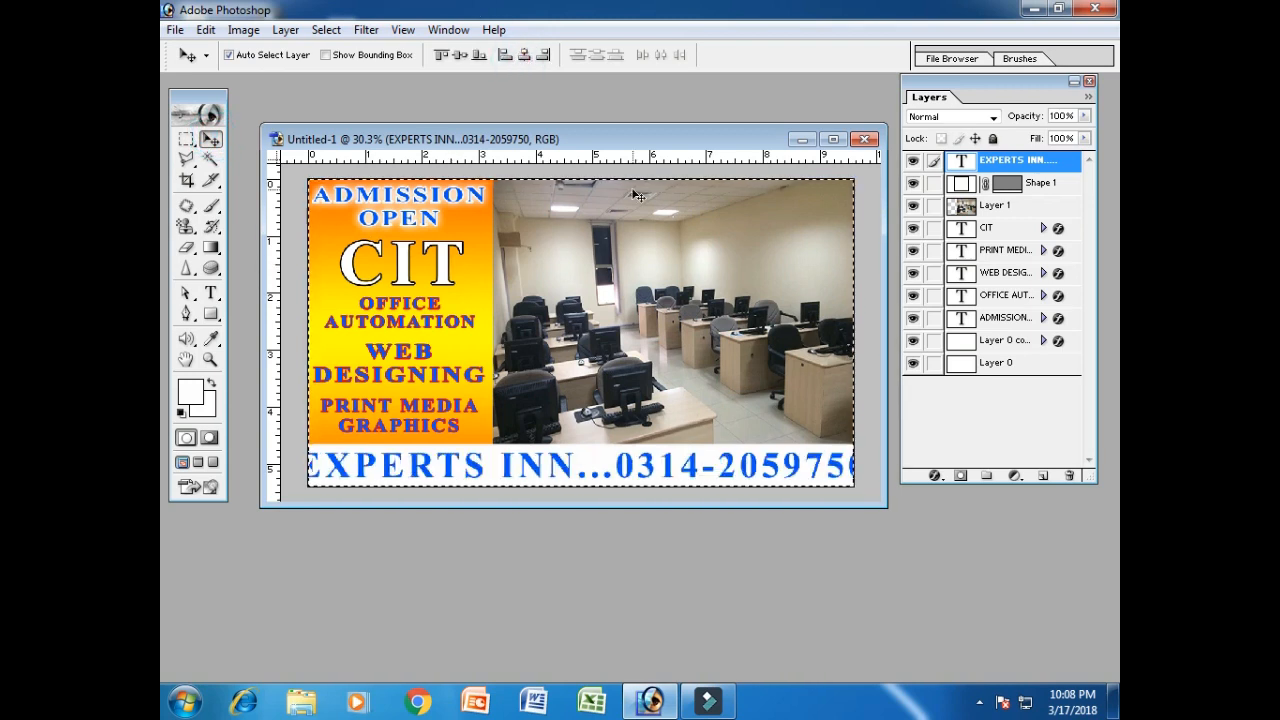
key("ctrl+d")
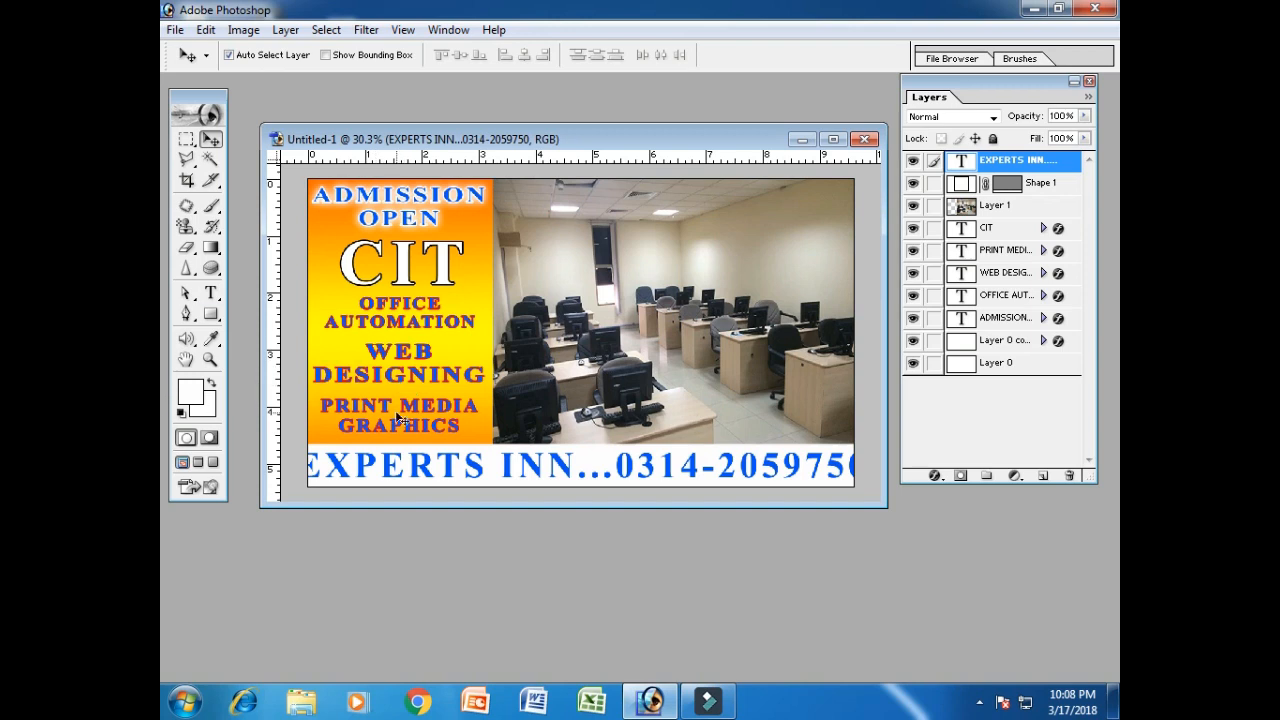
key("ctrl+t")
left_click_drag(290, 462, 311, 463)
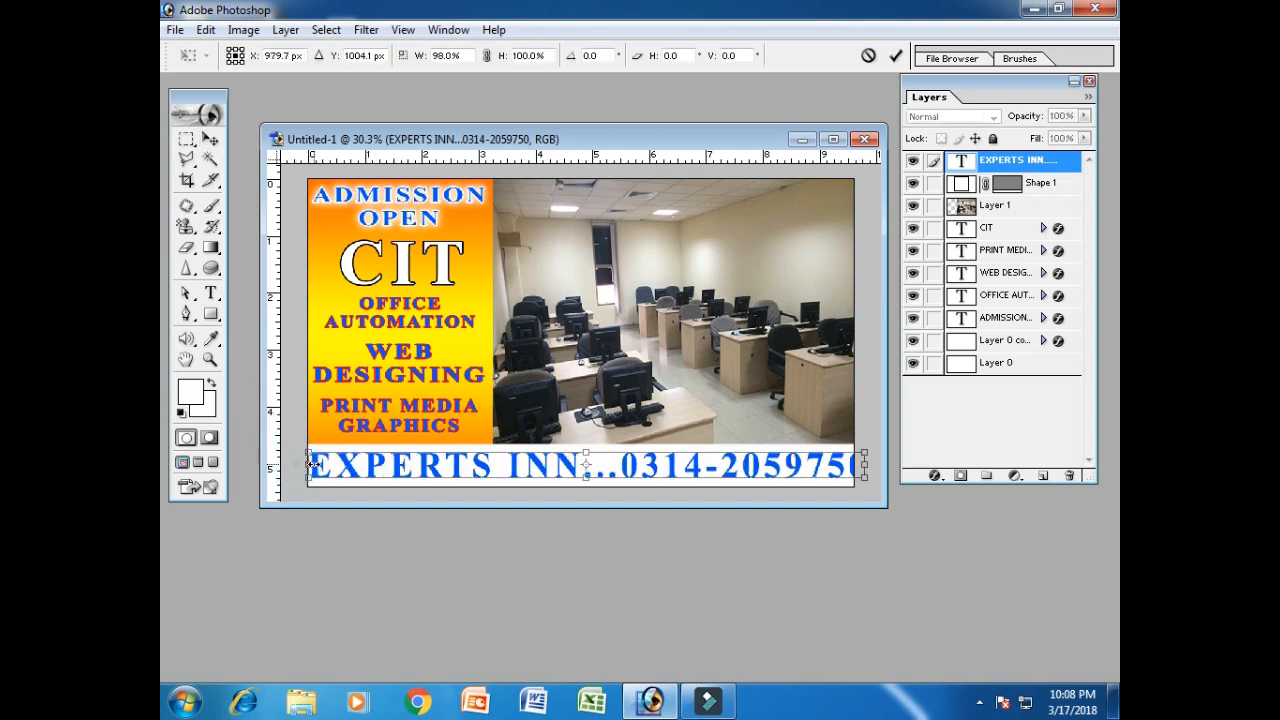
left_click_drag(862, 467, 848, 453)
key("Return")
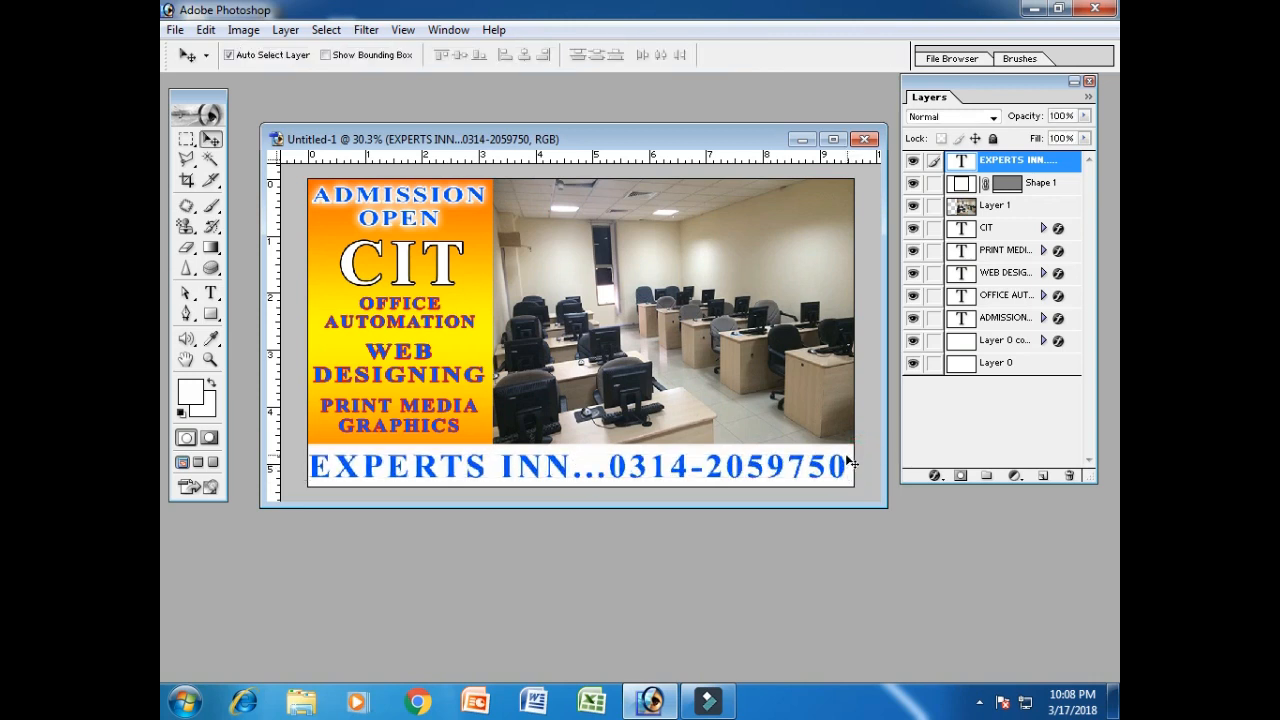
key("ctrl+a")
left_click(523, 54)
key("ctrl+d")
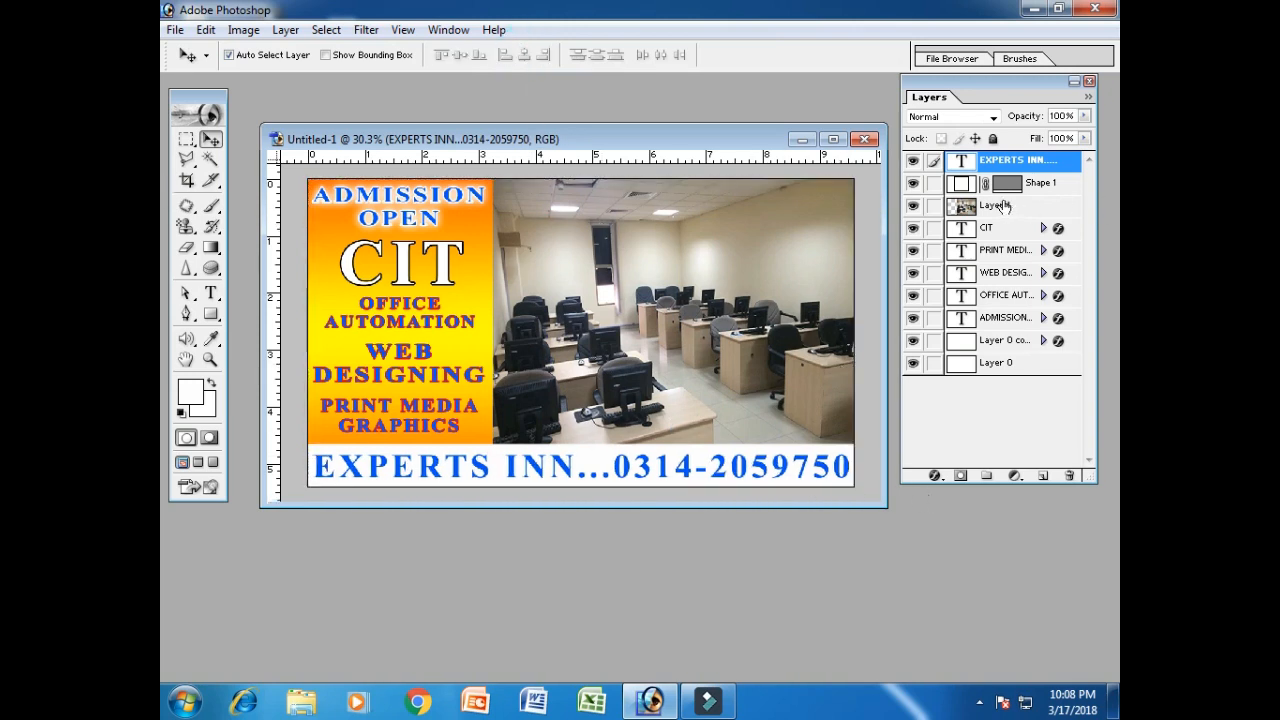
right_click(1041, 190)
left_click(1028, 216)
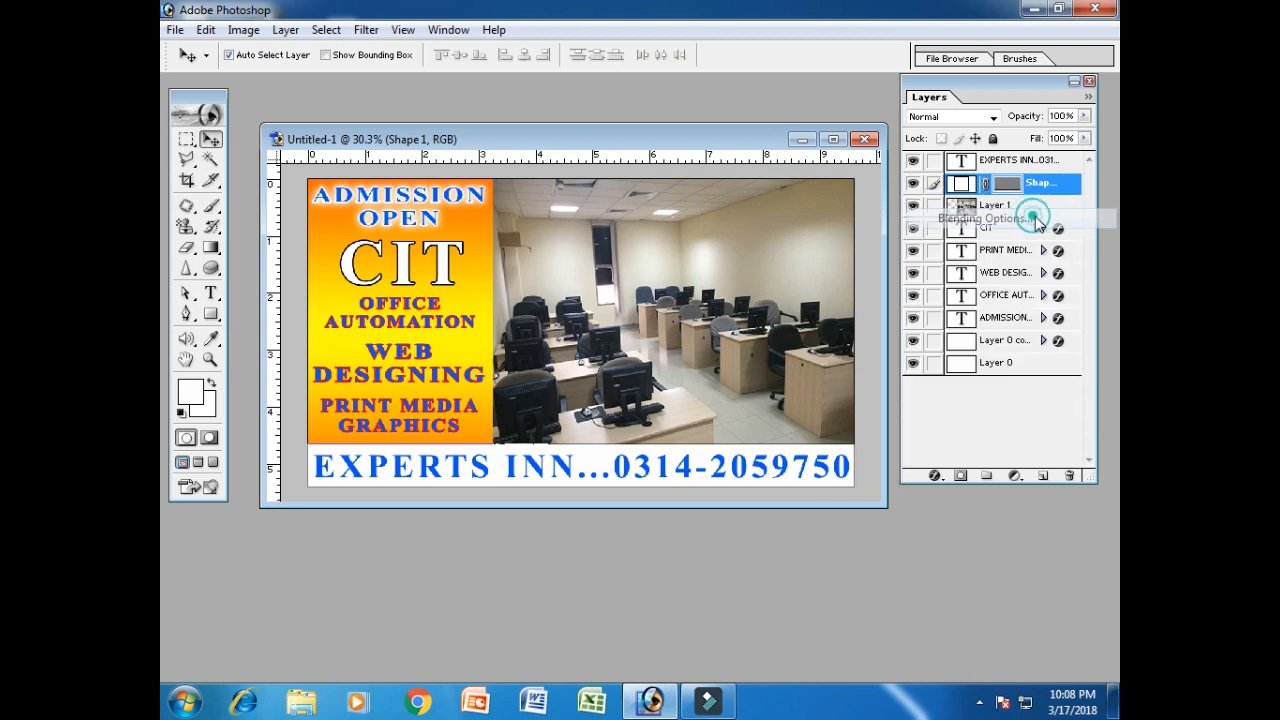
left_click(654, 273)
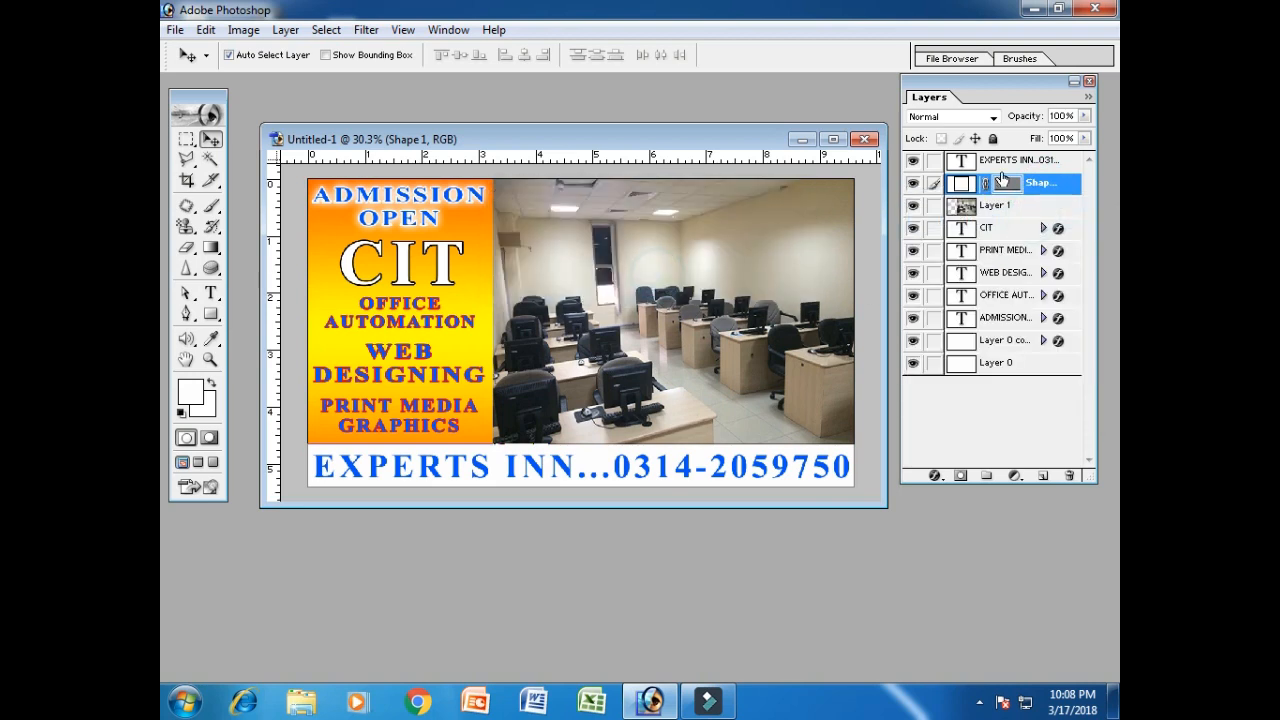
double_click(963, 186)
left_click(651, 273)
left_click(1013, 209)
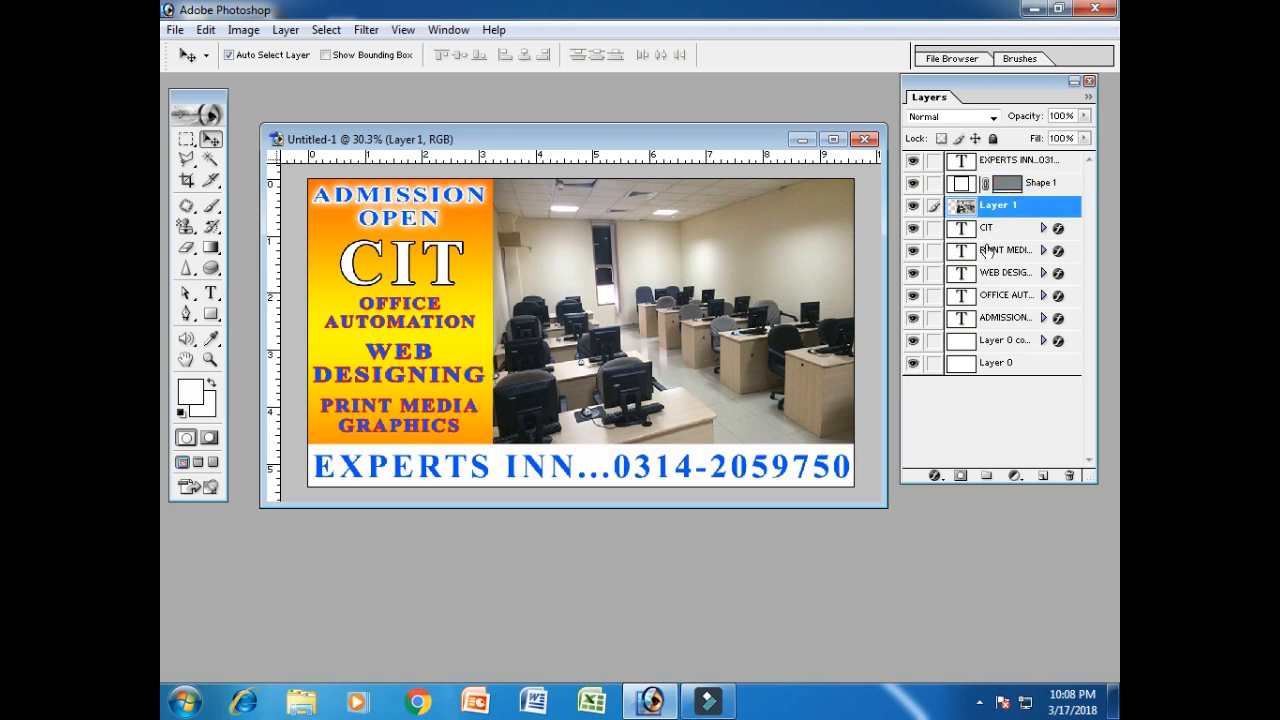
left_click(912, 206)
left_click(912, 183)
left_click(912, 183)
left_click(912, 160)
left_click(912, 160)
left_click(1007, 163)
left_click(210, 293)
left_click(638, 280)
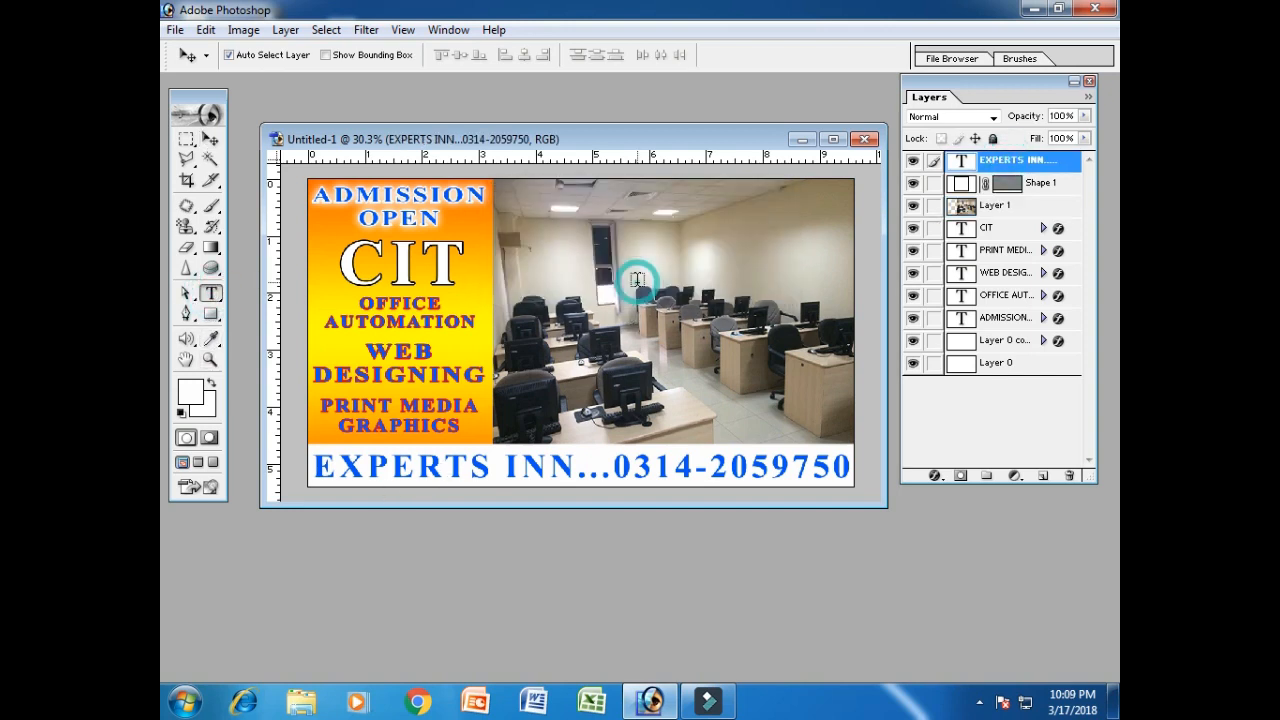
left_click(531, 478)
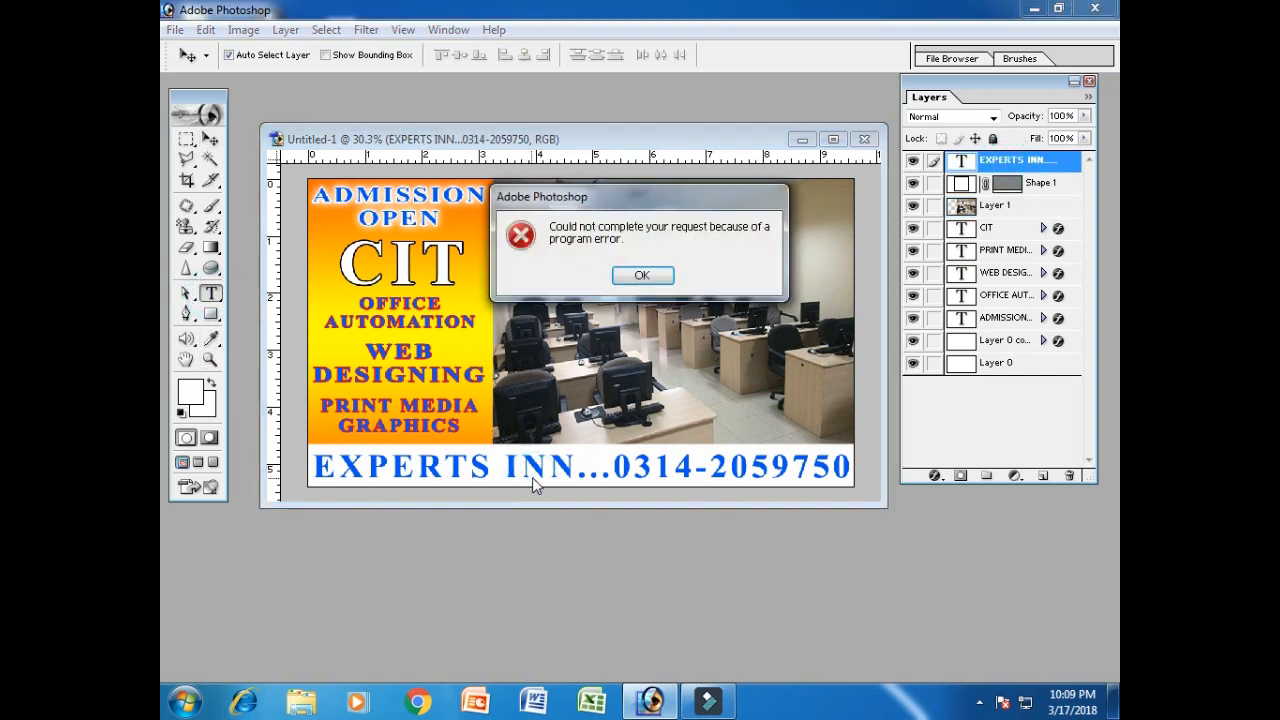
left_click(641, 276)
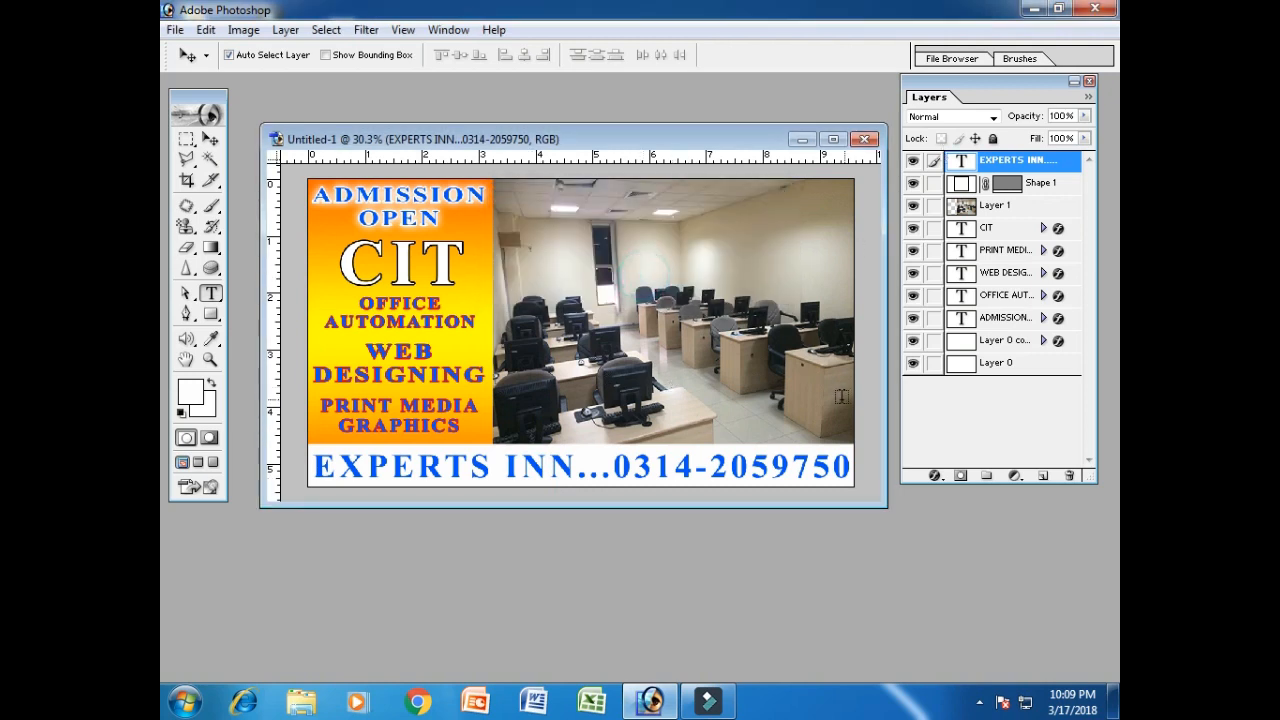
left_click_drag(562, 145, 567, 131)
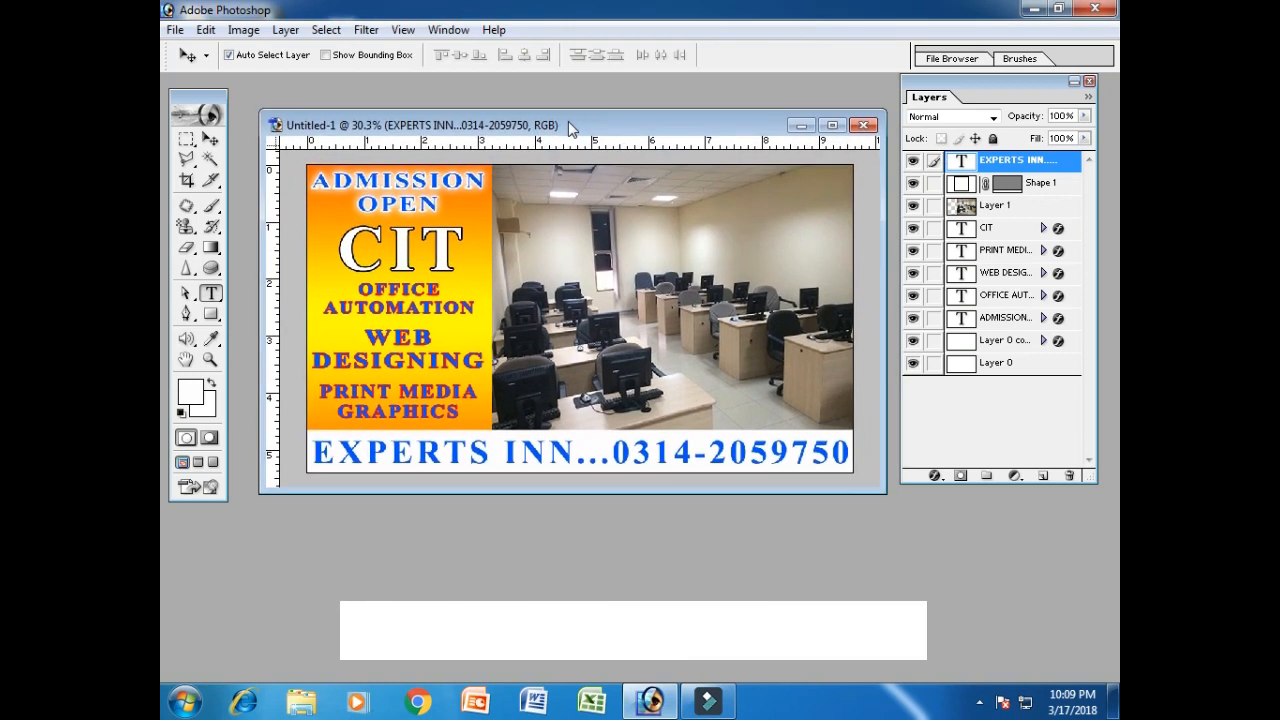